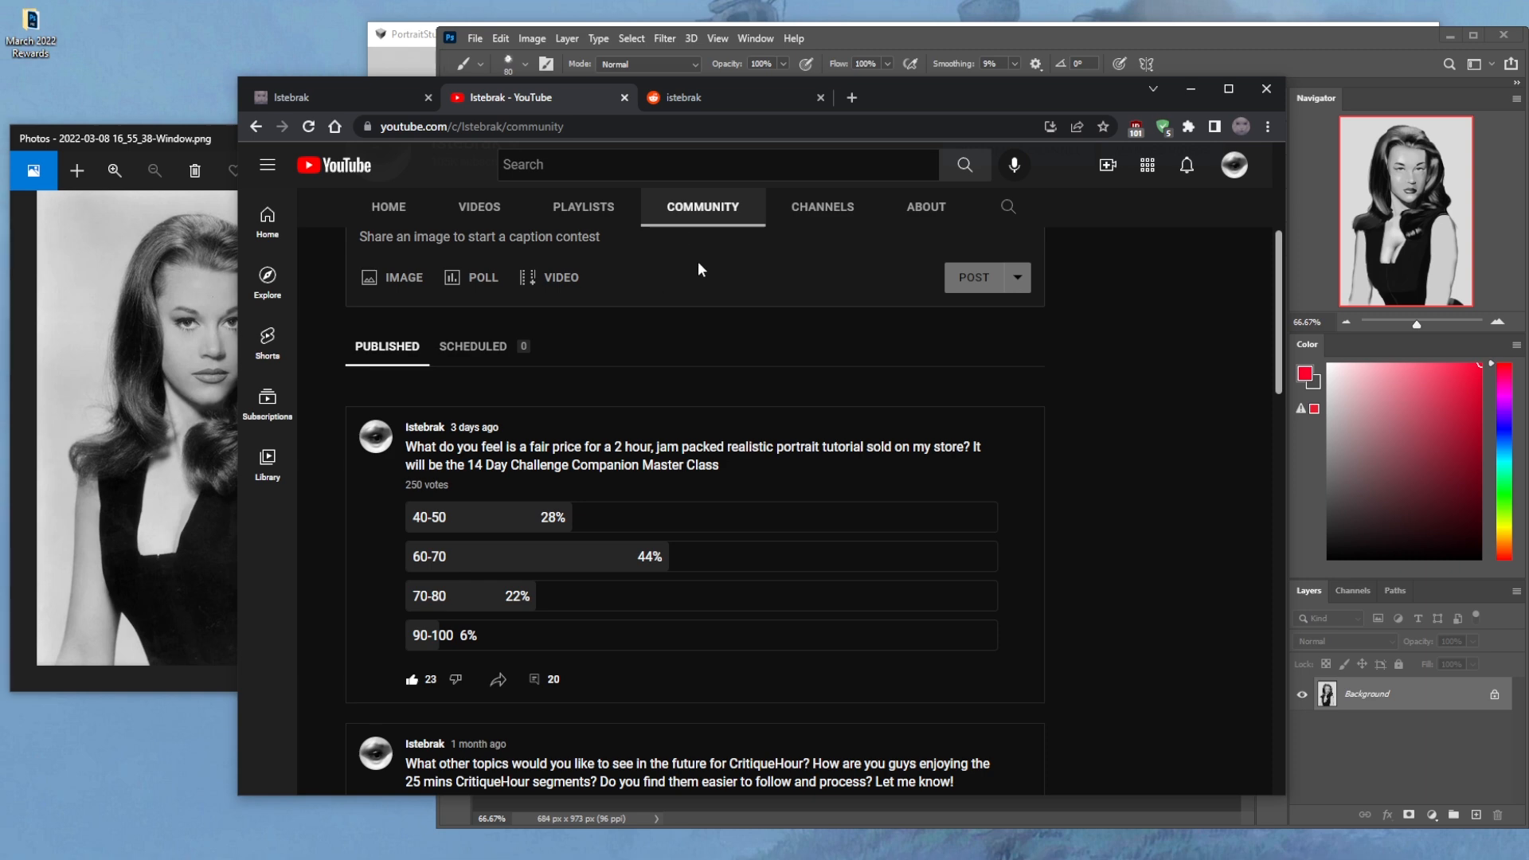
# Look through the pricing poll and recent posts on the YouTube channel's community page
pyautogui.scroll(4, 733, 433)
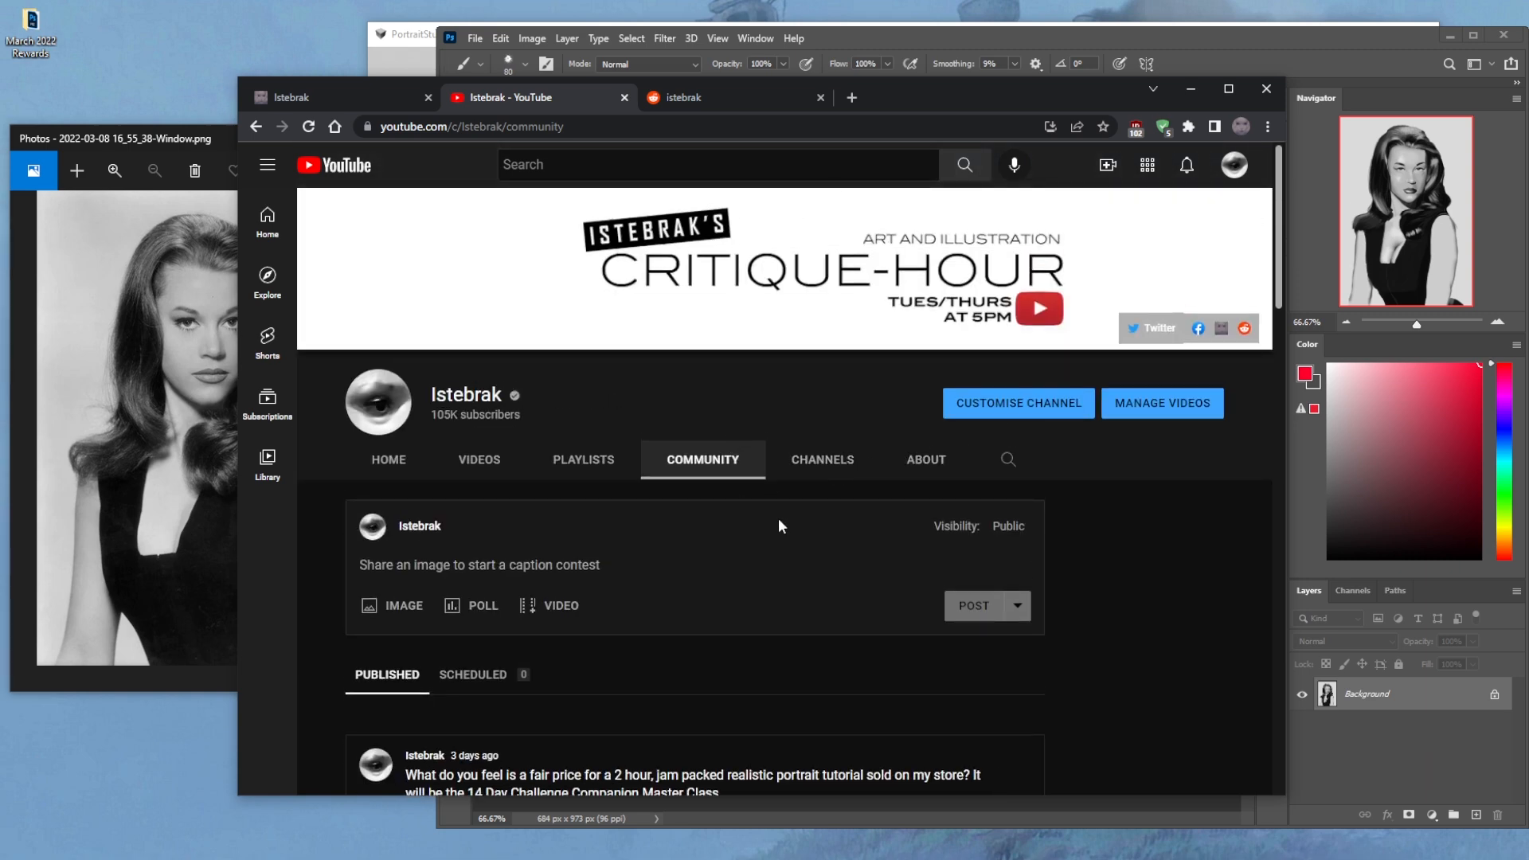
pyautogui.scroll(-3, 1111, 529)
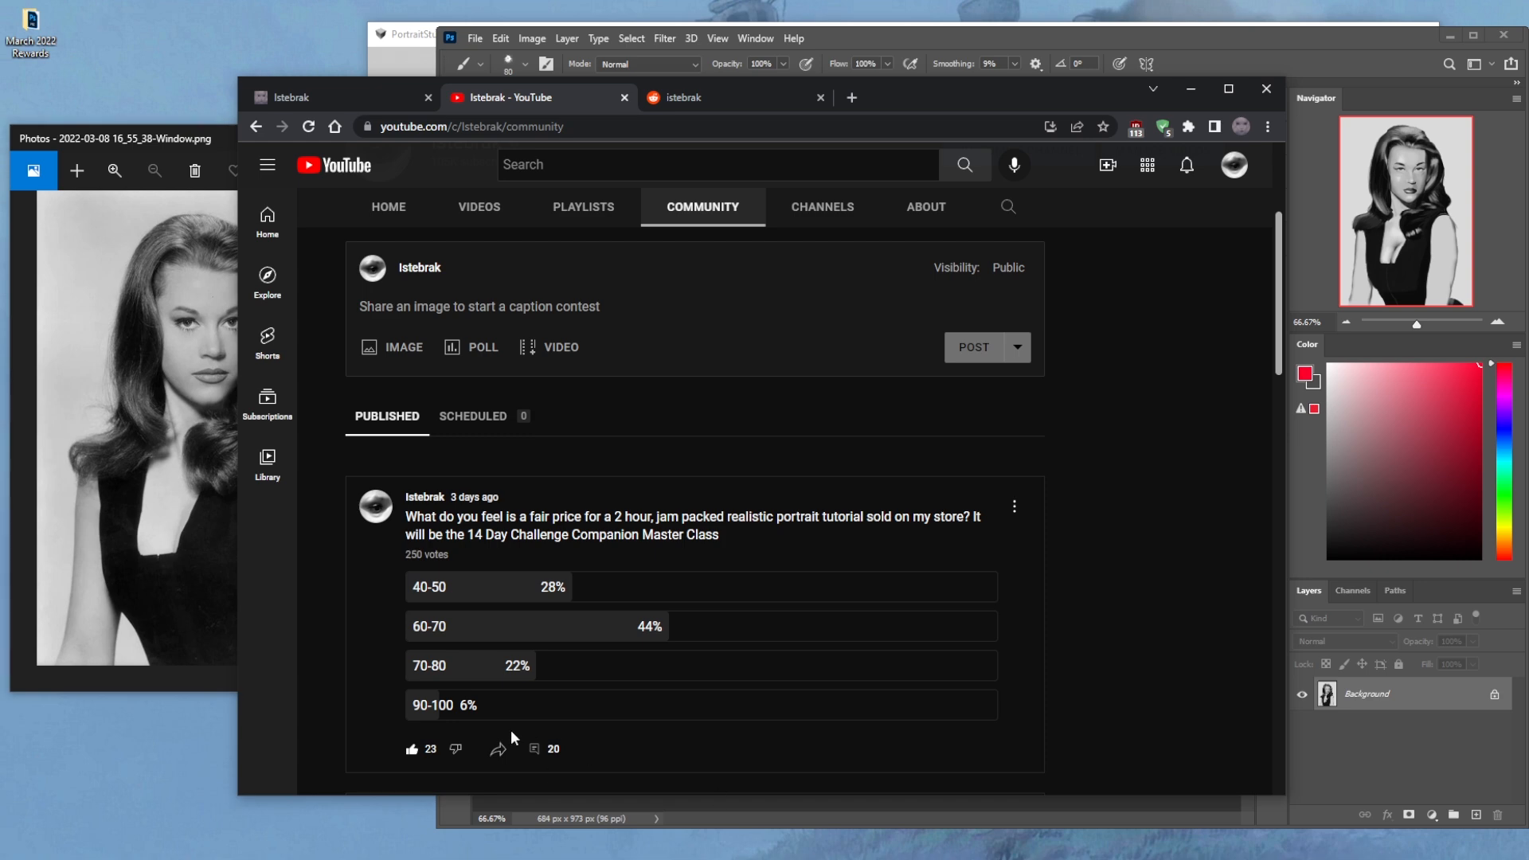
pyautogui.scroll(3, 752, 355)
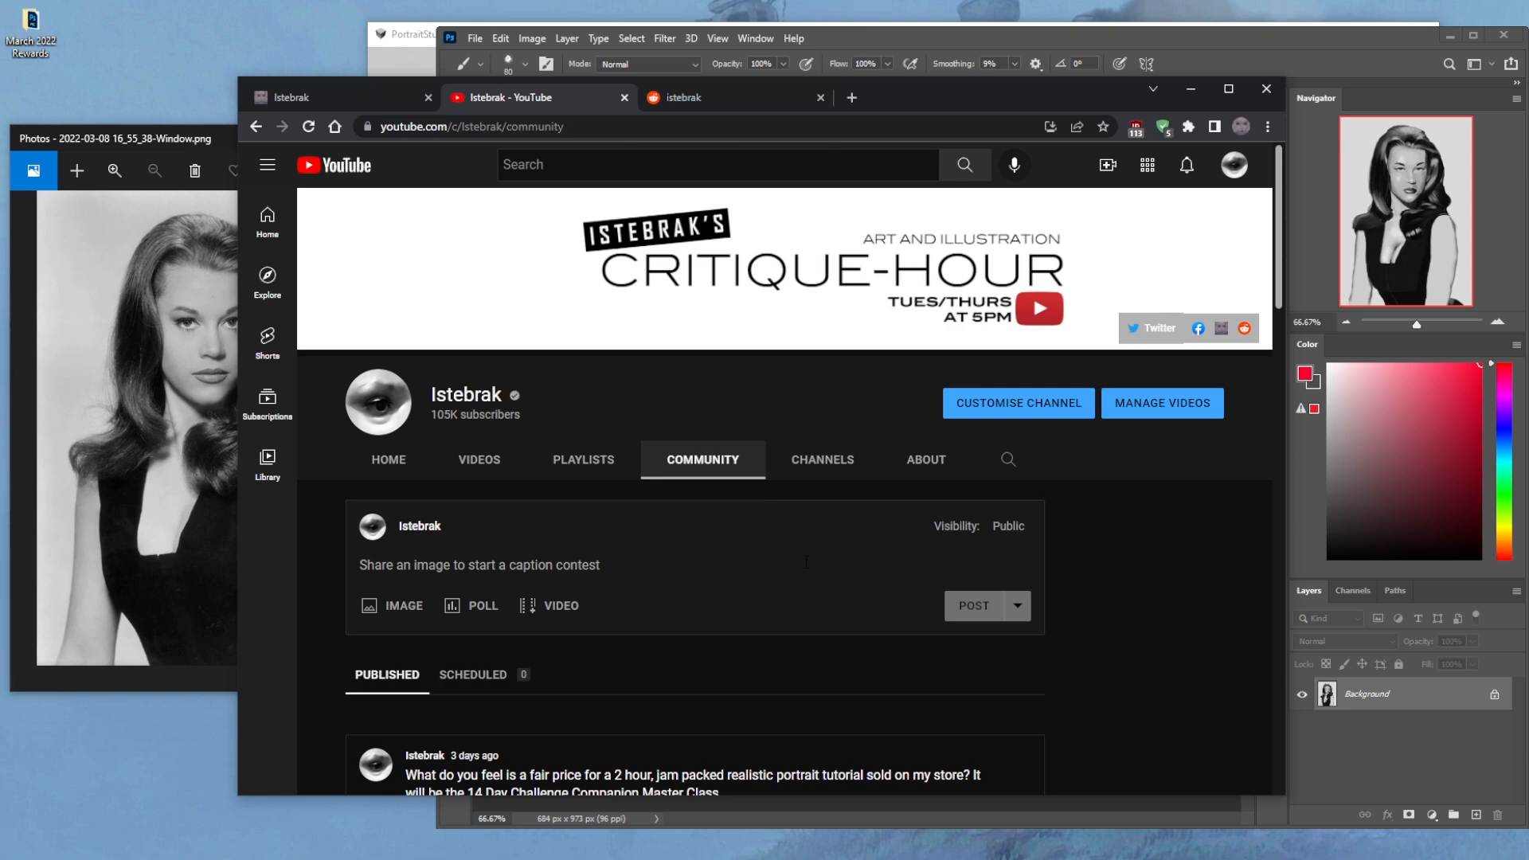
pyautogui.scroll(-3, 768, 472)
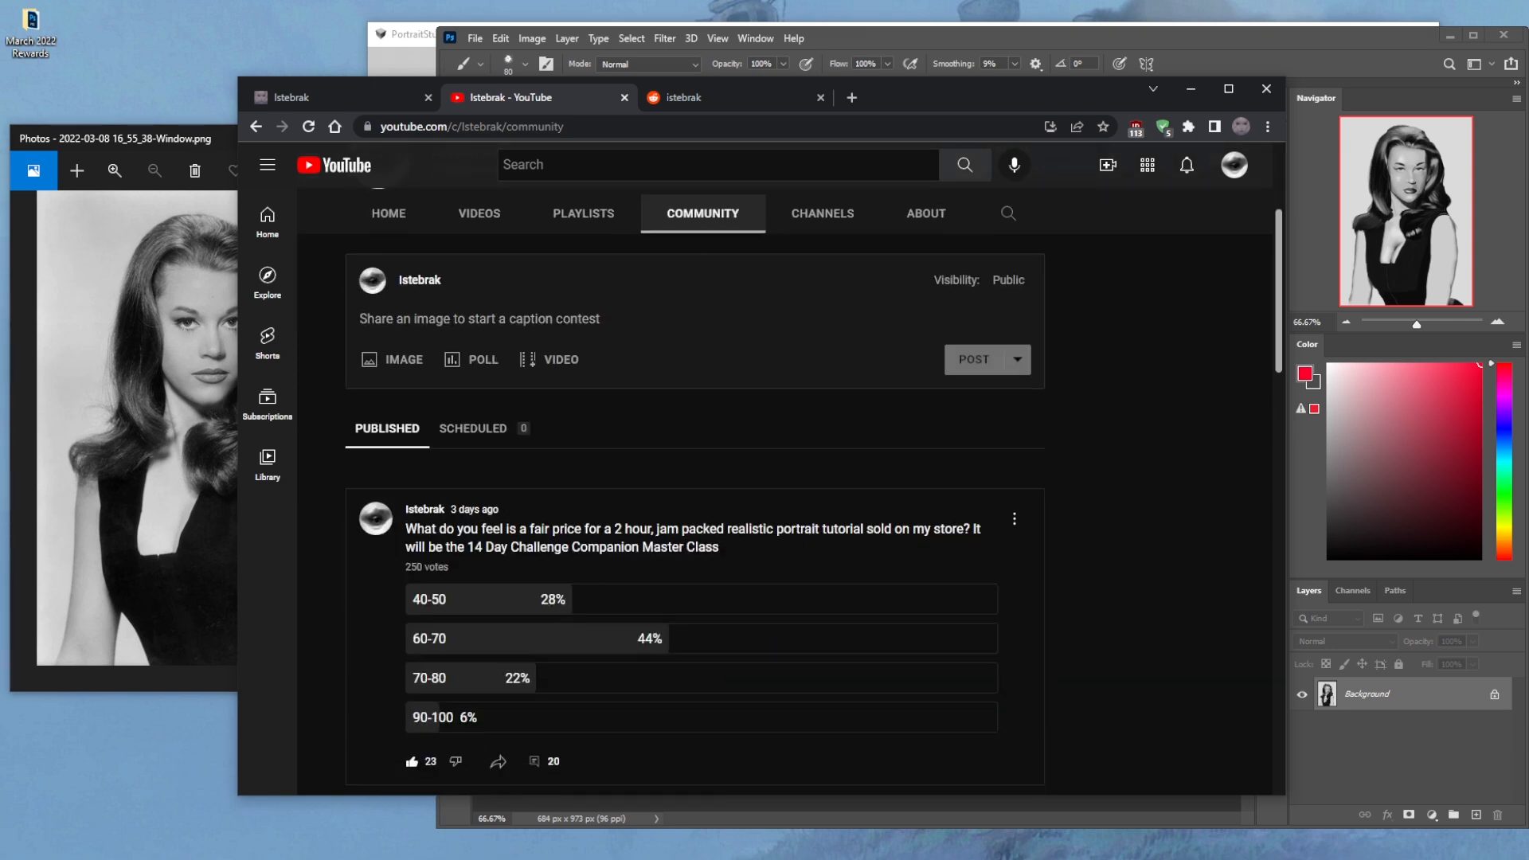
pyautogui.scroll(-5, 685, 573)
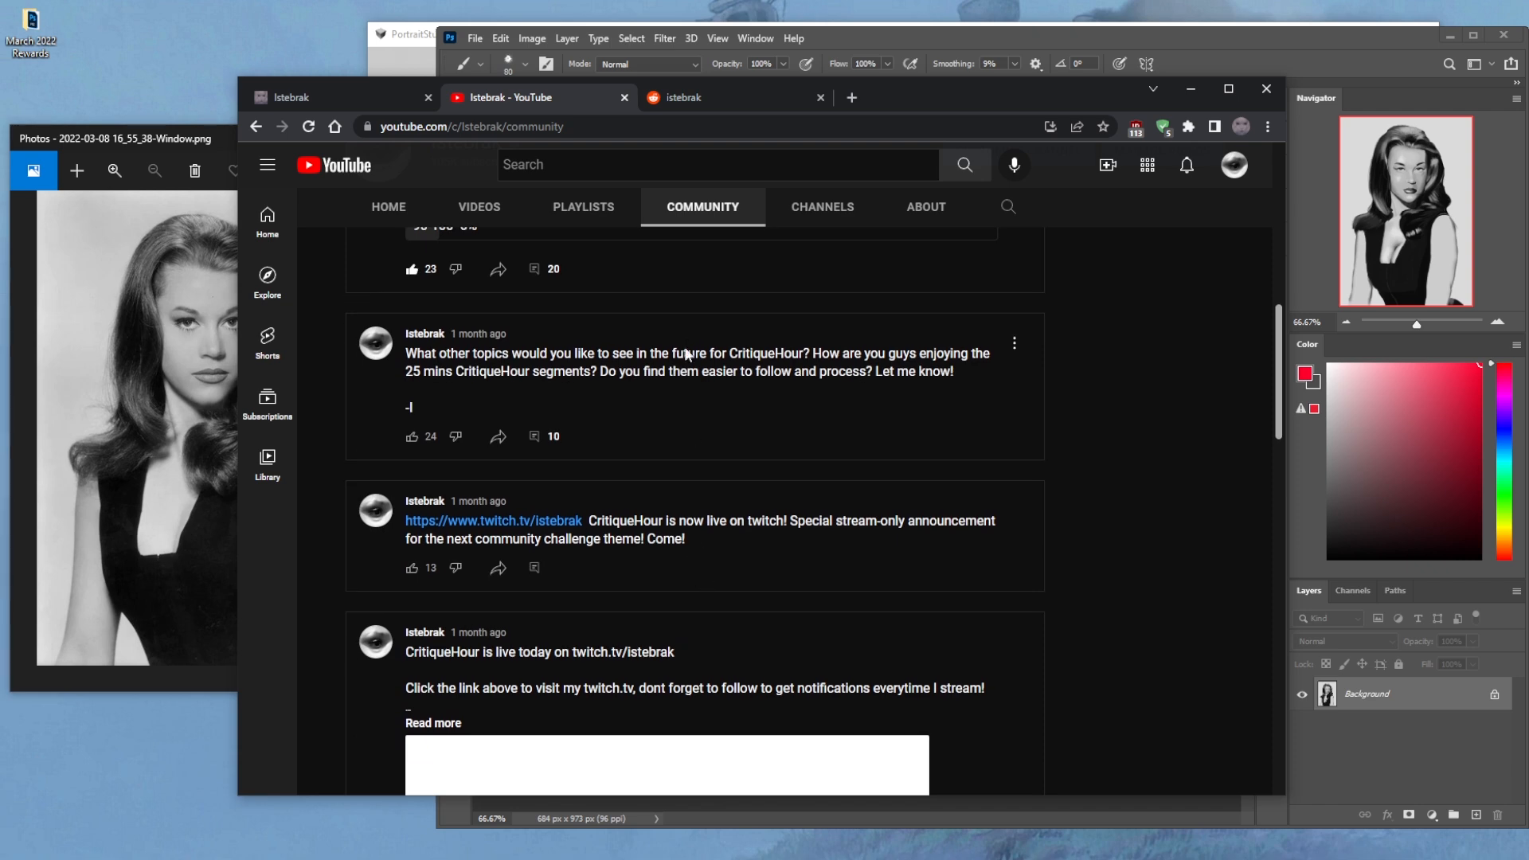
pyautogui.scroll(8, 733, 409)
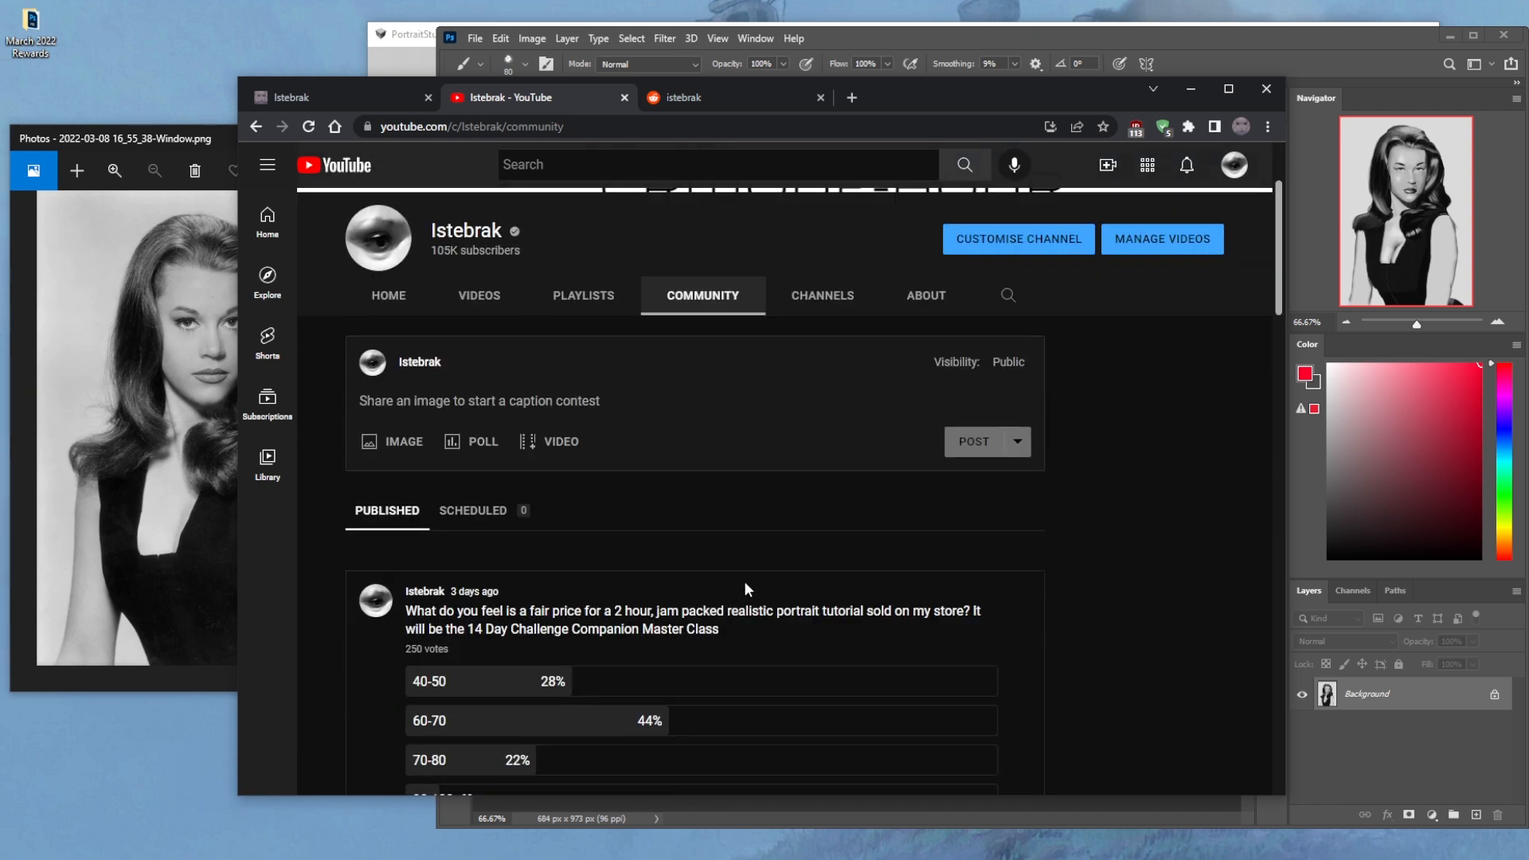
pyautogui.scroll(-1, 735, 542)
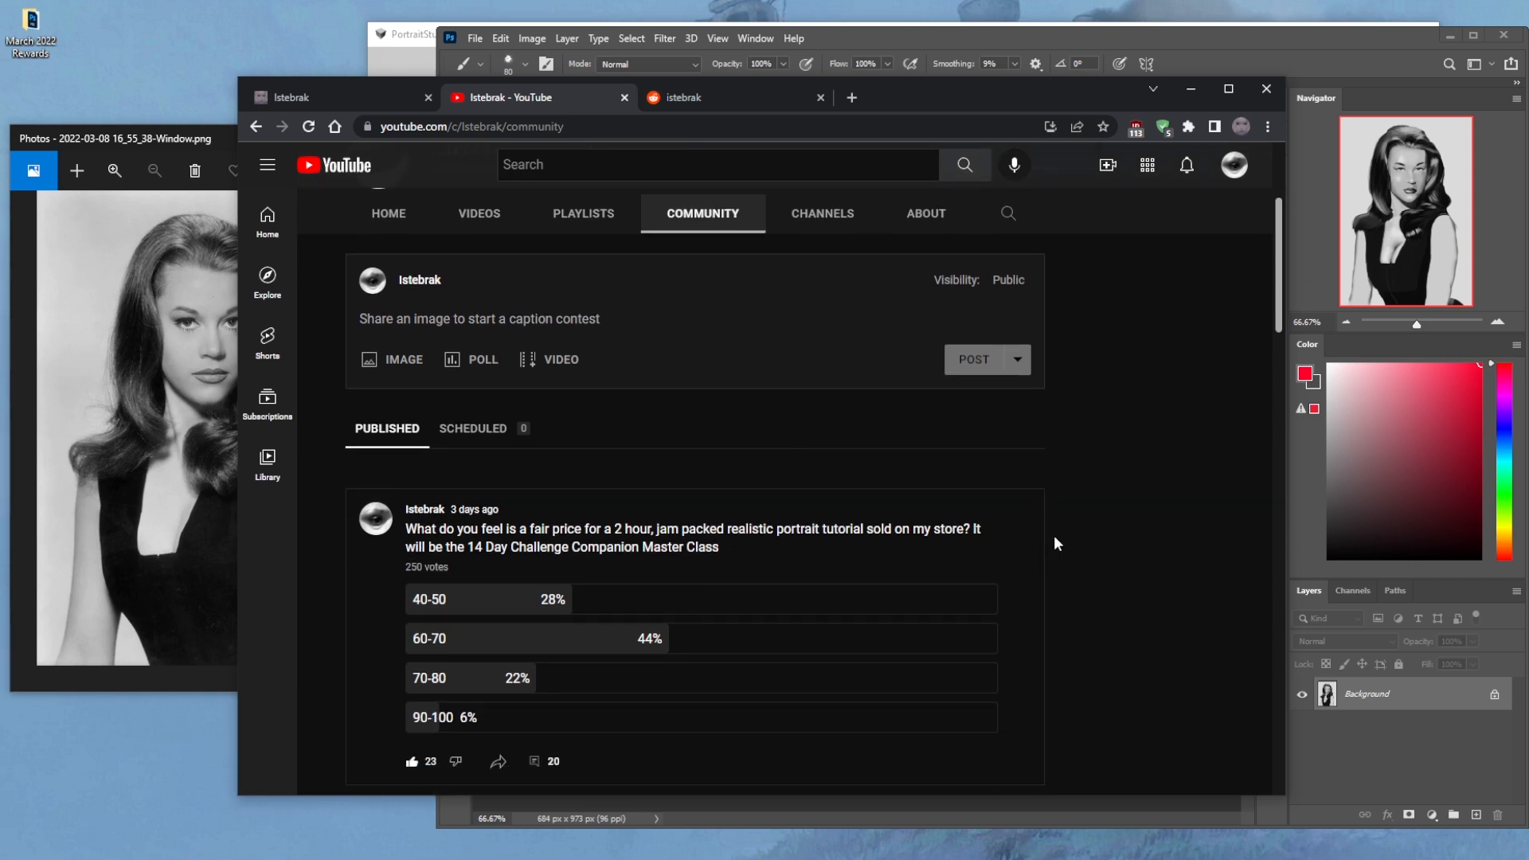
pyautogui.scroll(-1, 1057, 526)
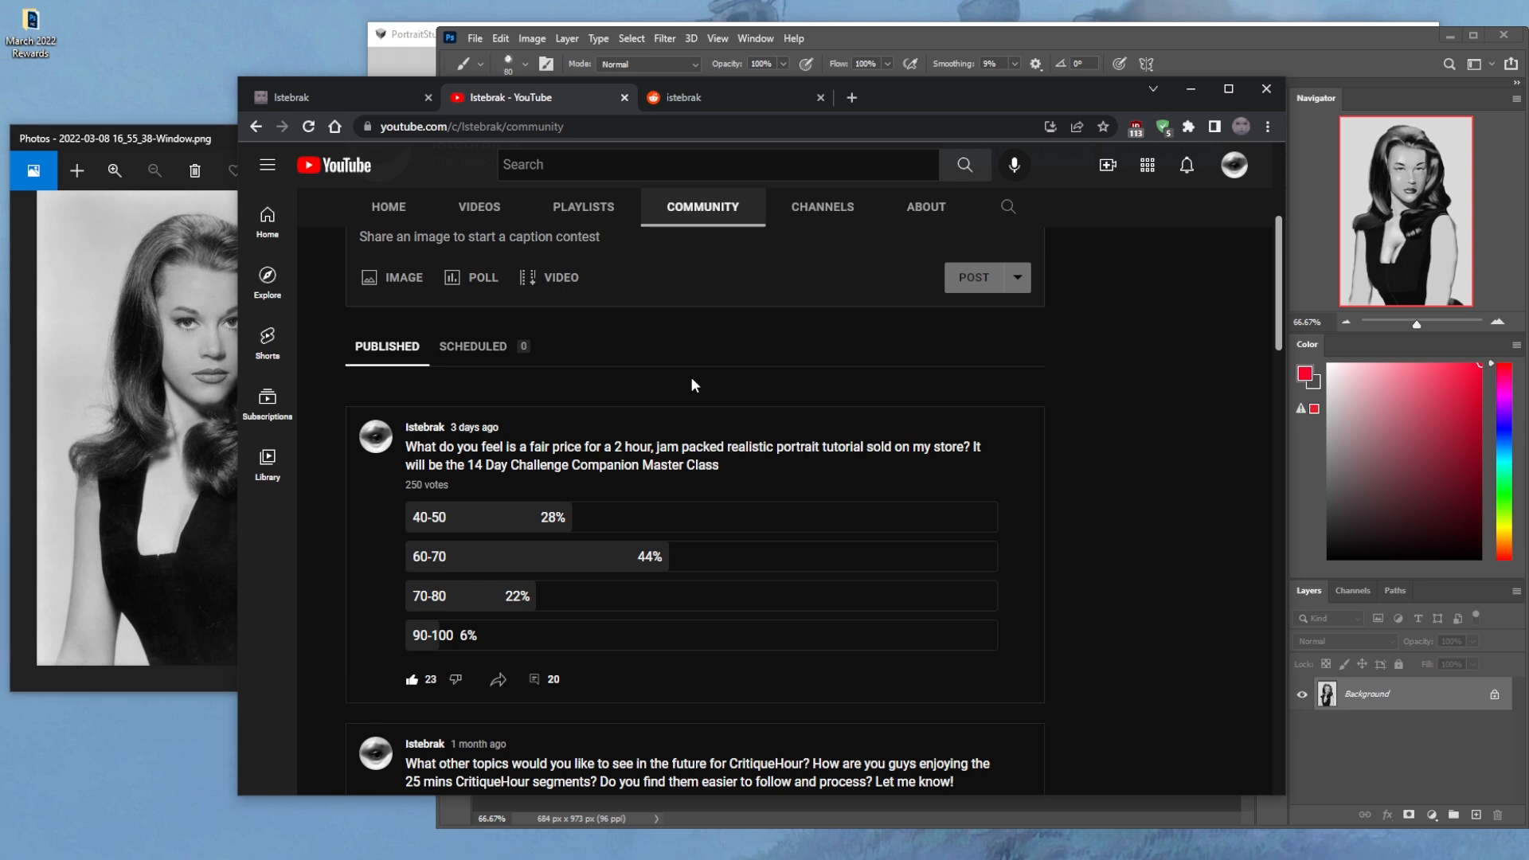
# View the istebrak subreddit and the istebrak.com portfolio page, and minimise the browser to return to Photoshop
pyautogui.click(731, 92)
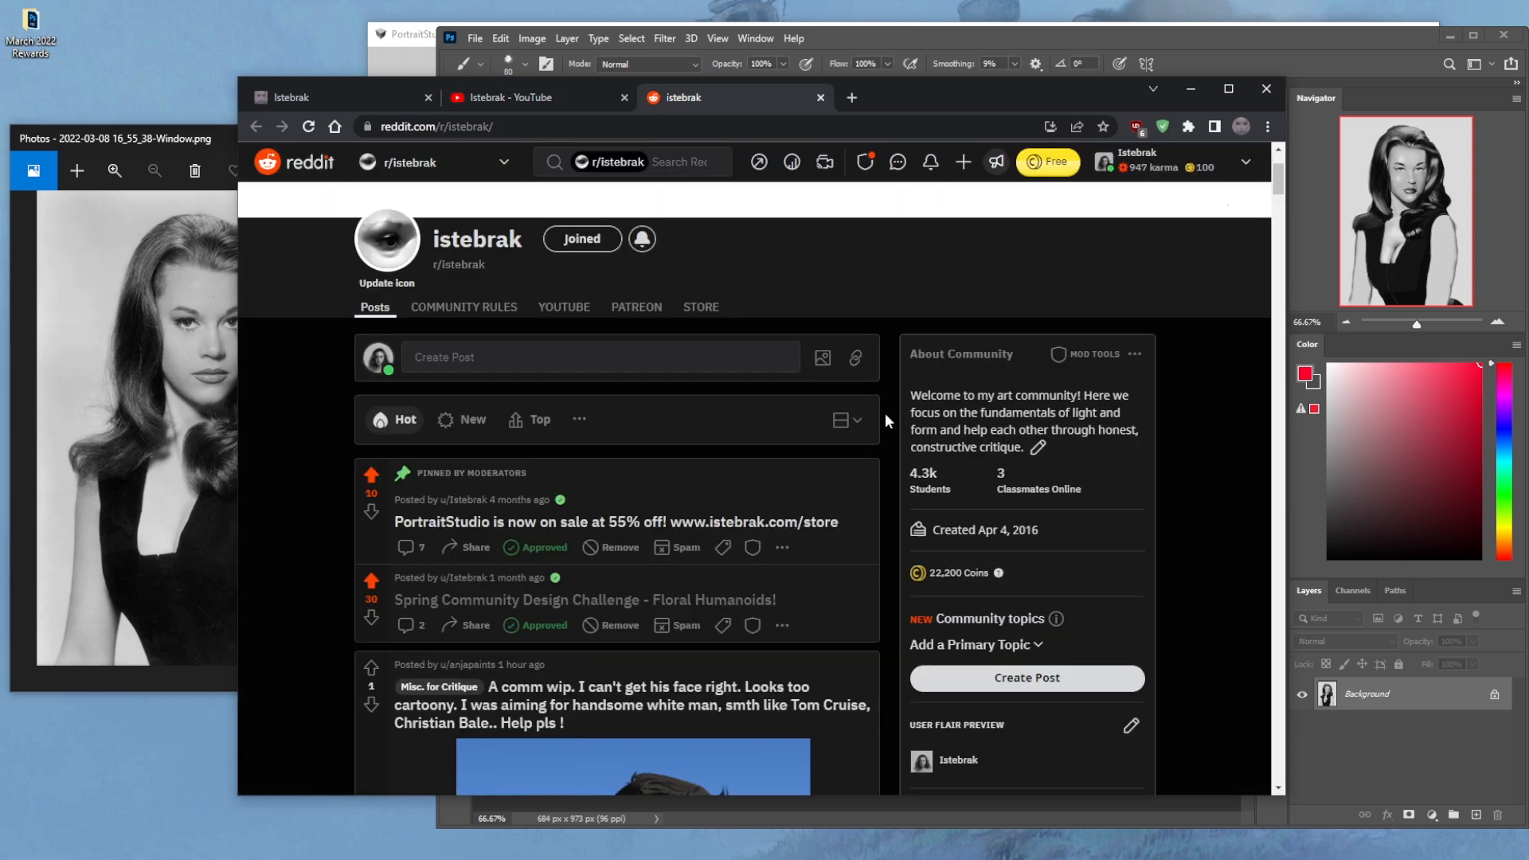
pyautogui.click(357, 94)
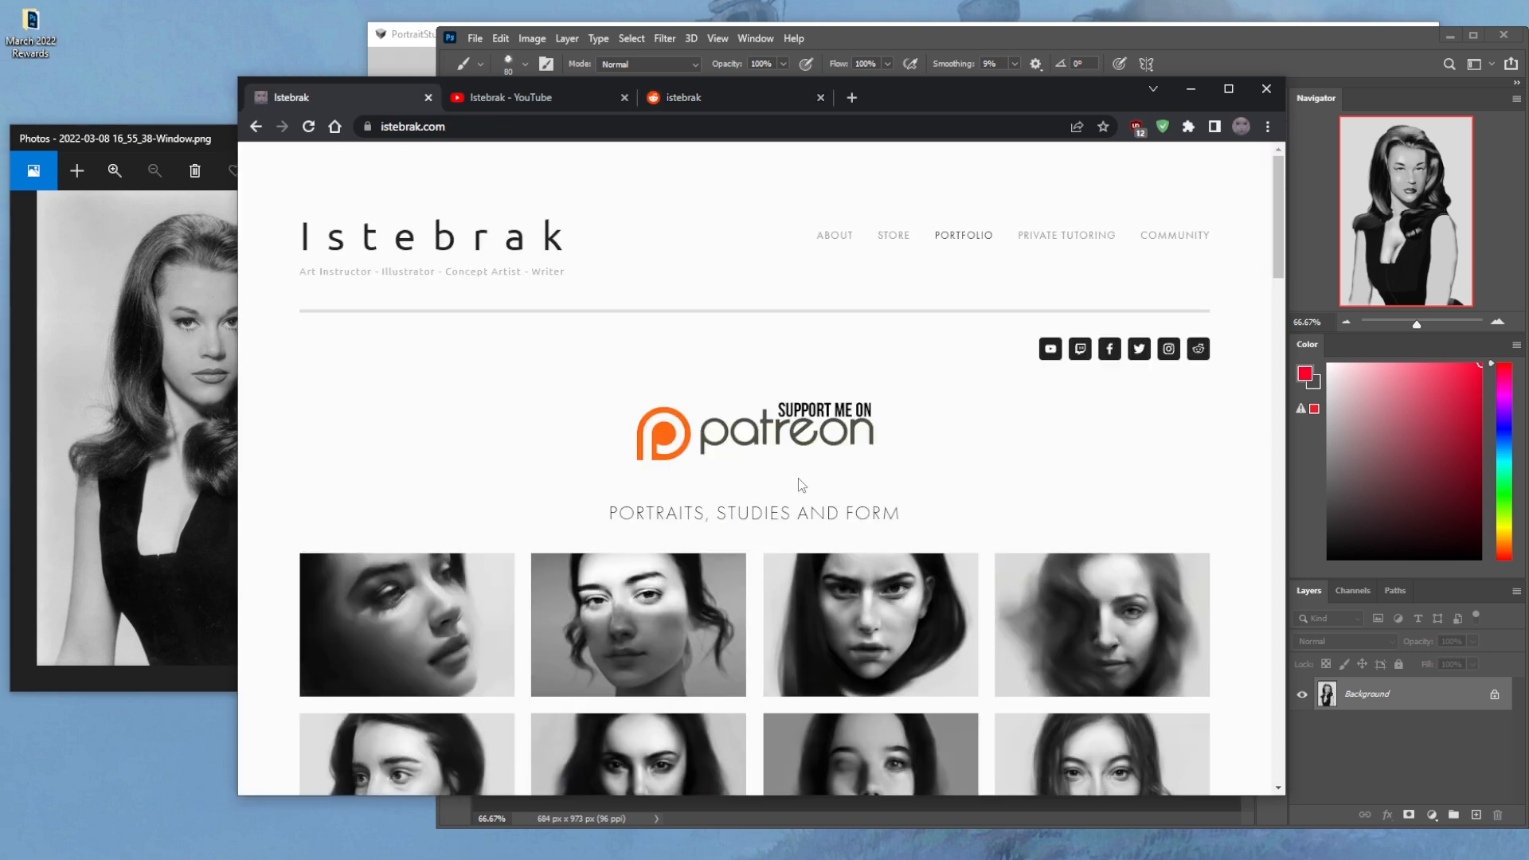
pyautogui.click(1193, 90)
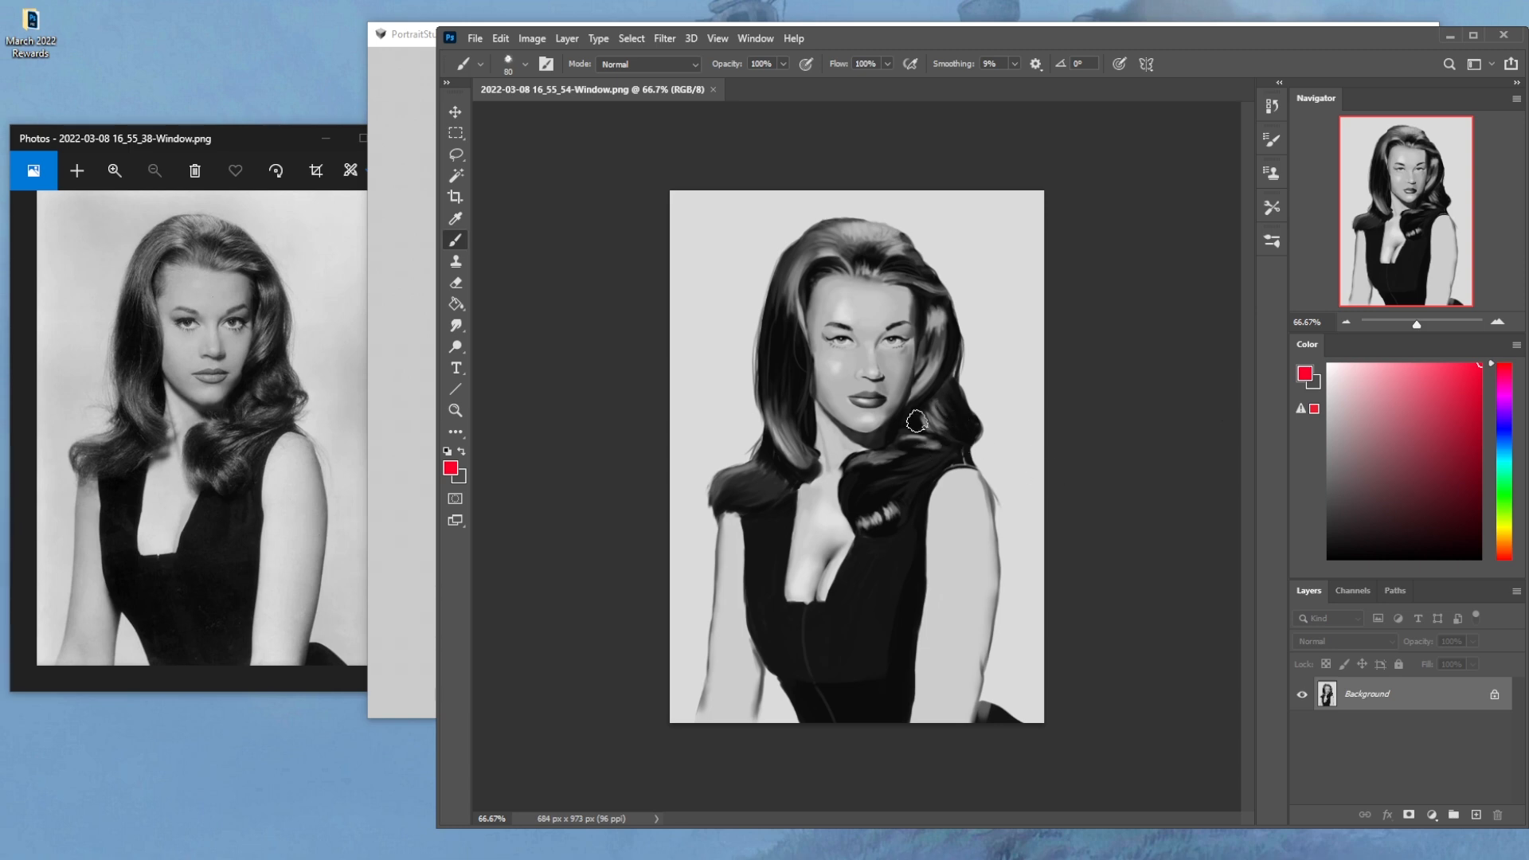
# Choose the 500 px brush from the Skin and Blending Brushes set
pyautogui.rightClick(940, 446)
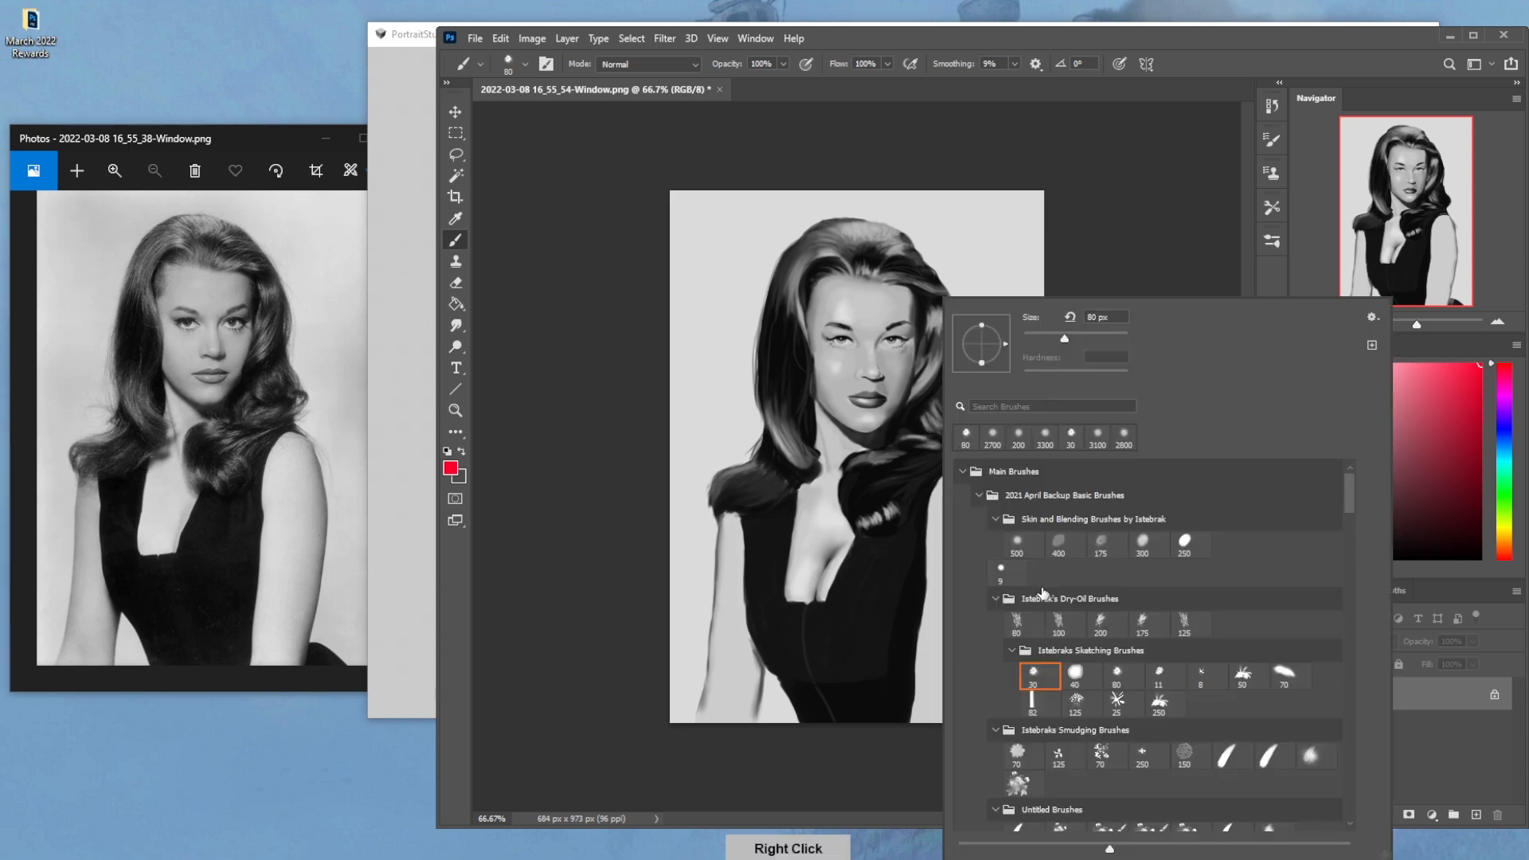
pyautogui.click(1024, 545)
pyautogui.click(1147, 243)
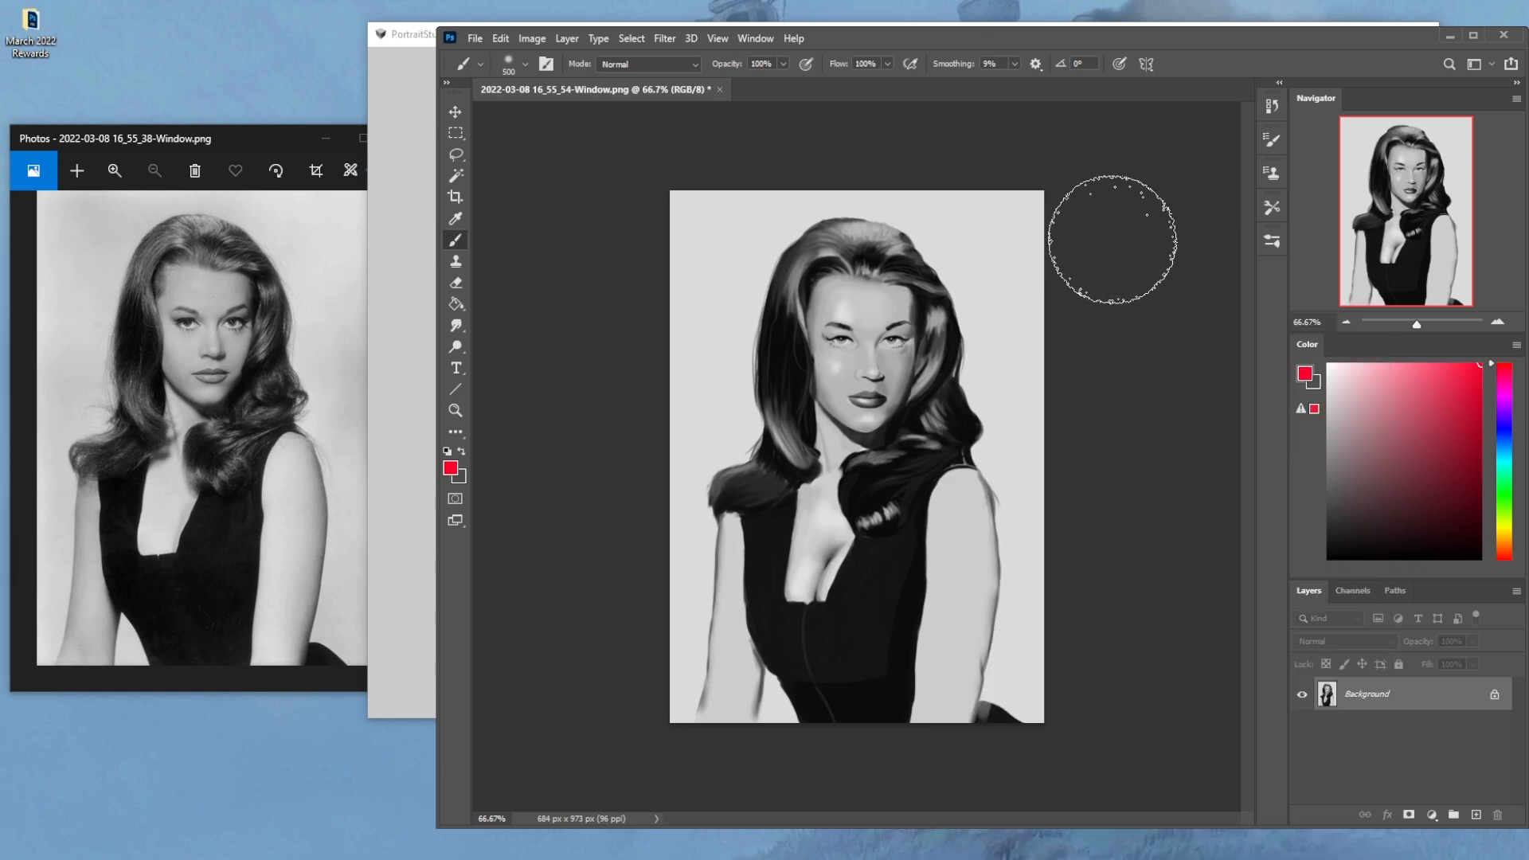
pyautogui.press('[')
pyautogui.press('[')
pyautogui.press('[')
pyautogui.press('[')
pyautogui.press('[')
pyautogui.press('[')
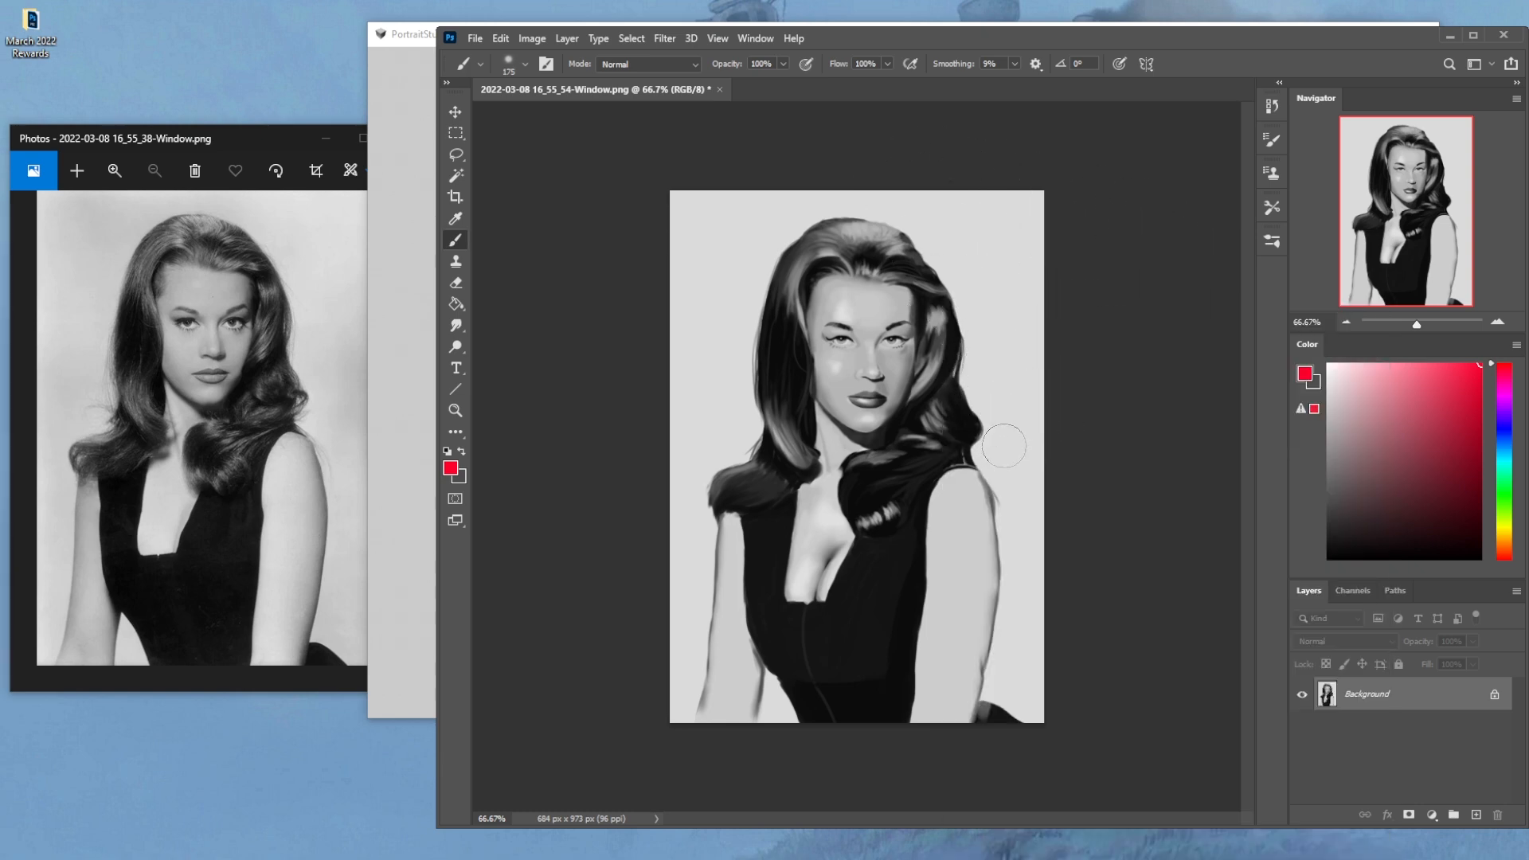
pyautogui.press(']')
pyautogui.press(']')
pyautogui.press(']')
pyautogui.press(']')
pyautogui.press(']')
pyautogui.press(']')
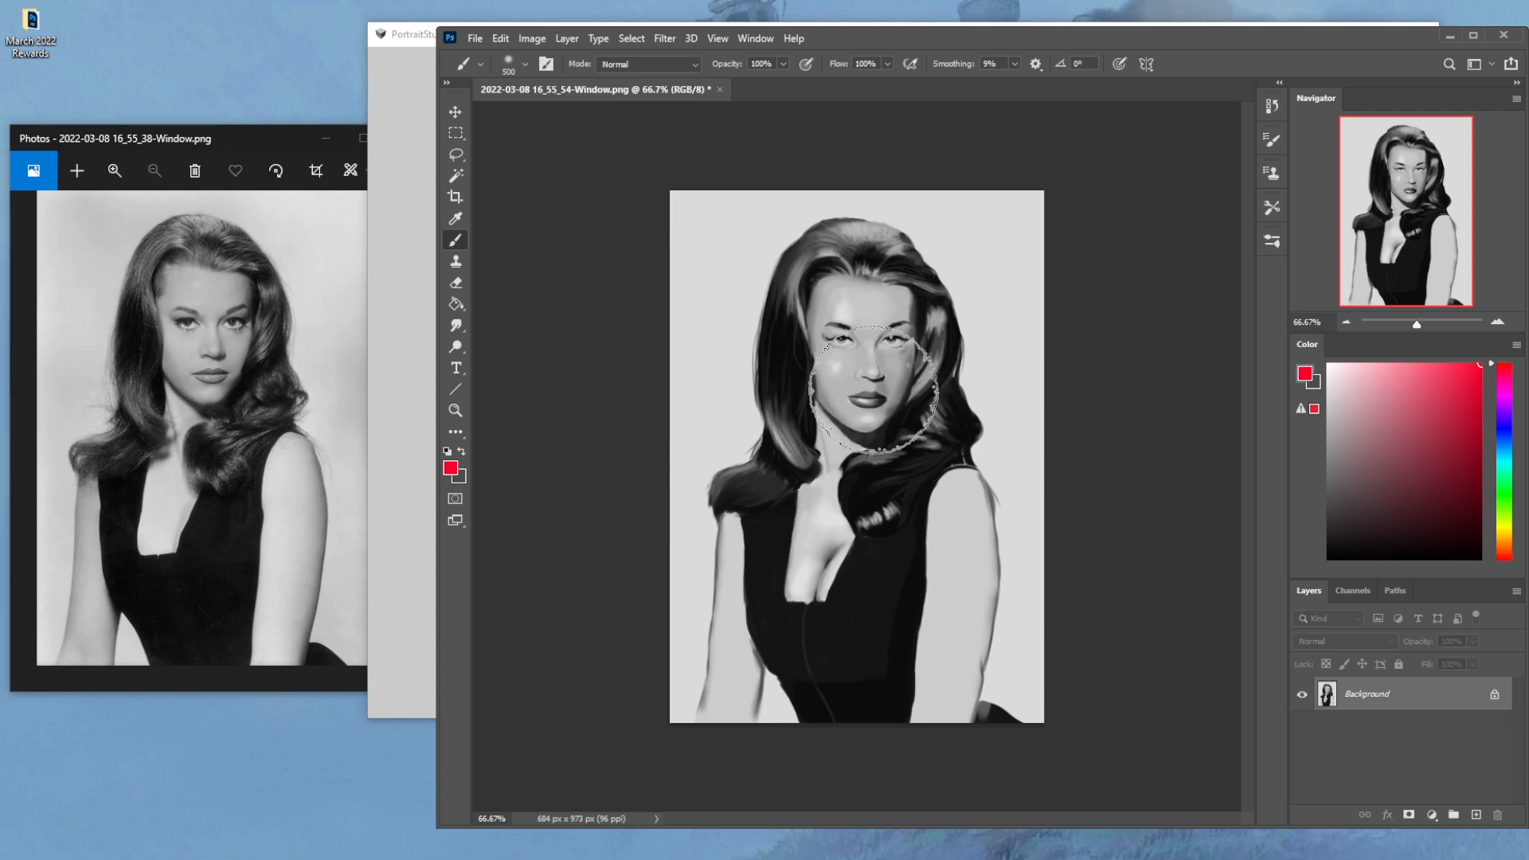
# Paint over the highlights on the forehead and face in Darken mode with a 300 px brush and a skin tone sampled from the forehead
pyautogui.press('[')
pyautogui.press('[')
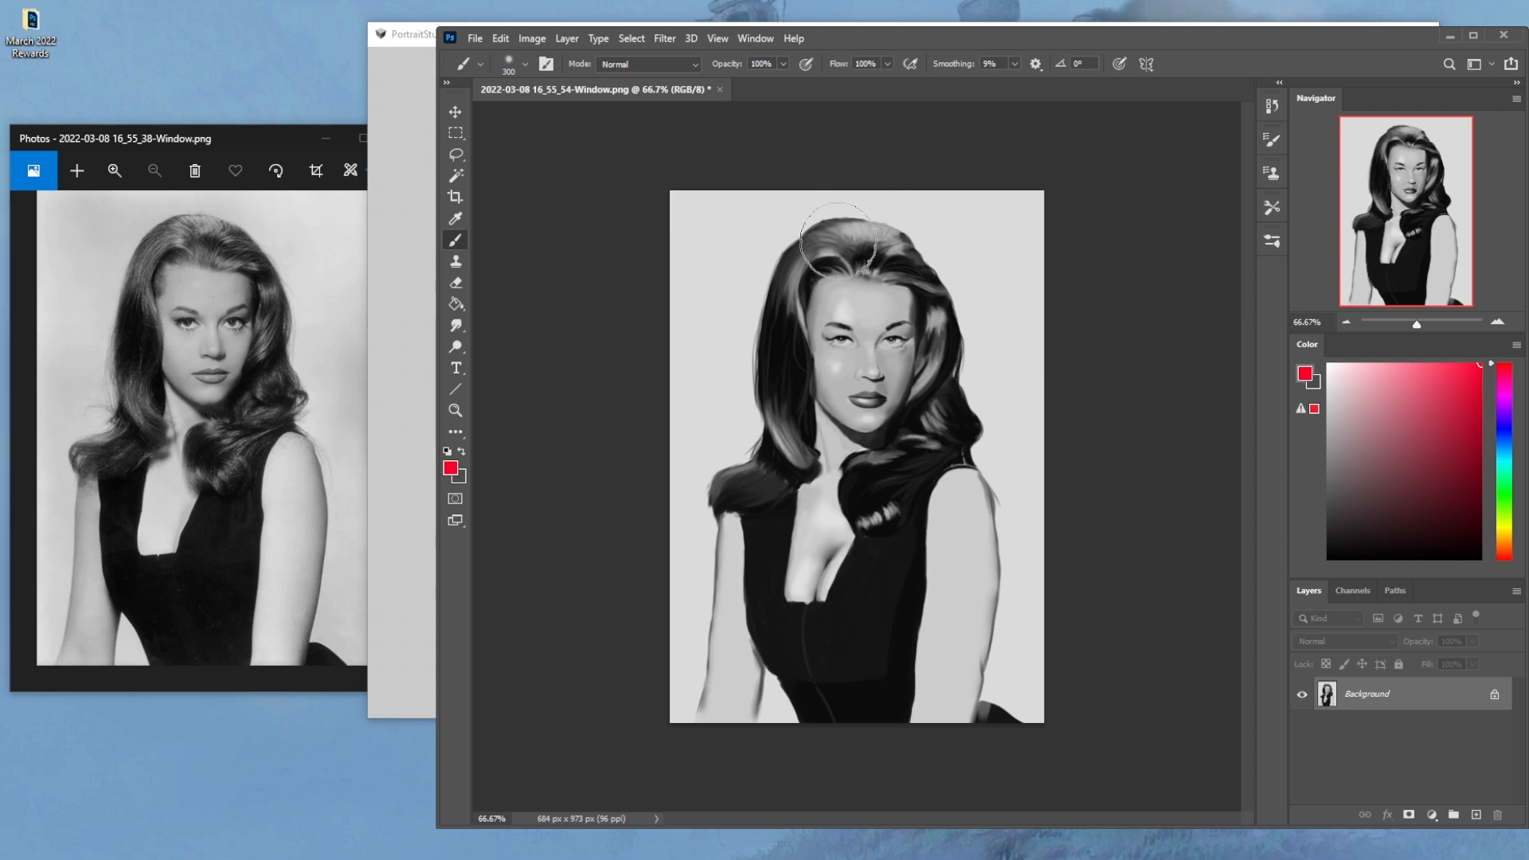
pyautogui.keyDown('alt'); pyautogui.click(874, 303); pyautogui.keyUp('alt')
pyautogui.click(650, 63)
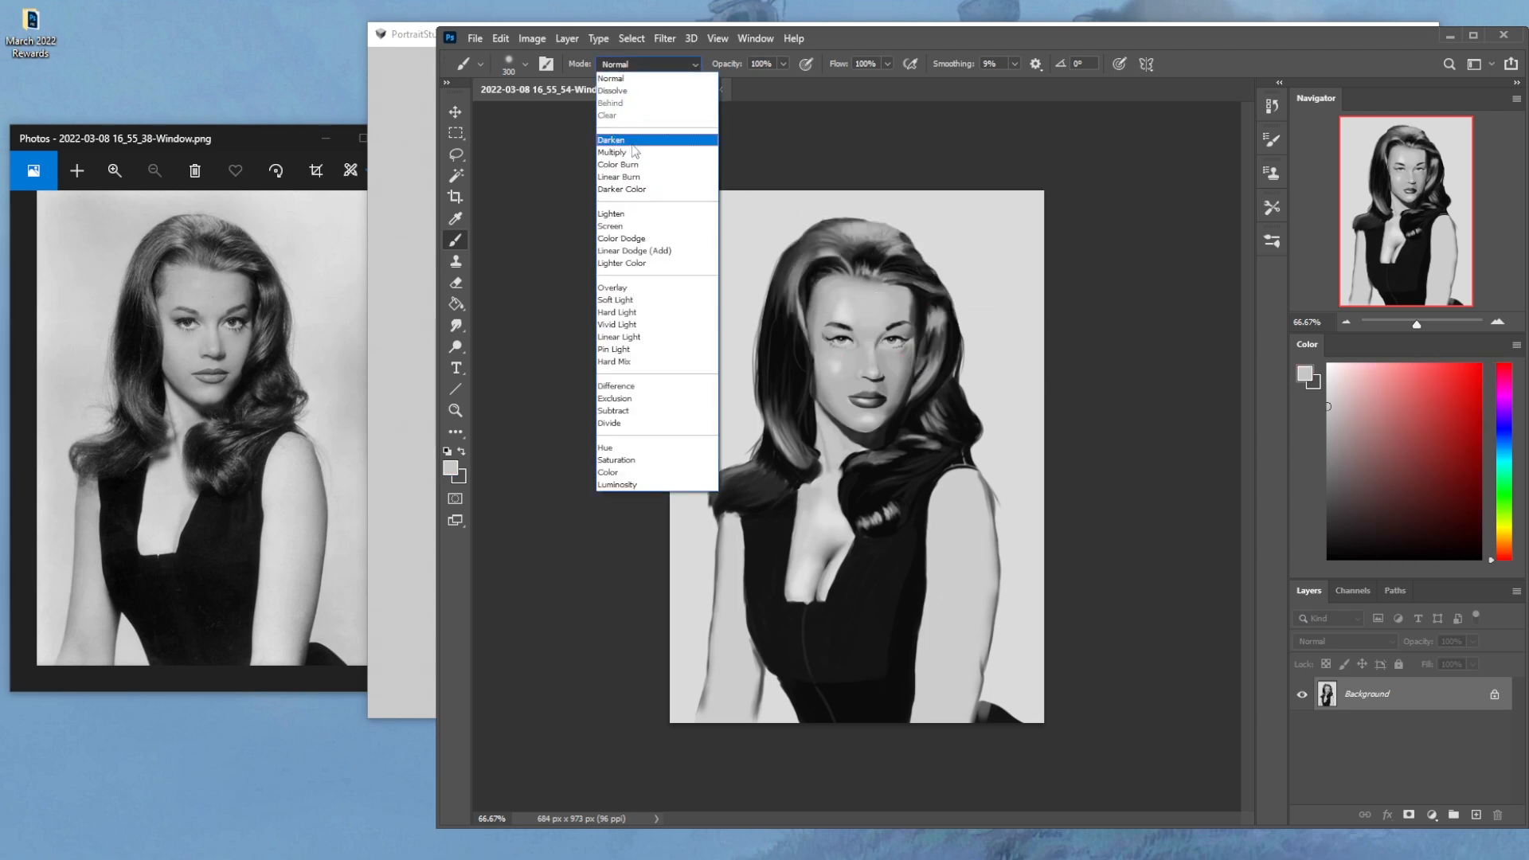
pyautogui.click(669, 138)
pyautogui.moveTo(848, 304); pyautogui.dragTo(841, 301)
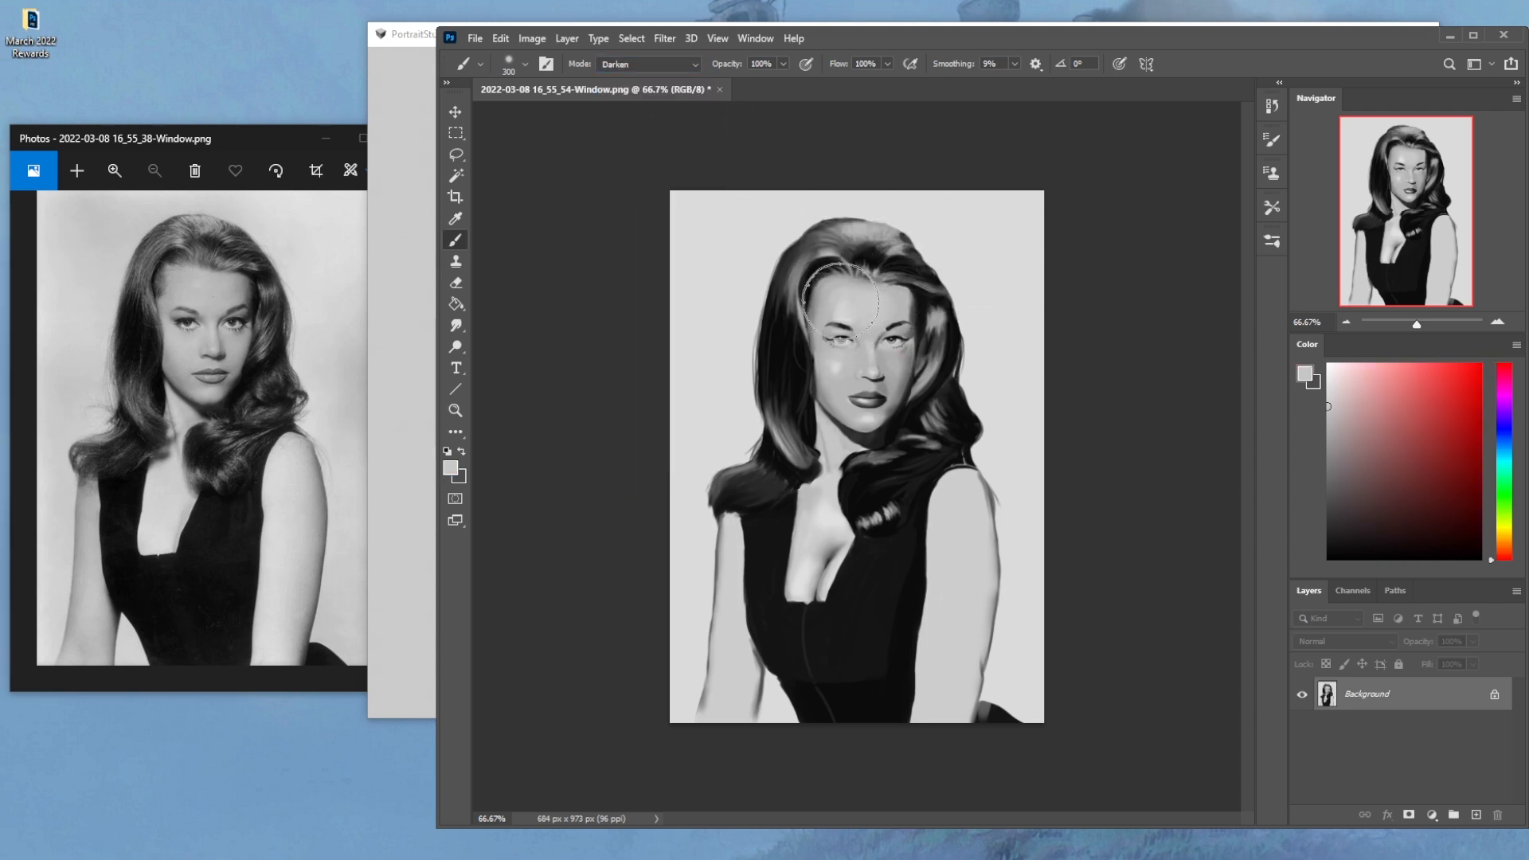
pyautogui.moveTo(840, 370); pyautogui.dragTo(894, 375)
pyautogui.moveTo(850, 384); pyautogui.dragTo(838, 372)
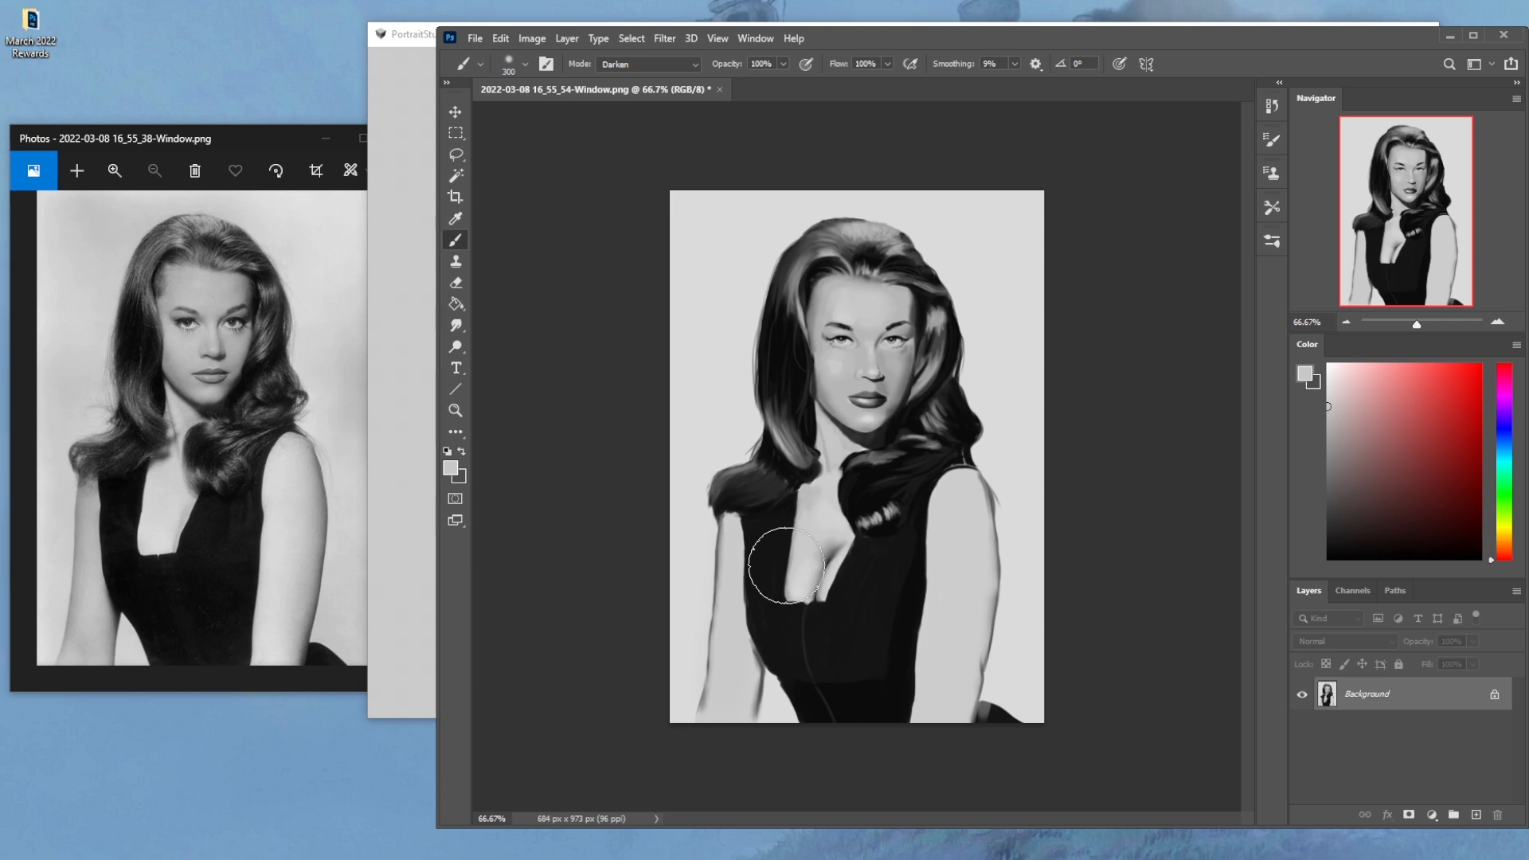
# Sample a slightly darker skin tone from the cheek and tone down the face and forehead with the 300 px Darken brush
pyautogui.keyDown('alt'); pyautogui.click(851, 371); pyautogui.keyUp('alt')
pyautogui.click(838, 368)
pyautogui.press('[')
pyautogui.press('[')
pyautogui.press('[')
pyautogui.press('[')
pyautogui.press('[')
pyautogui.press('[')
pyautogui.press('[')
pyautogui.press(']')
pyautogui.press(']')
pyautogui.press(']')
pyautogui.press(']')
pyautogui.press(']')
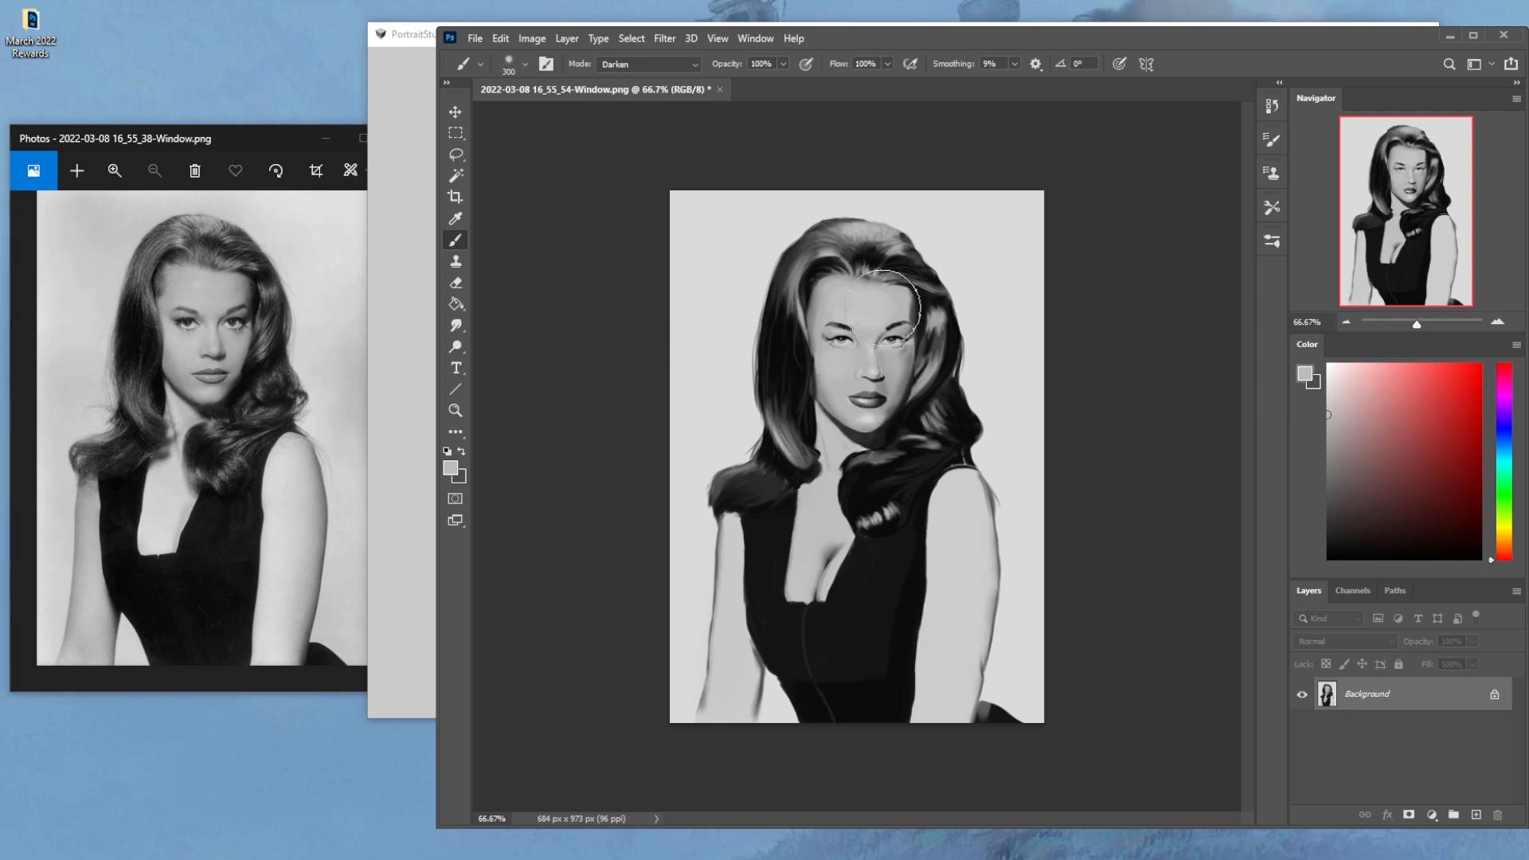
pyautogui.press('ctrl')
pyautogui.moveTo(882, 291)
pyautogui.mouseDown()
pyautogui.moveTo(840, 288)
pyautogui.moveTo(884, 295)
pyautogui.mouseUp()
# Look at the Portraits, Studies and Form gallery on istebrak.com in a browser window and close it
pyautogui.moveTo(1528, 41); pyautogui.dragTo(402, 64)
pyautogui.scroll(-4, 914, 466)
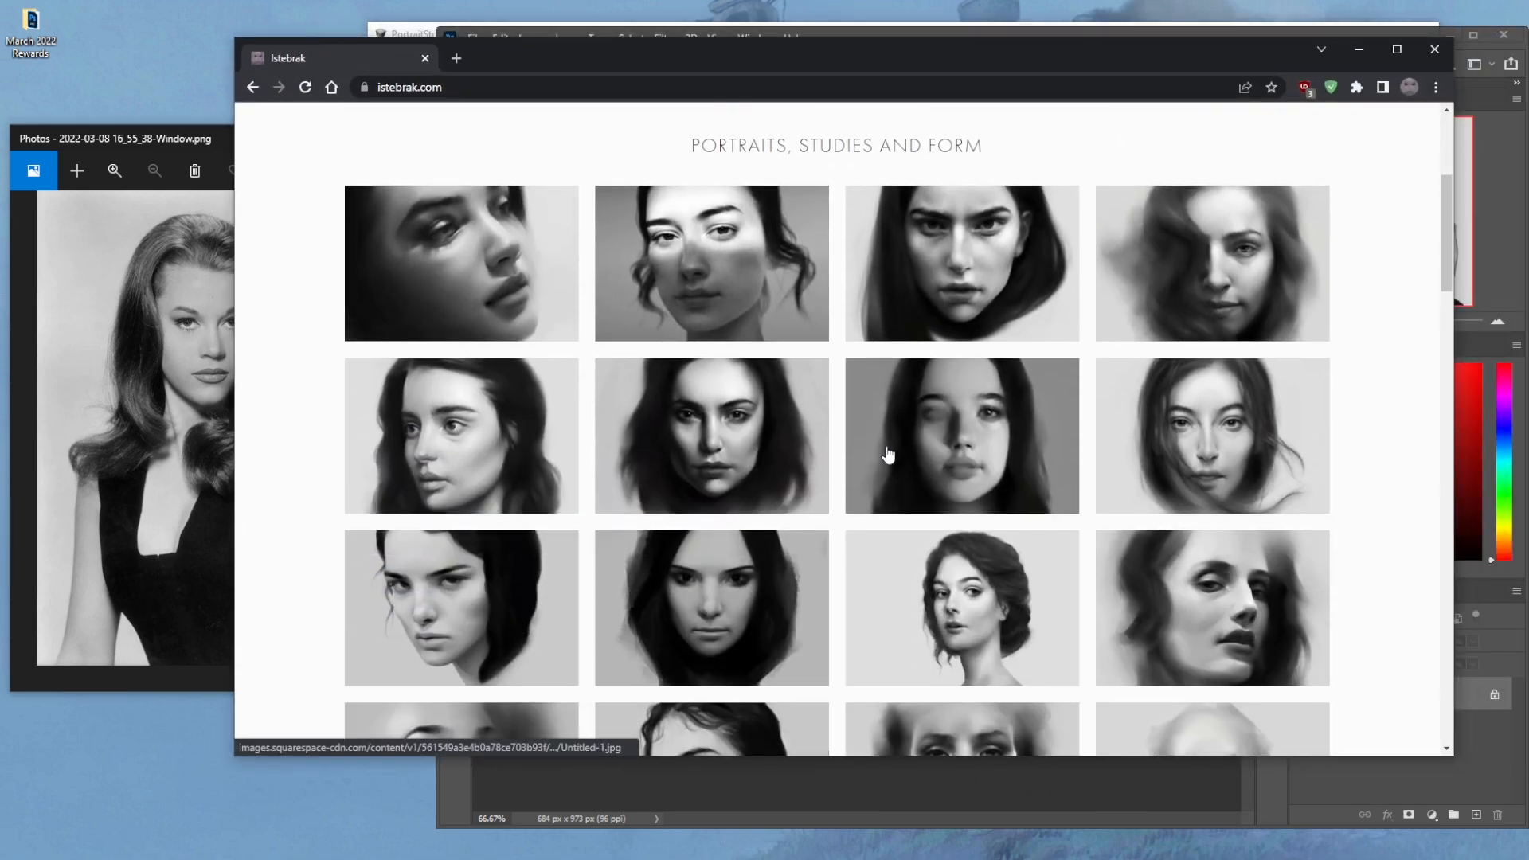
pyautogui.click(424, 57)
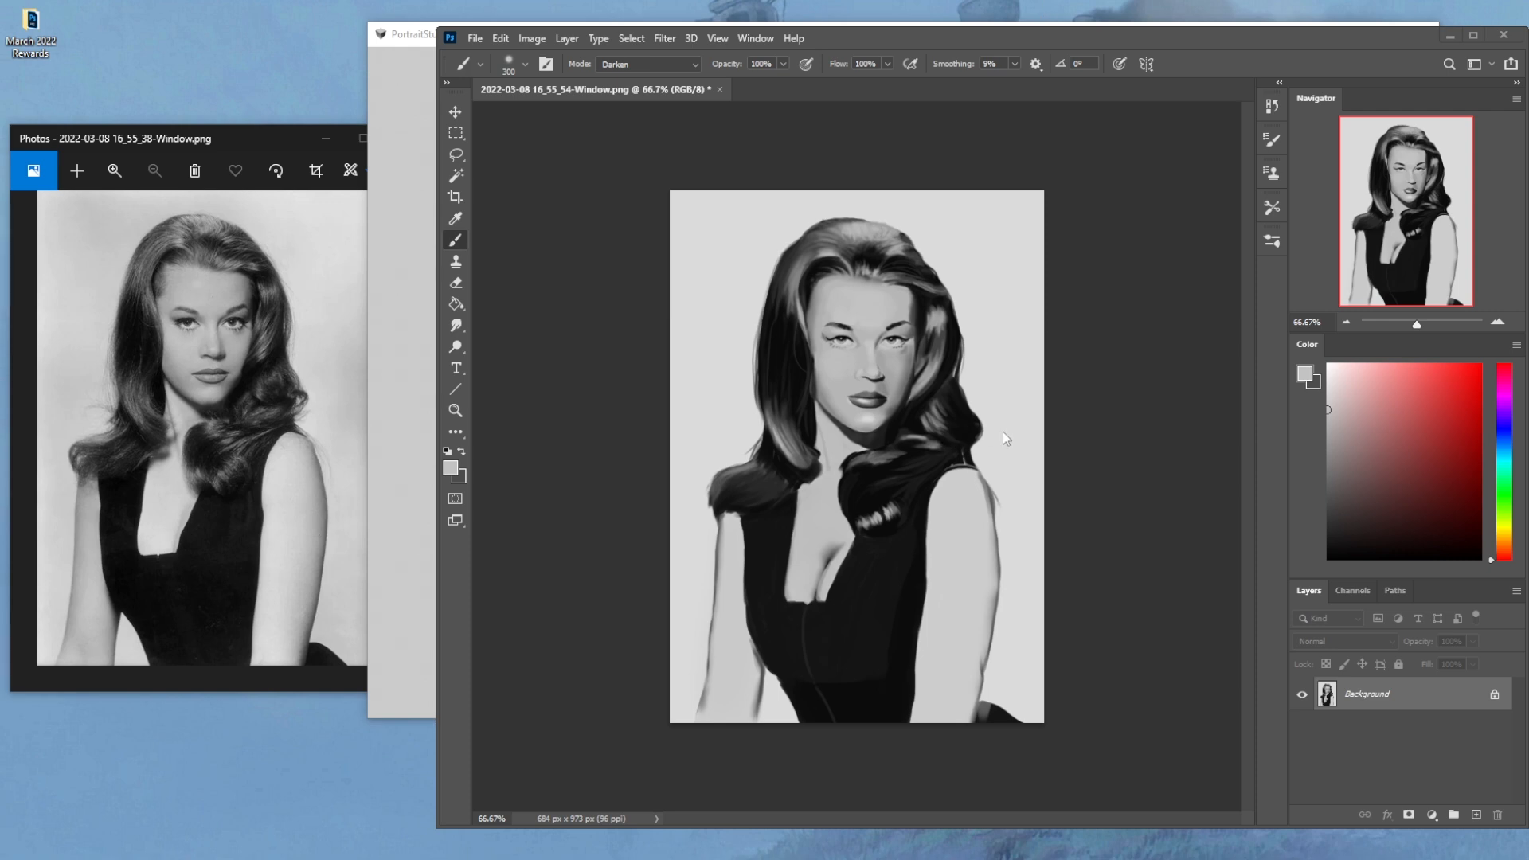
# Switch to the 80 px brush from the Dry-Oil Brushes set
pyautogui.rightClick(864, 371)
pyautogui.doubleClick(961, 633)
# Show the edit history and select the entire canvas of the darkened portrait for copying
pyautogui.click(1272, 108)
pyautogui.moveTo(1248, 322); pyautogui.dragTo(1254, 461)
pyautogui.hotkey('ctrl', 'a')
pyautogui.hotkey('ctrl', 'a')
pyautogui.hotkey('ctrl', 'a')
pyautogui.hotkey('ctrl', 'a')
pyautogui.hotkey('ctrl', 'a')
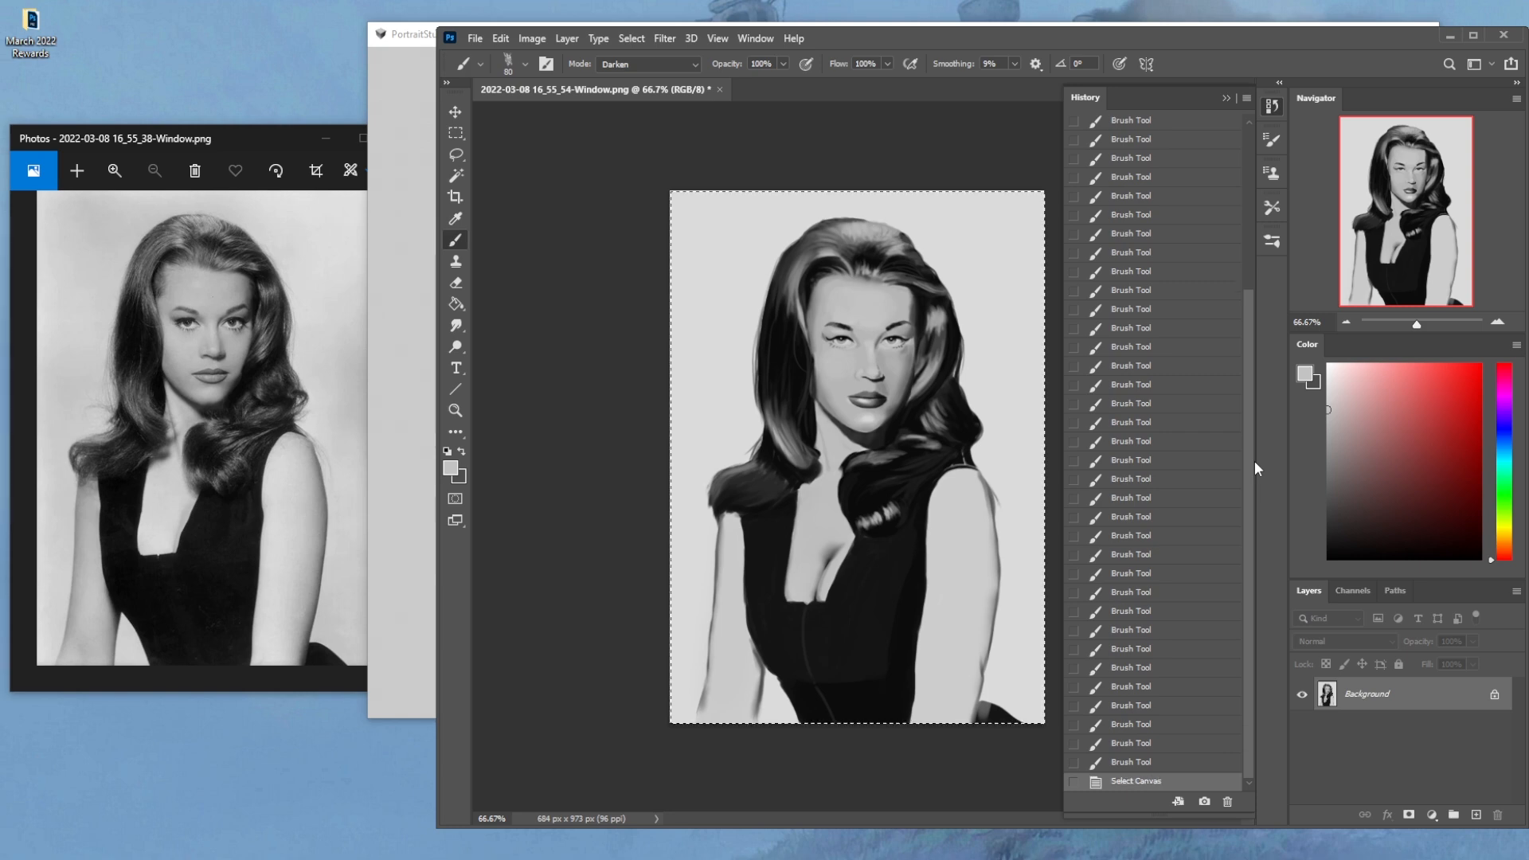
pyautogui.hotkey('ctrl', 'a')
pyautogui.hotkey('ctrl', 'a')
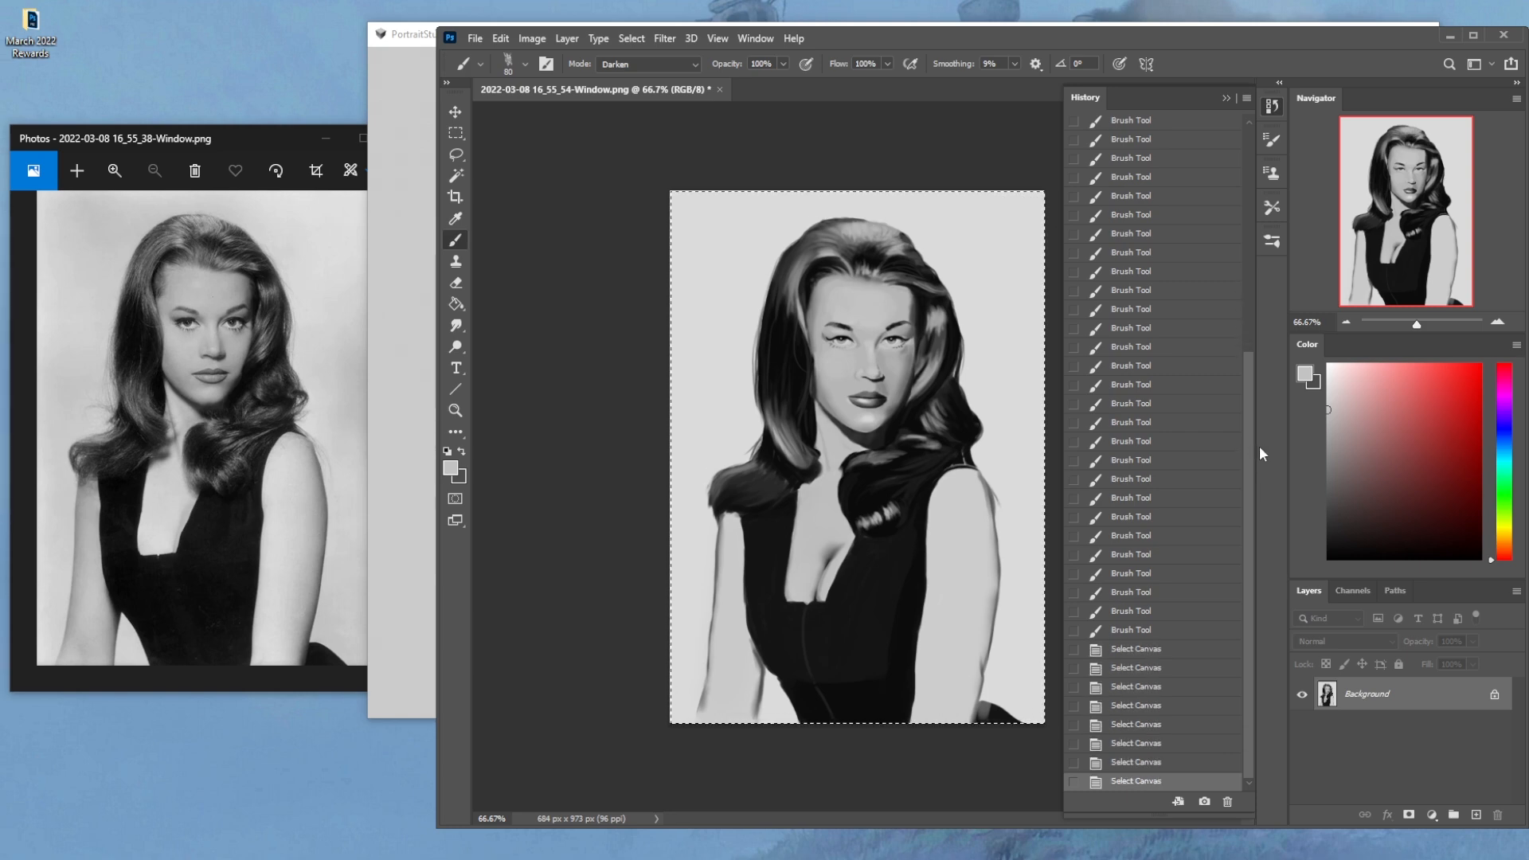
# Revert the portrait to its history state before the darkening strokes and paste the copied darkened version as a new layer
pyautogui.moveTo(1250, 720); pyautogui.dragTo(1258, 400)
pyautogui.click(1131, 128)
pyautogui.click(1226, 97)
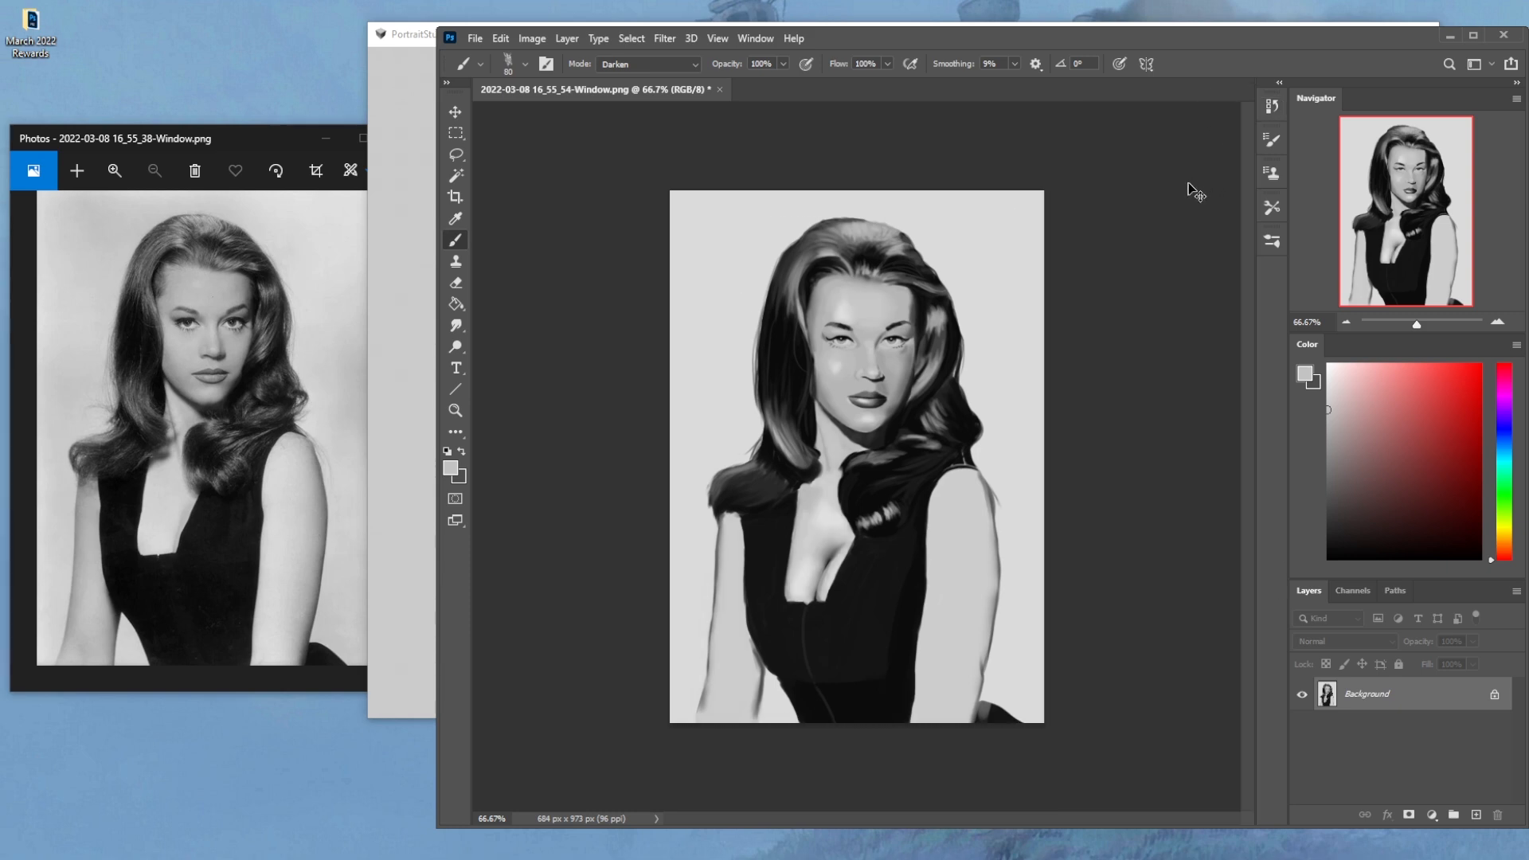
pyautogui.hotkey('ctrl', 'v')
# Toggle the visibility of Layer 1 repeatedly to compare the original highlights with the darkened version, leaving the layer shown
pyautogui.click(1303, 694)
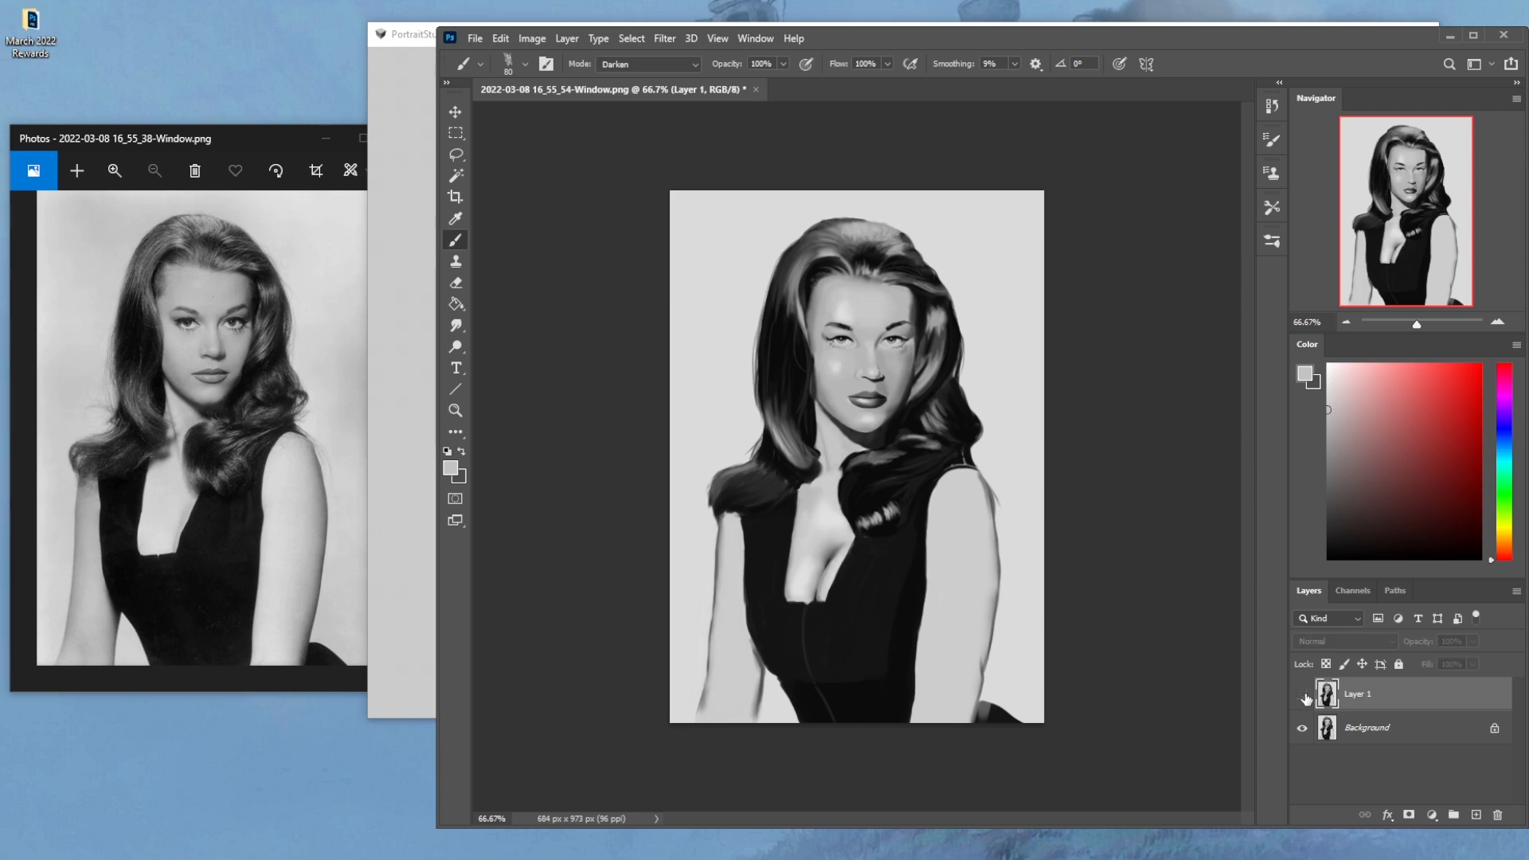
pyautogui.click(1303, 696)
pyautogui.click(1304, 696)
pyautogui.click(1303, 695)
pyautogui.click(1303, 696)
pyautogui.click(1303, 695)
pyautogui.click(1303, 695)
pyautogui.click(1303, 696)
pyautogui.click(1303, 695)
pyautogui.click(1303, 695)
pyautogui.click(1303, 696)
pyautogui.click(1303, 695)
pyautogui.click(1303, 695)
pyautogui.click(1302, 697)
pyautogui.click(1302, 697)
pyautogui.click(1303, 698)
pyautogui.click(1302, 698)
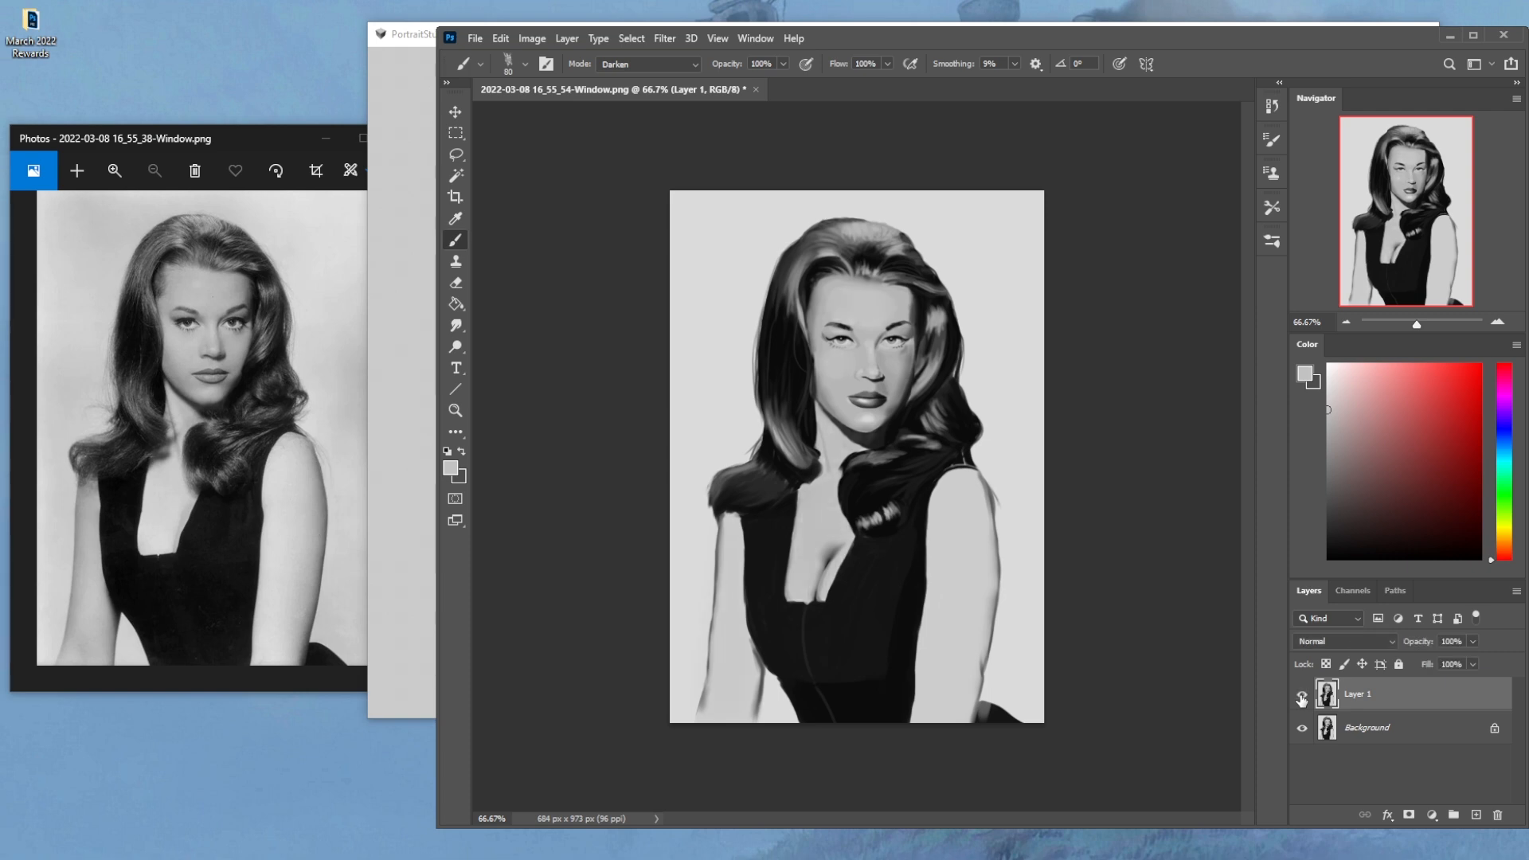
pyautogui.click(1303, 698)
pyautogui.click(1302, 697)
pyautogui.click(1302, 697)
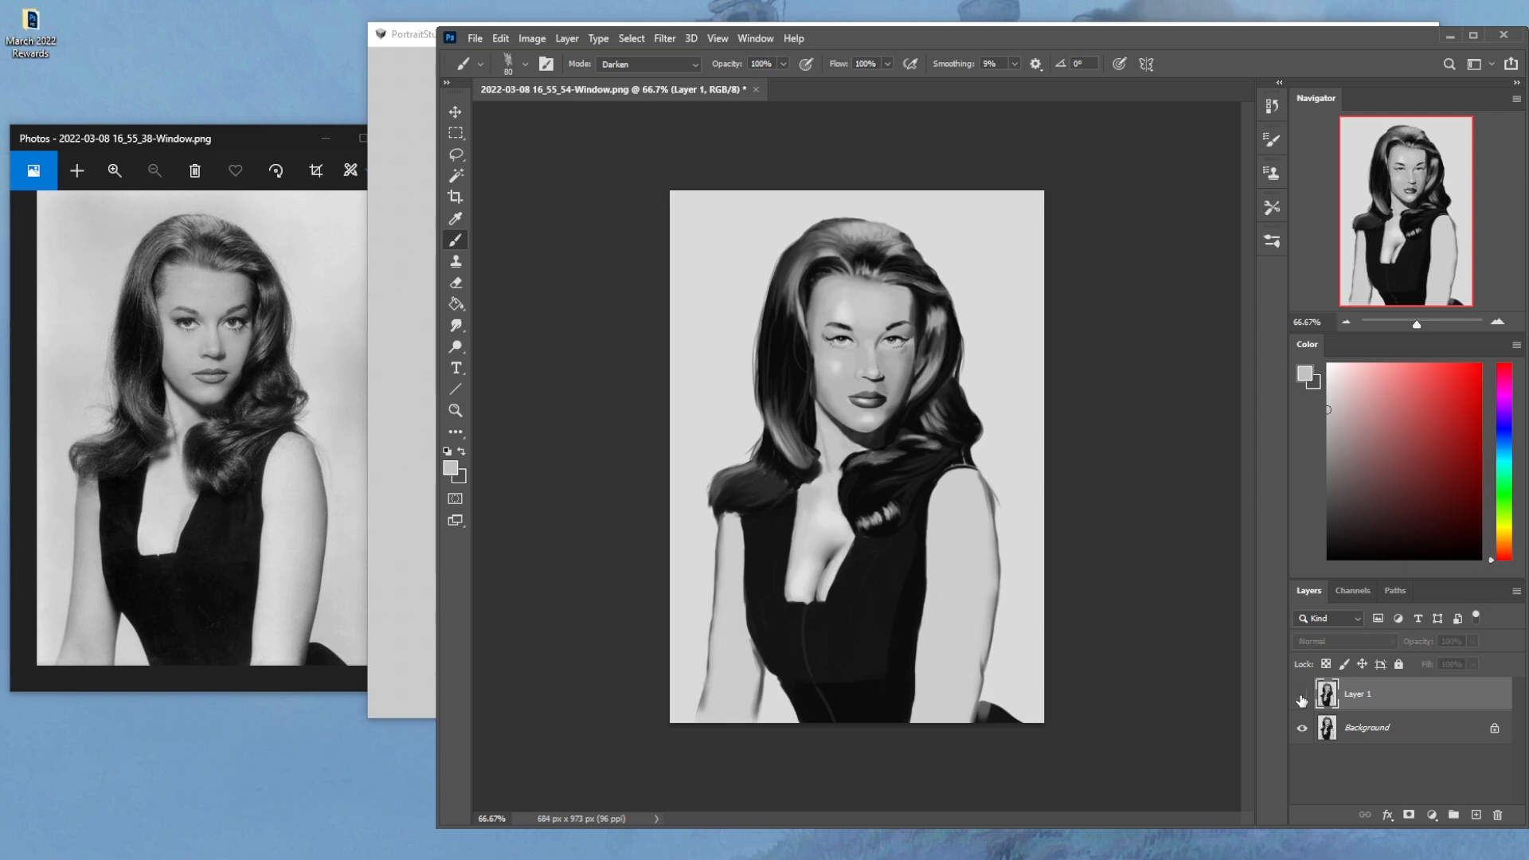
pyautogui.click(1303, 698)
pyautogui.click(1302, 697)
pyautogui.click(1302, 698)
pyautogui.click(1302, 698)
pyautogui.click(1302, 699)
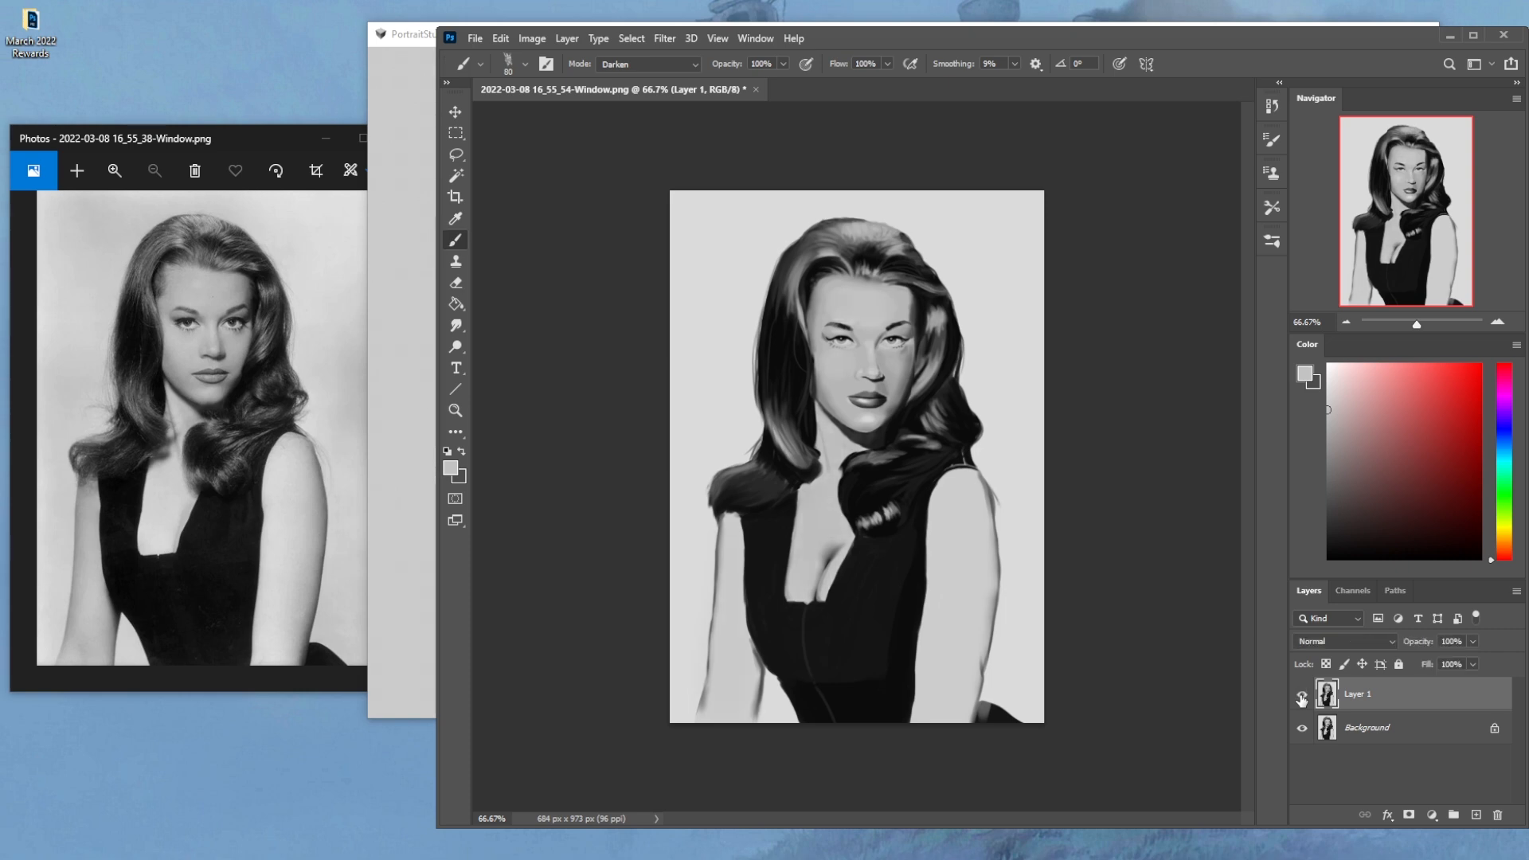
pyautogui.click(1302, 698)
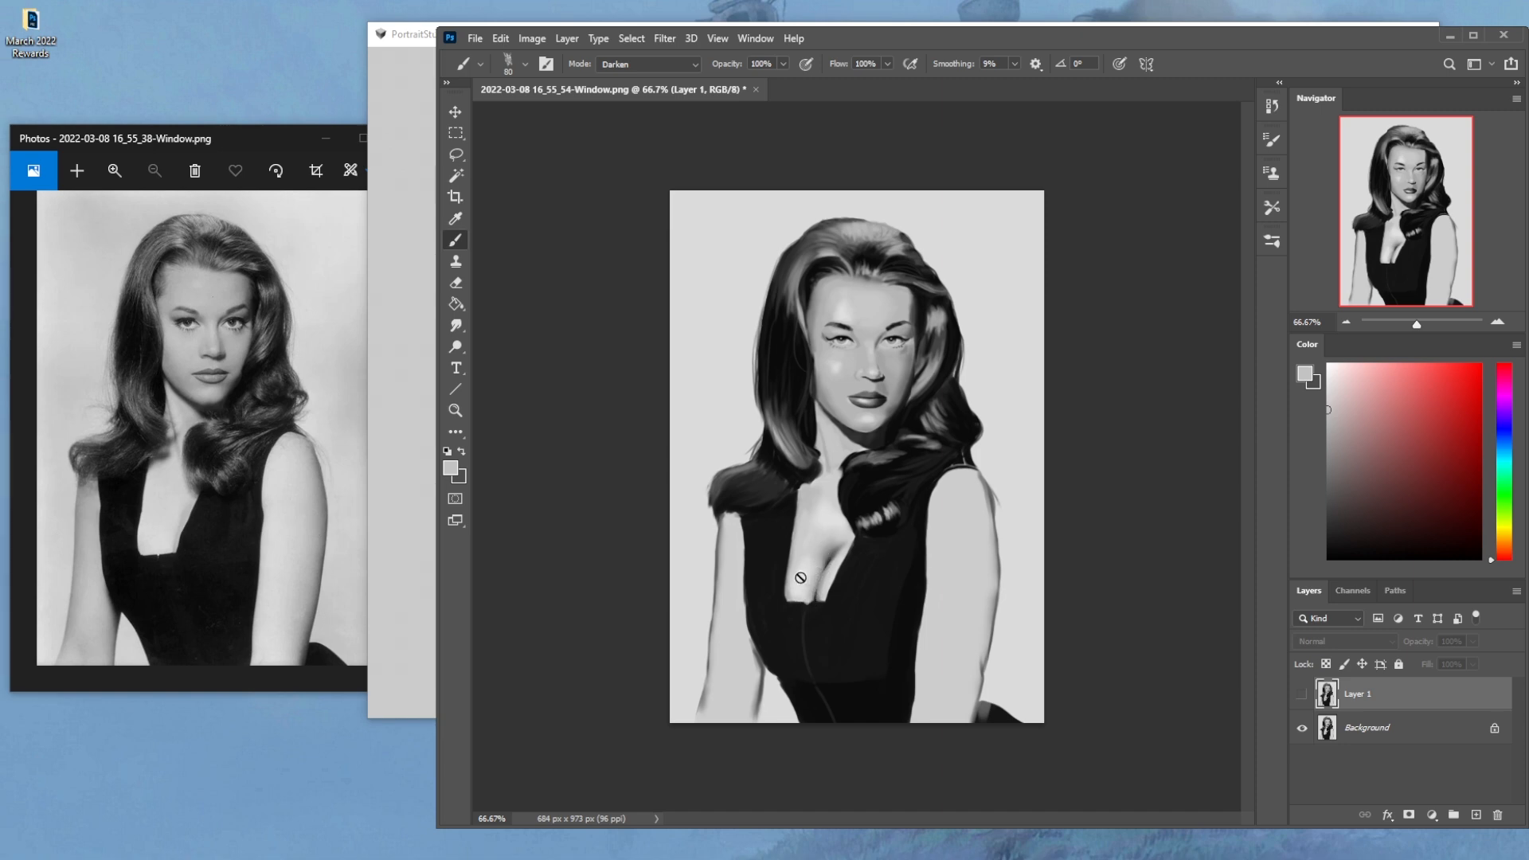
pyautogui.click(1302, 695)
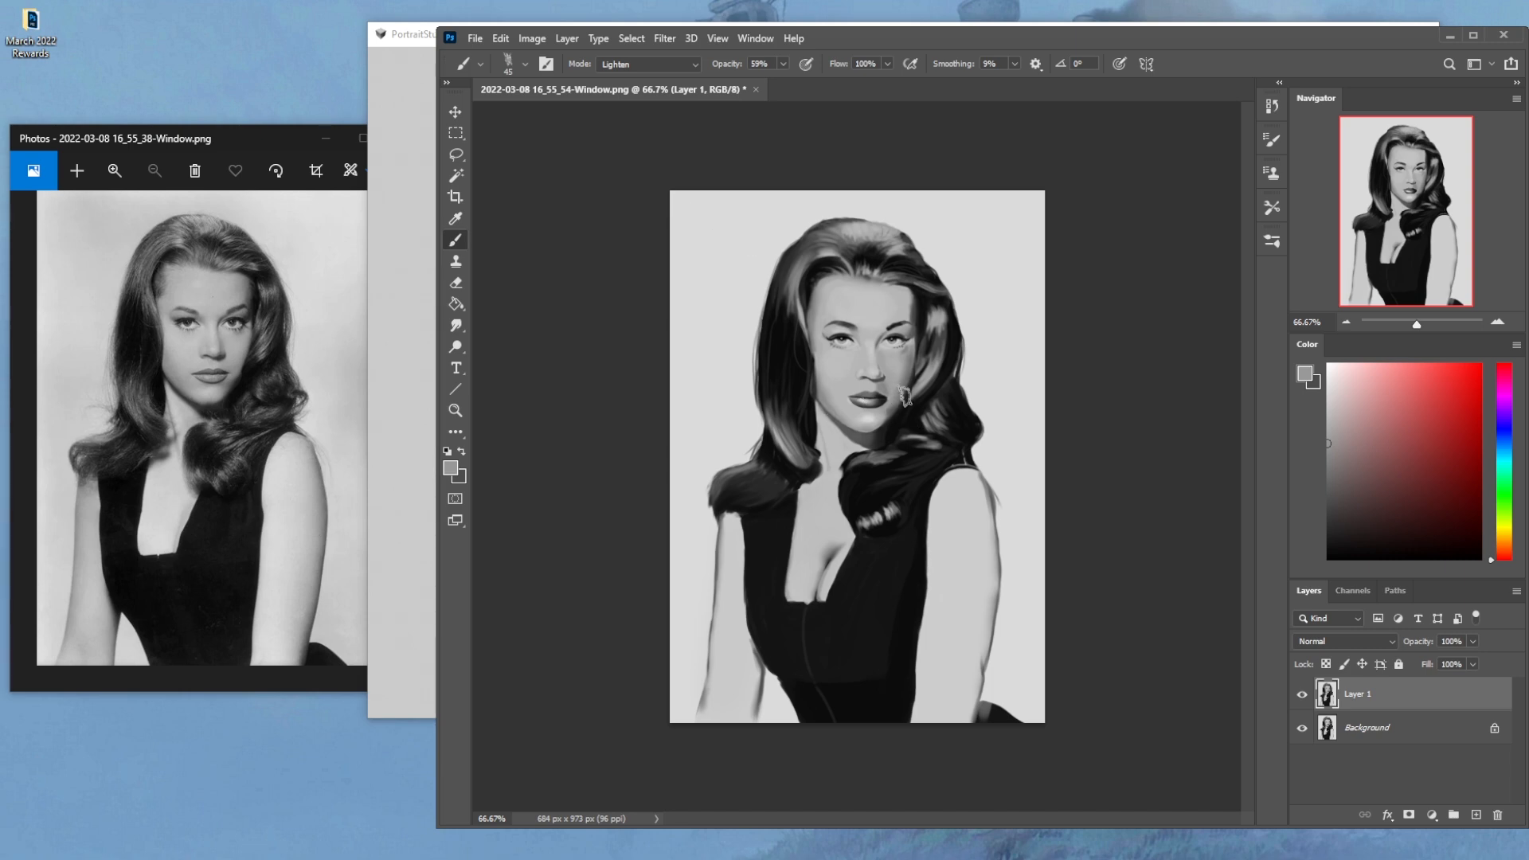
# Sample the shadow tone beside the mouth and reduce the brush size to 9 px for detail work on the face
pyautogui.press('alt')
pyautogui.keyDown('alt'); pyautogui.click(884, 388); pyautogui.keyUp('alt')
pyautogui.hotkey('ctrl', '1')
pyautogui.press('[')
pyautogui.press('[')
pyautogui.press('[')
pyautogui.press('[')
pyautogui.press('[')
pyautogui.press('[')
pyautogui.press('[')
pyautogui.press('[')
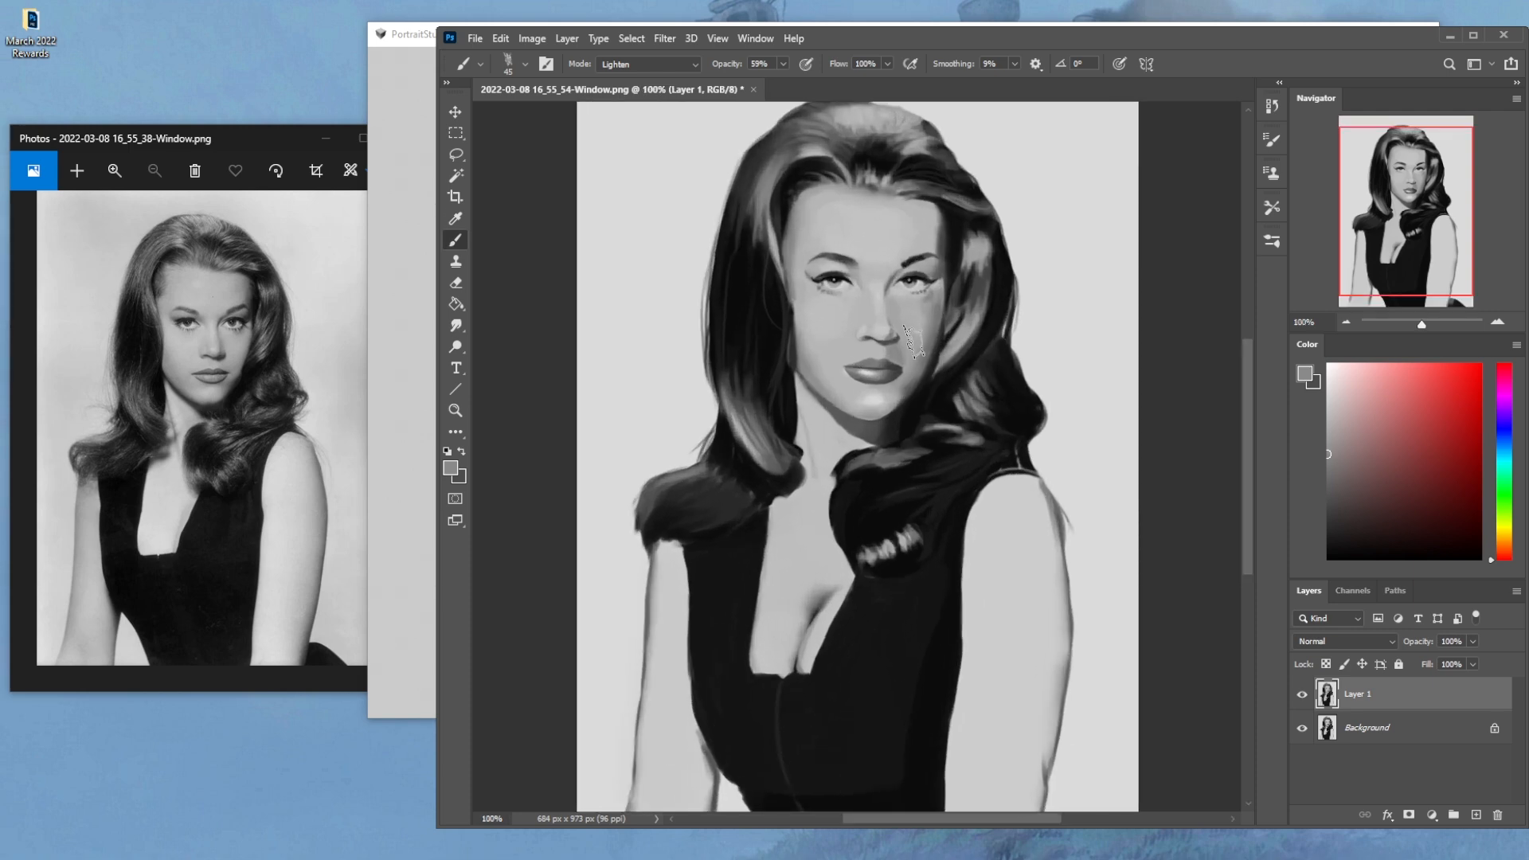
# Set the brush to Normal mode at 100% opacity and sample the light skin tone near the chin for the mouth corner
pyautogui.click(689, 65)
pyautogui.click(677, 80)
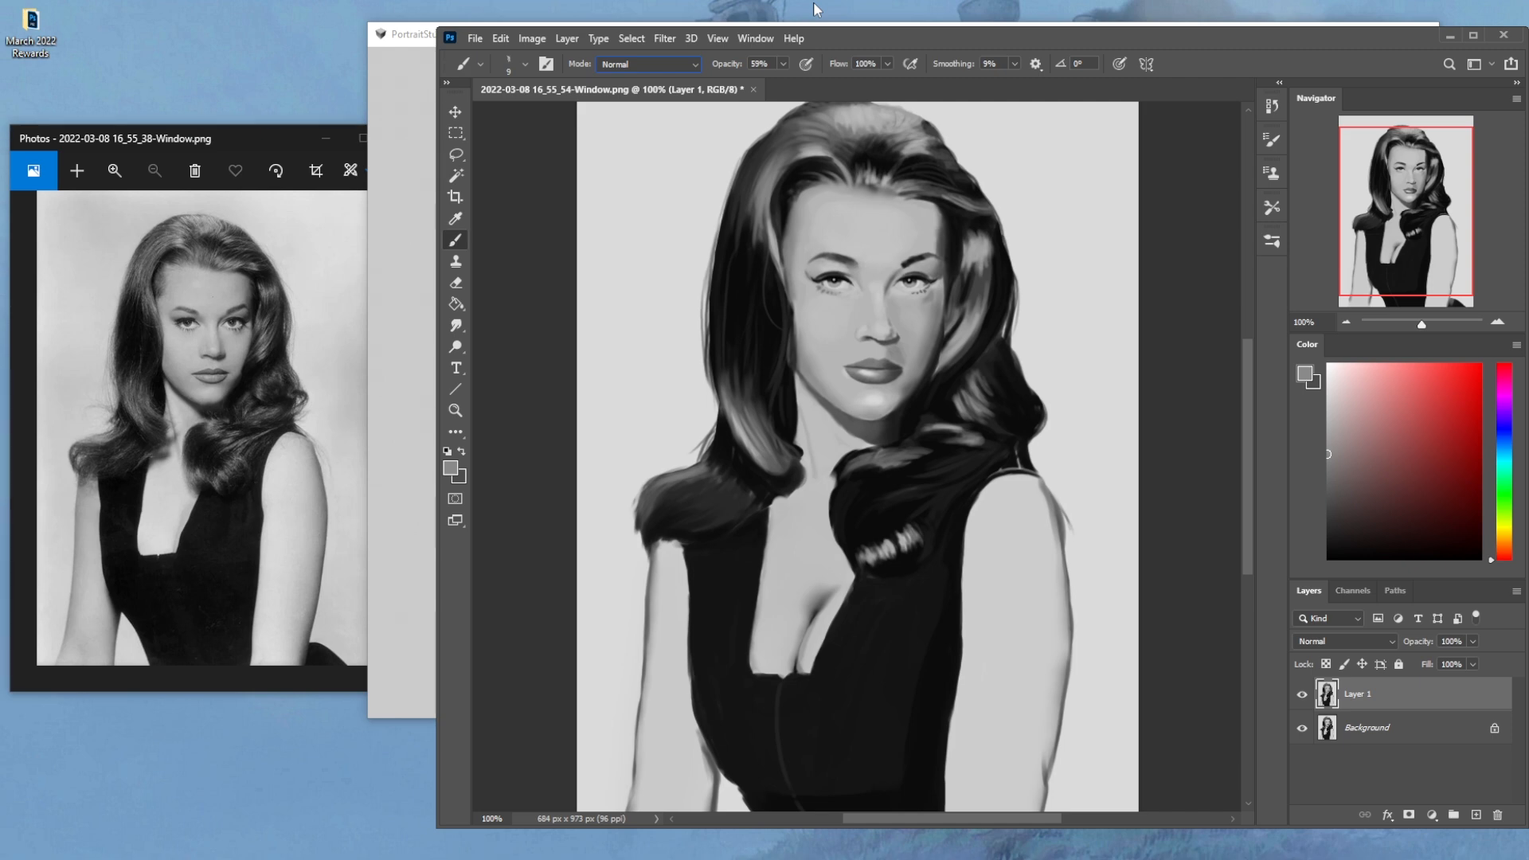
pyautogui.click(784, 63)
pyautogui.moveTo(783, 82); pyautogui.dragTo(814, 83)
pyautogui.click(522, 218)
pyautogui.keyDown('alt'); pyautogui.click(843, 412); pyautogui.keyUp('alt')
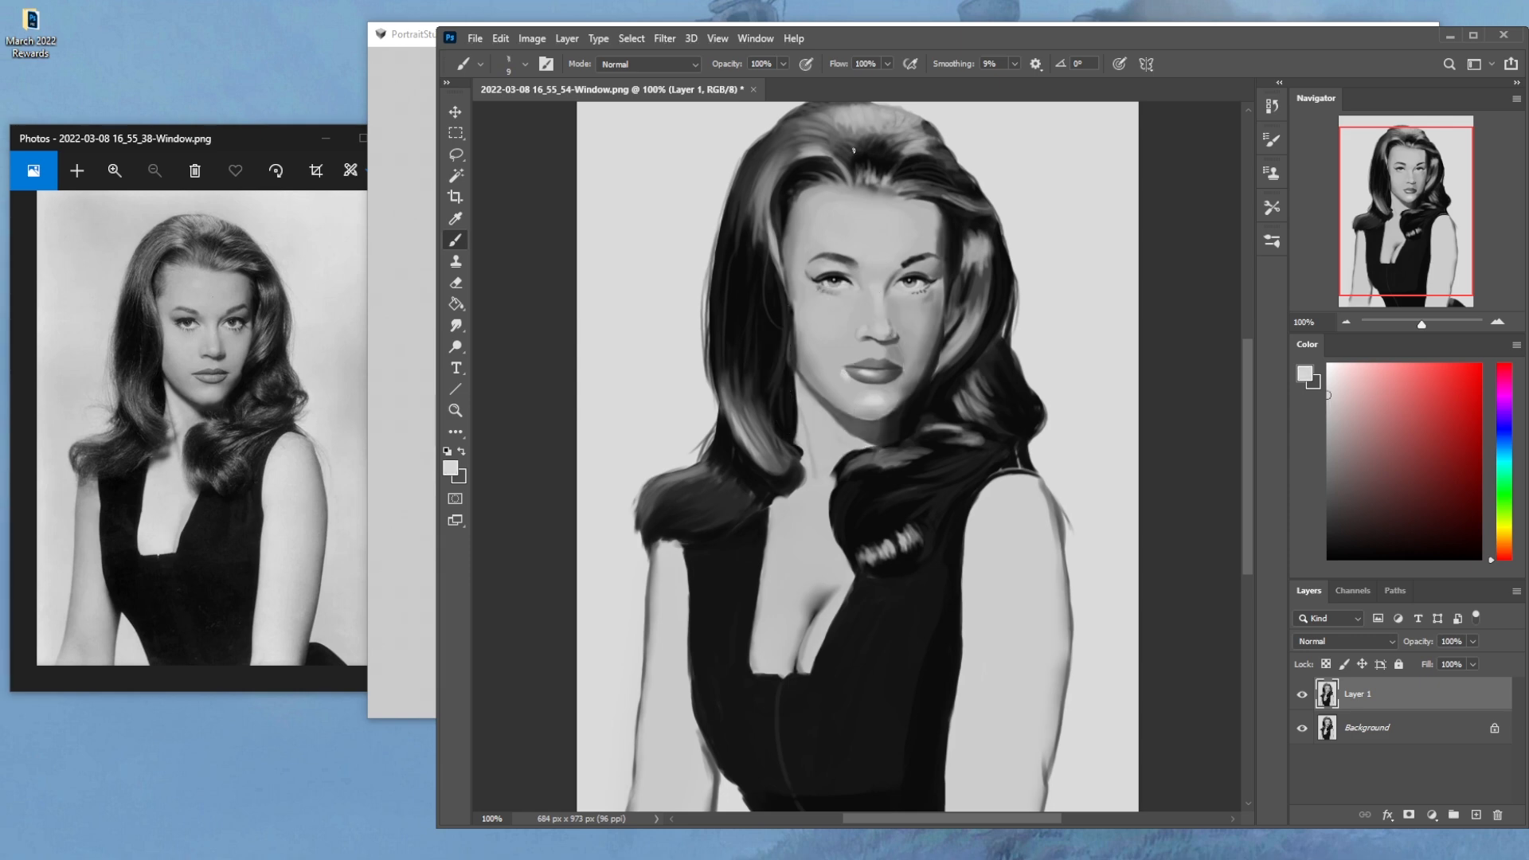
# Tone down the mouth corner using sampled skin tones with the brush in Darken mode at 39% opacity
pyautogui.keyDown('alt'); pyautogui.click(857, 370); pyautogui.keyUp('alt')
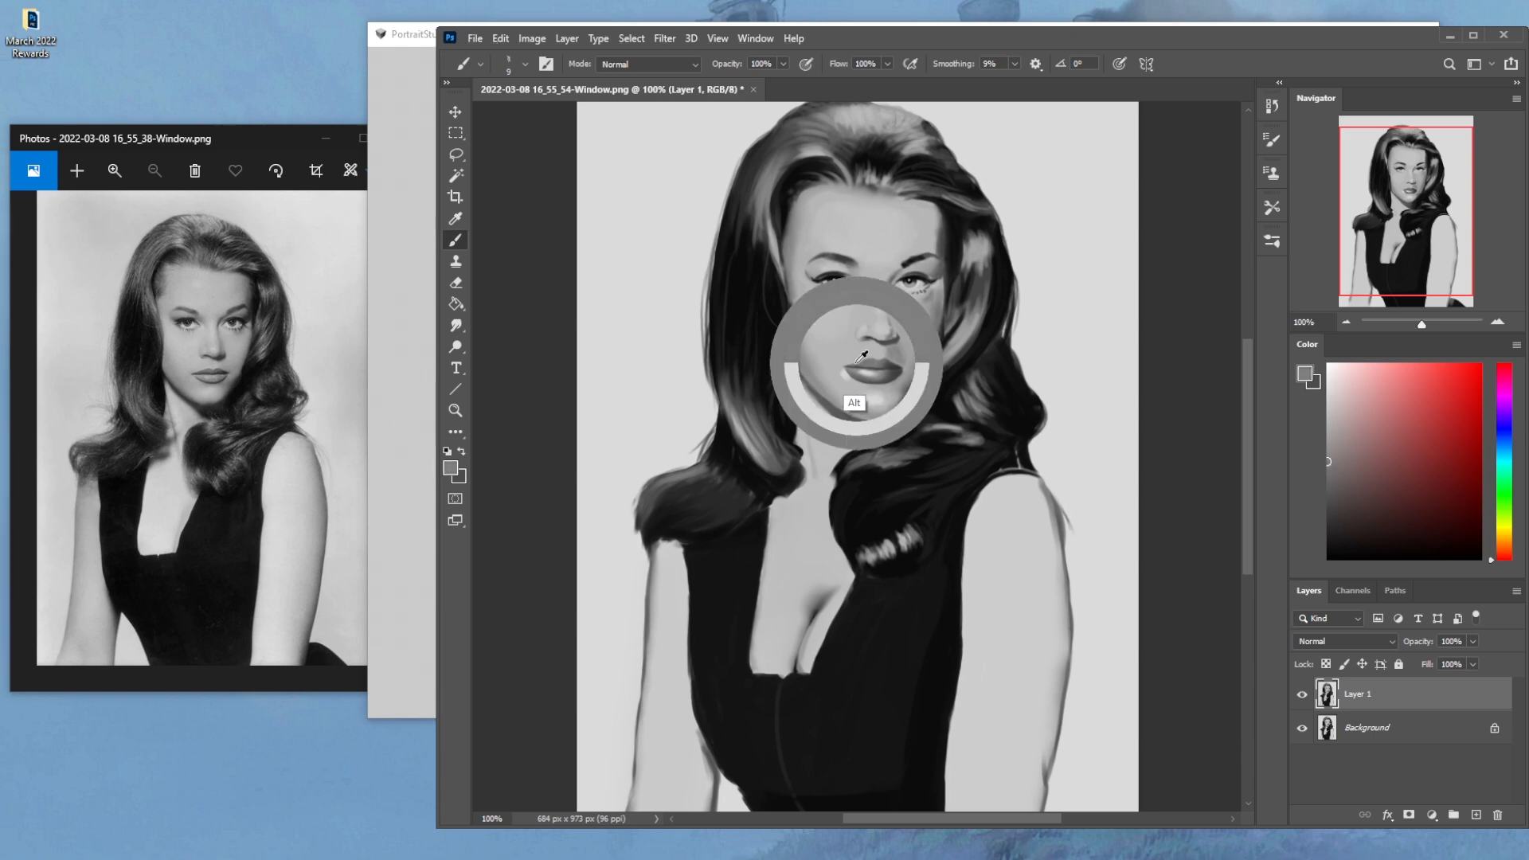
pyautogui.click(669, 63)
pyautogui.click(629, 140)
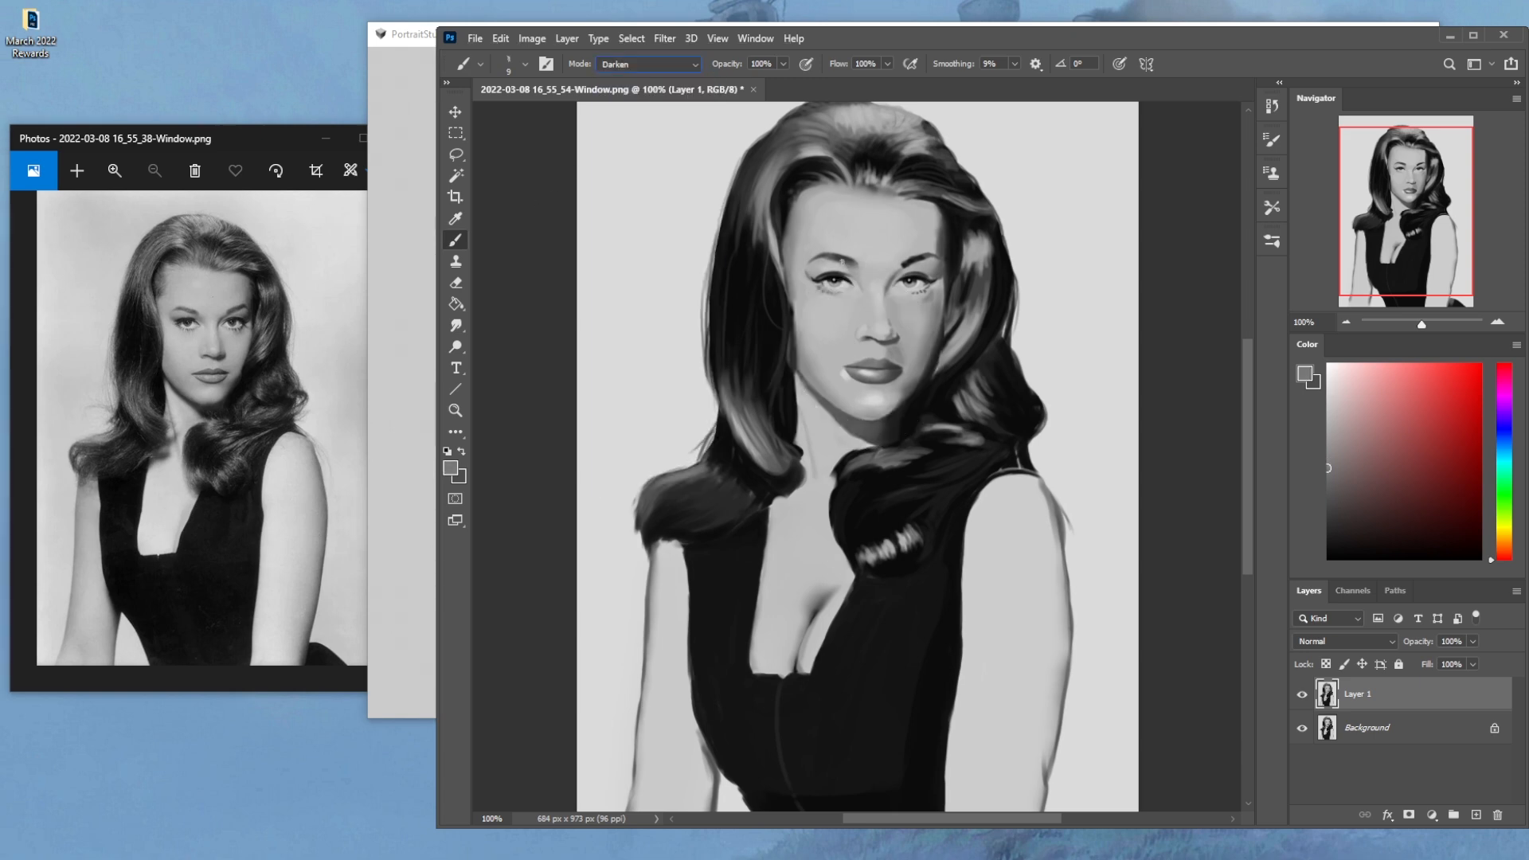
pyautogui.click(783, 64)
pyautogui.moveTo(788, 82); pyautogui.dragTo(738, 82)
pyautogui.click(568, 182)
pyautogui.press(']')
pyautogui.keyDown('alt'); pyautogui.click(851, 388); pyautogui.keyUp('alt')
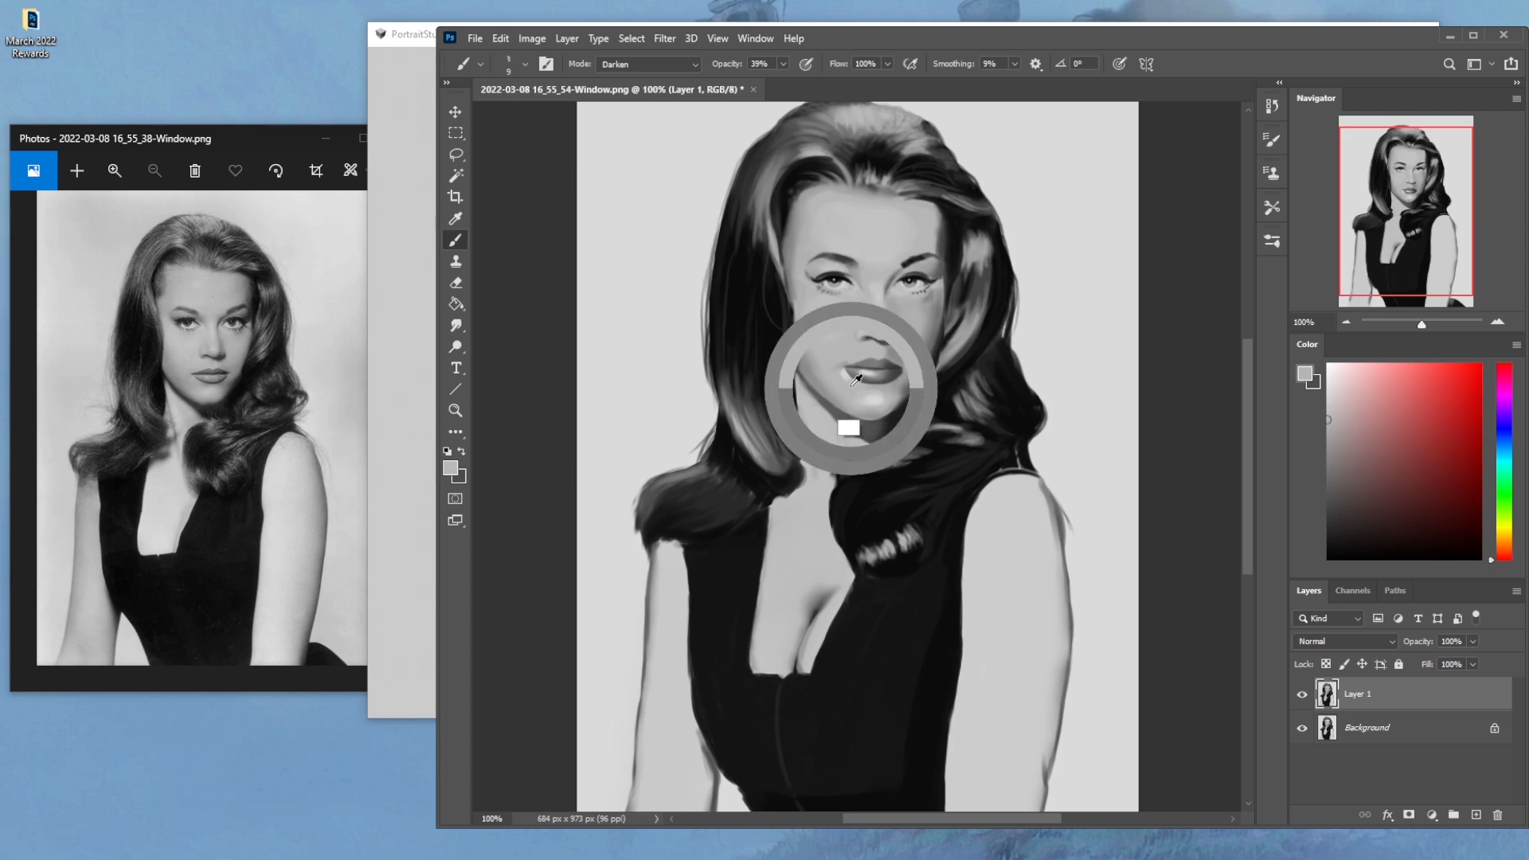
# Soften the right-hand eyebrow in Normal mode, set the opacity to 47%, and sample the forehead and brow tones
pyautogui.click(679, 61)
pyautogui.click(629, 69)
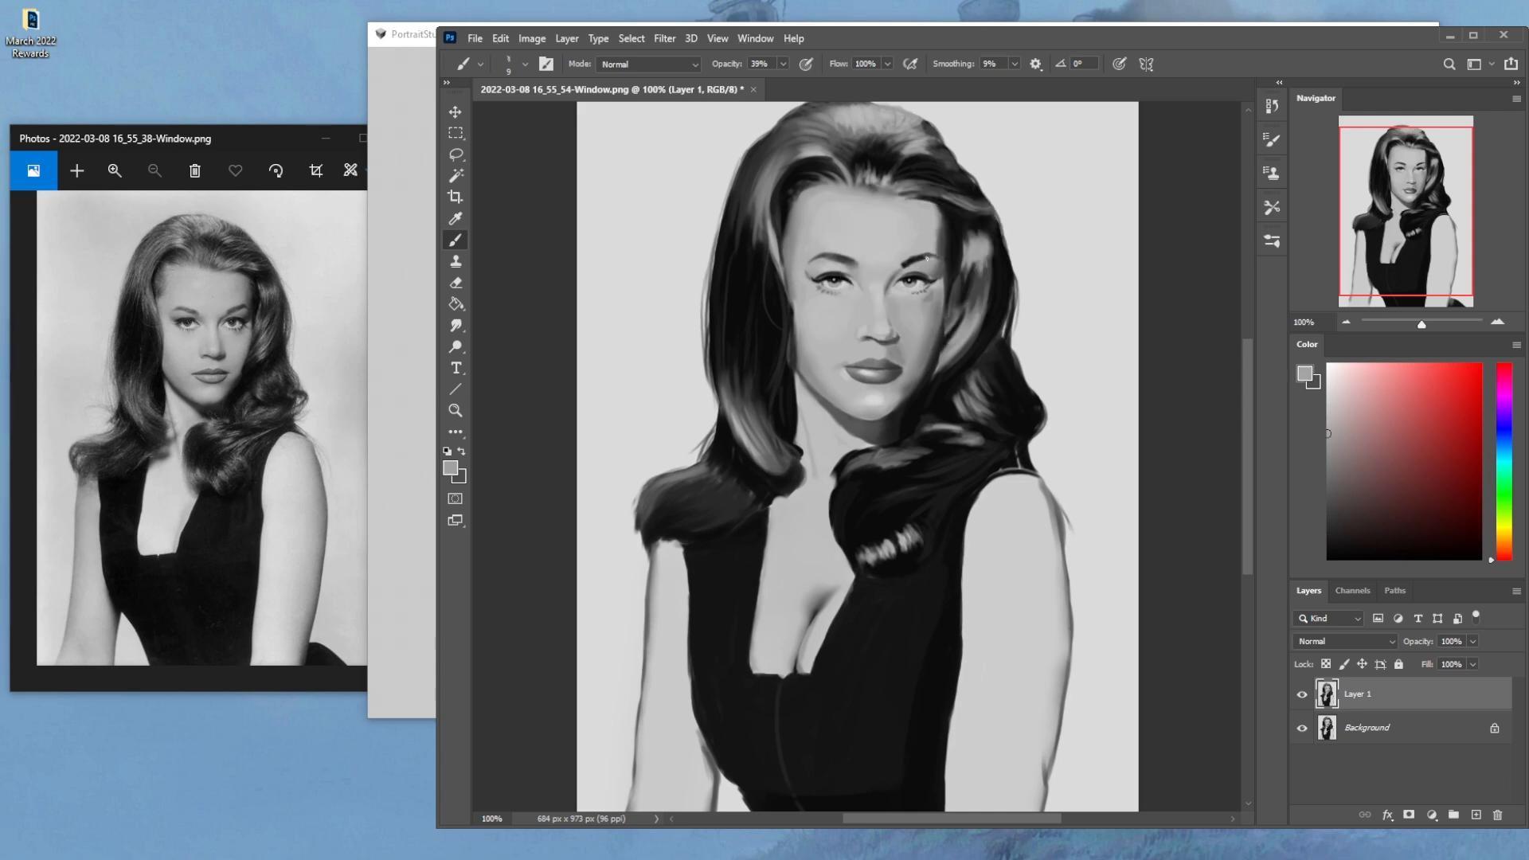
pyautogui.moveTo(925, 257); pyautogui.dragTo(904, 263)
pyautogui.click(646, 63)
pyautogui.click(642, 79)
pyautogui.click(783, 64)
pyautogui.keyDown('alt'); pyautogui.click(915, 209); pyautogui.keyUp('alt')
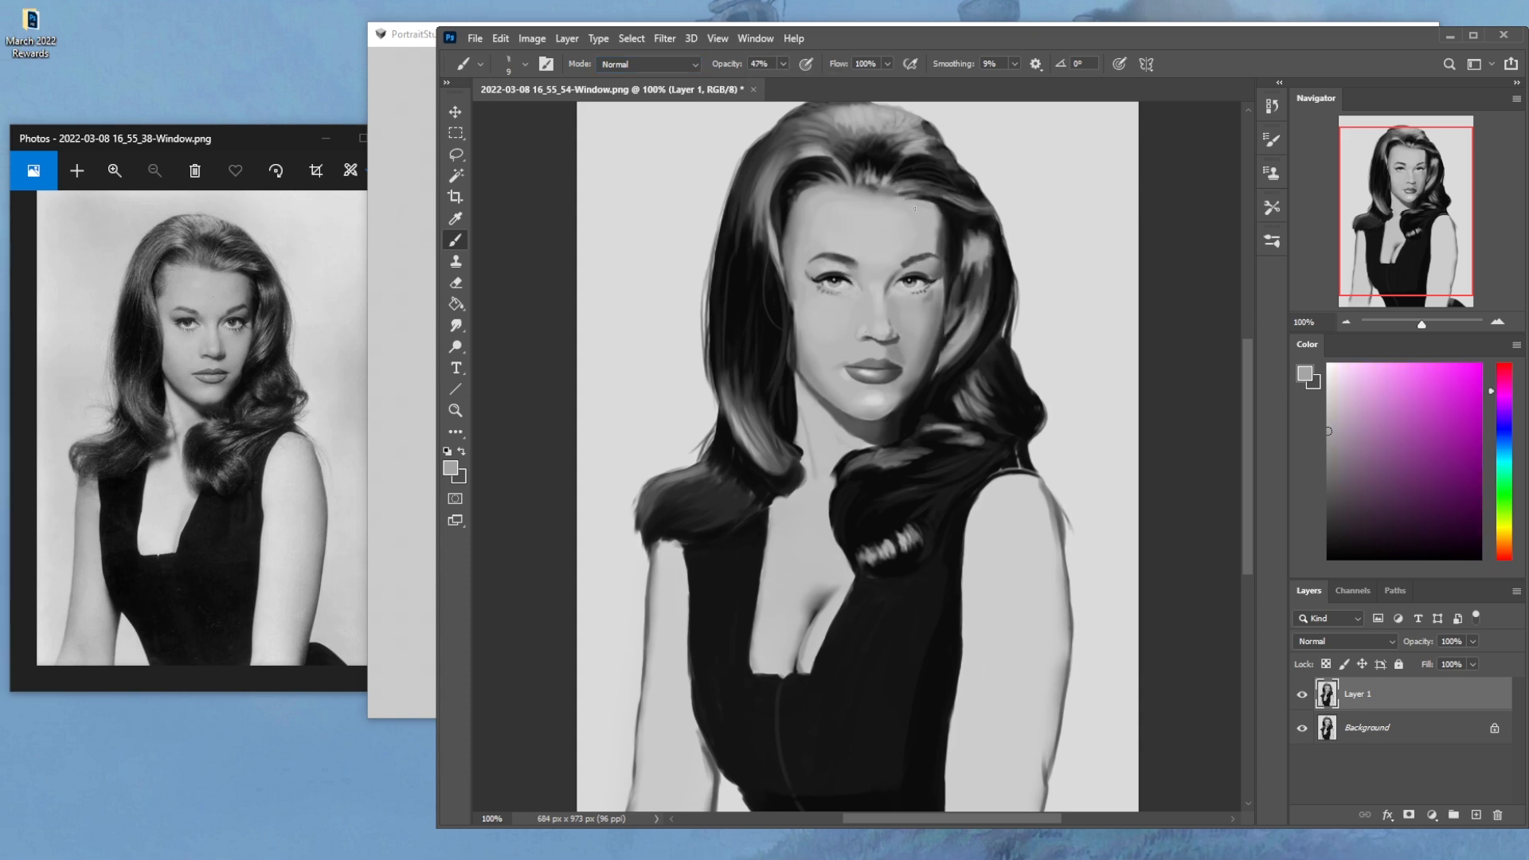
pyautogui.keyDown('alt'); pyautogui.click(913, 257); pyautogui.keyUp('alt')
pyautogui.keyDown('alt'); pyautogui.click(918, 265); pyautogui.keyUp('alt')
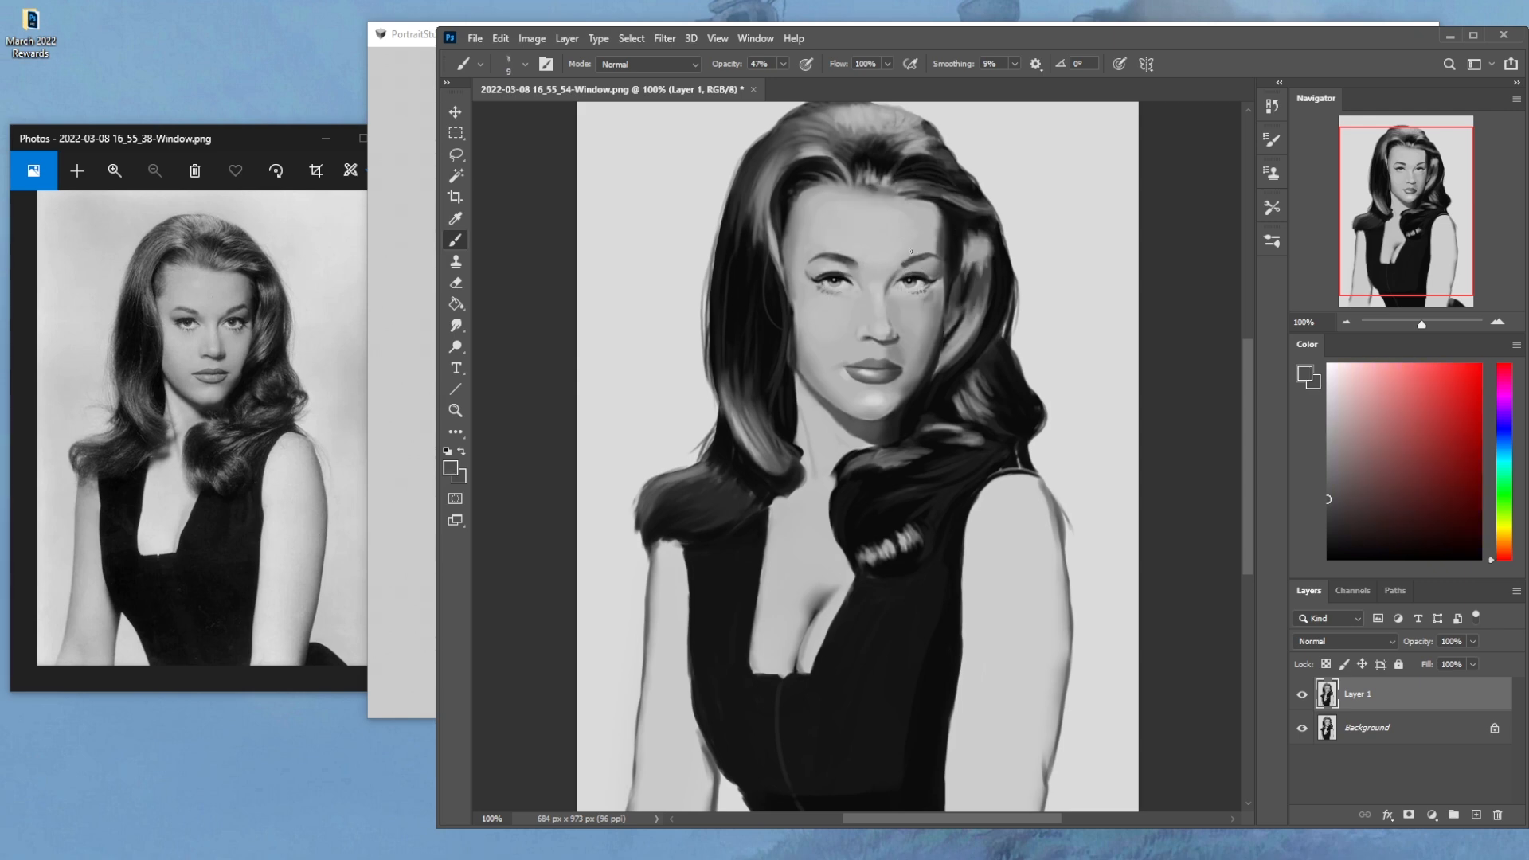
# Switch to PortraitStudio to examine the lighting on the planar head model, and return to the portrait in Photoshop
pyautogui.click(408, 33)
pyautogui.moveTo(409, 33)
pyautogui.mouseDown()
pyautogui.moveTo(408, 300)
pyautogui.moveTo(409, 28)
pyautogui.mouseUp()
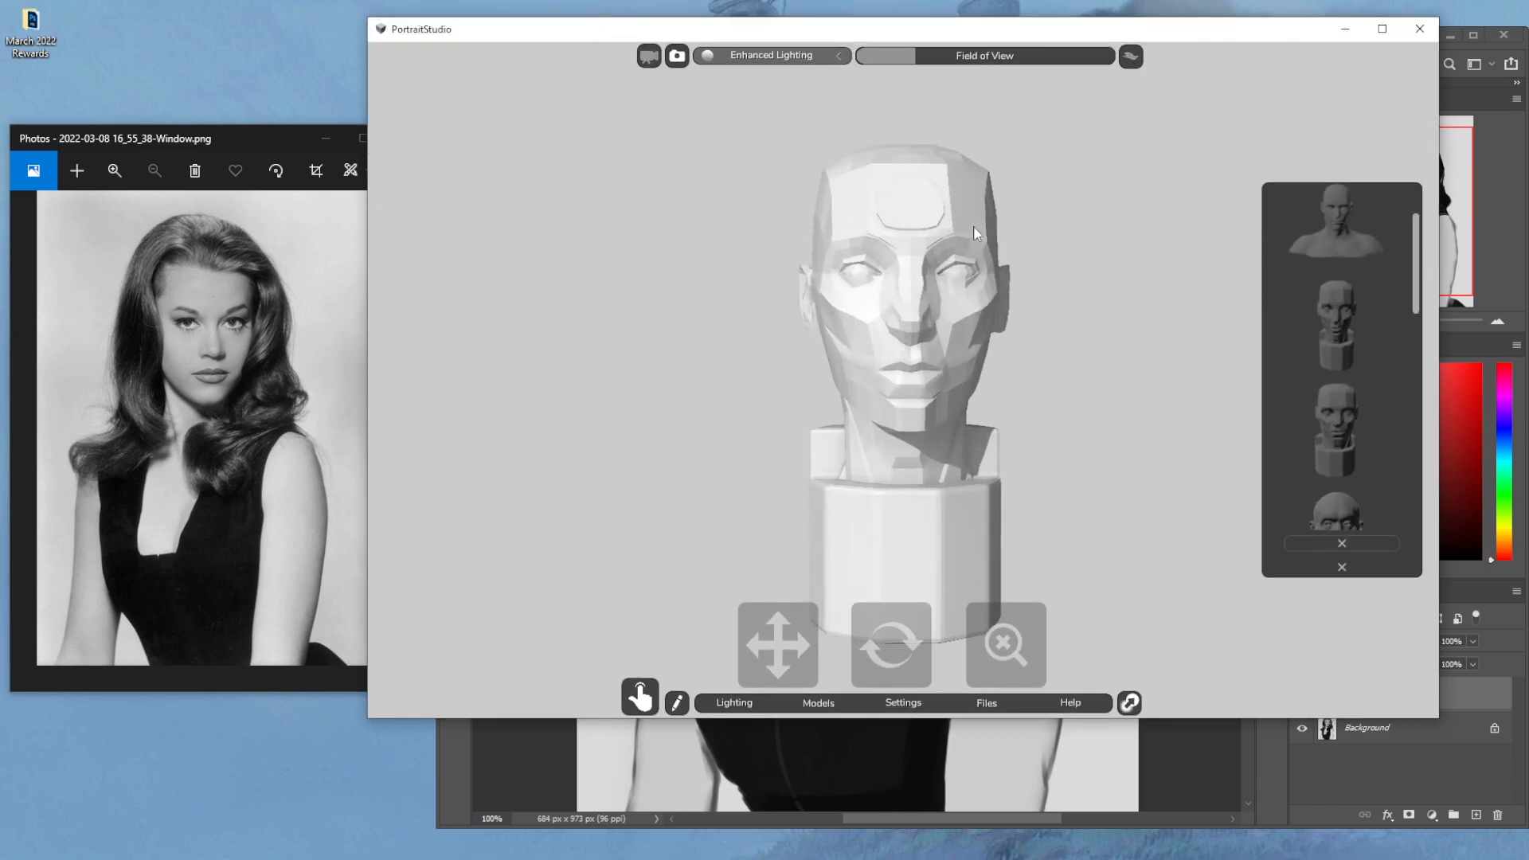
pyautogui.click(517, 751)
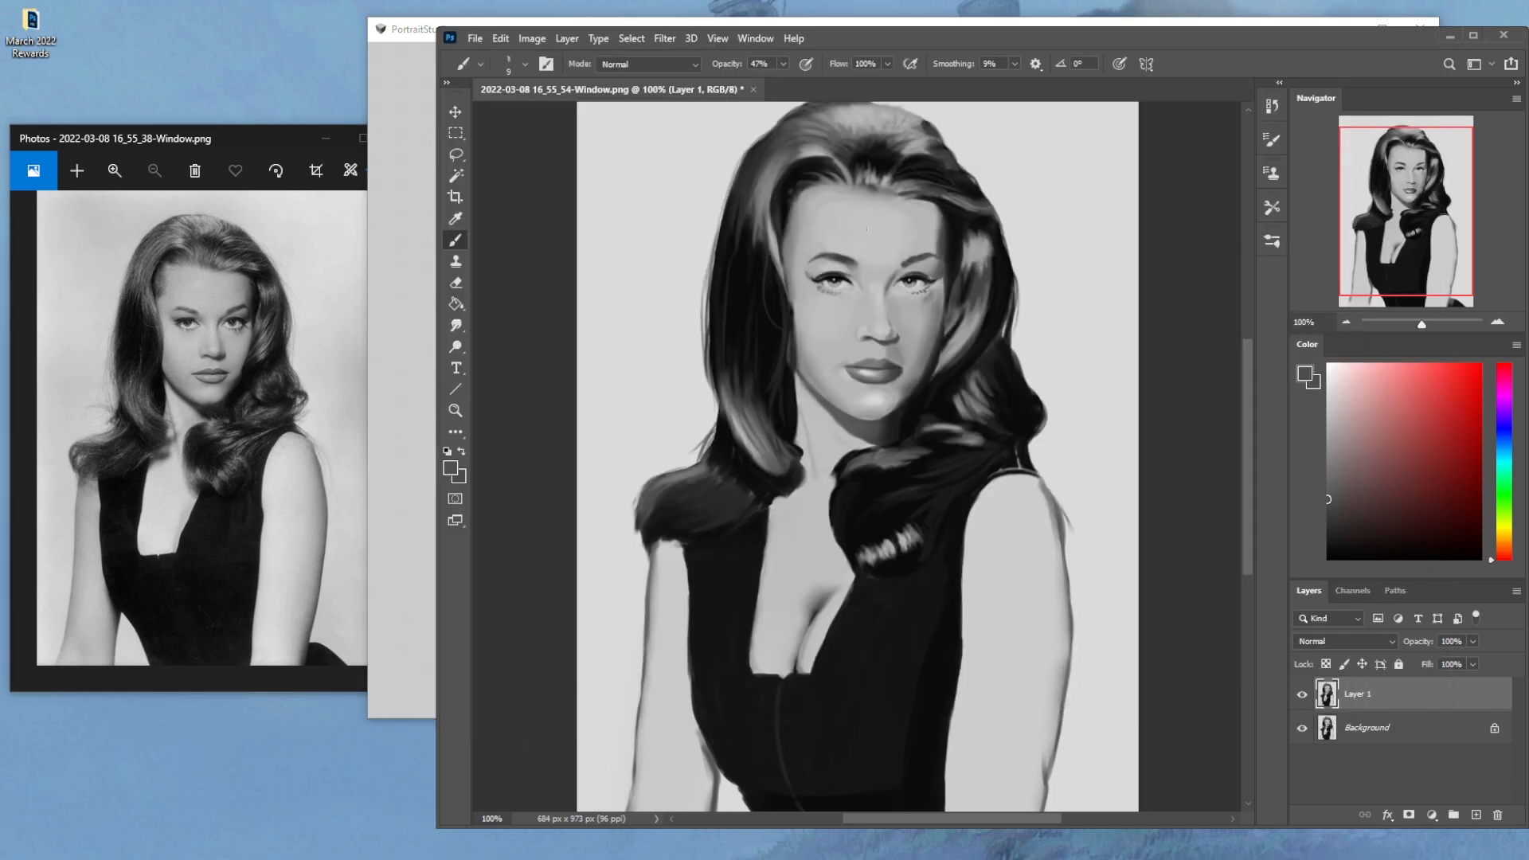
# Sample tones from both eyebrows, enlarge the brush to 20 px, and set it to Darken mode at 25% opacity
pyautogui.keyDown('alt'); pyautogui.click(918, 267); pyautogui.keyUp('alt')
pyautogui.keyDown('alt'); pyautogui.click(912, 261); pyautogui.keyUp('alt')
pyautogui.keyDown('alt'); pyautogui.click(899, 264); pyautogui.keyUp('alt')
pyautogui.click(843, 258)
pyautogui.keyDown('alt'); pyautogui.click(845, 261); pyautogui.keyUp('alt')
pyautogui.press(']')
pyautogui.click(652, 64)
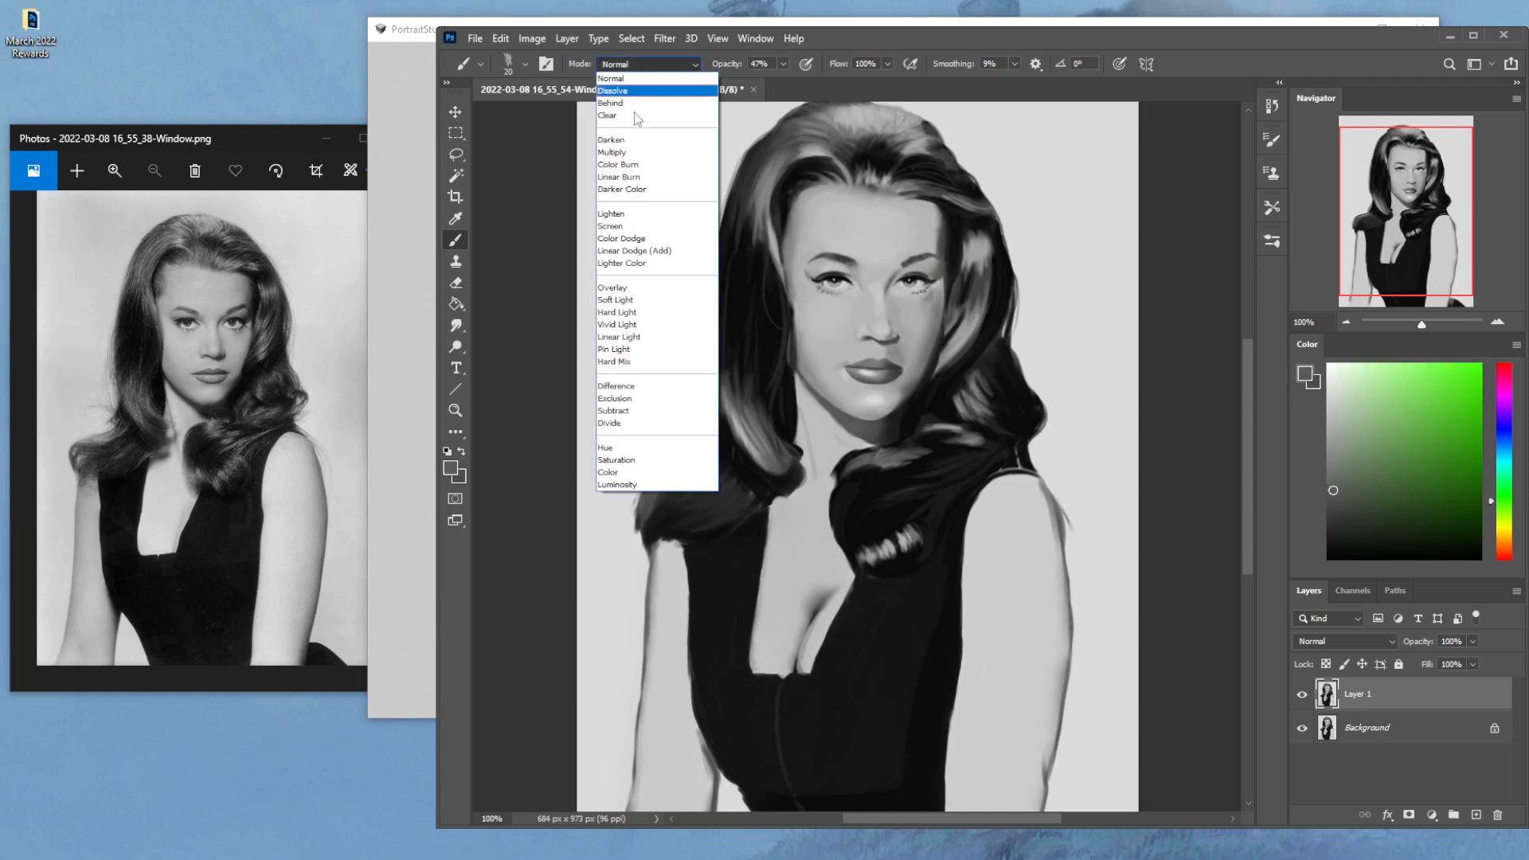
pyautogui.click(633, 143)
pyautogui.moveTo(772, 81); pyautogui.dragTo(765, 81)
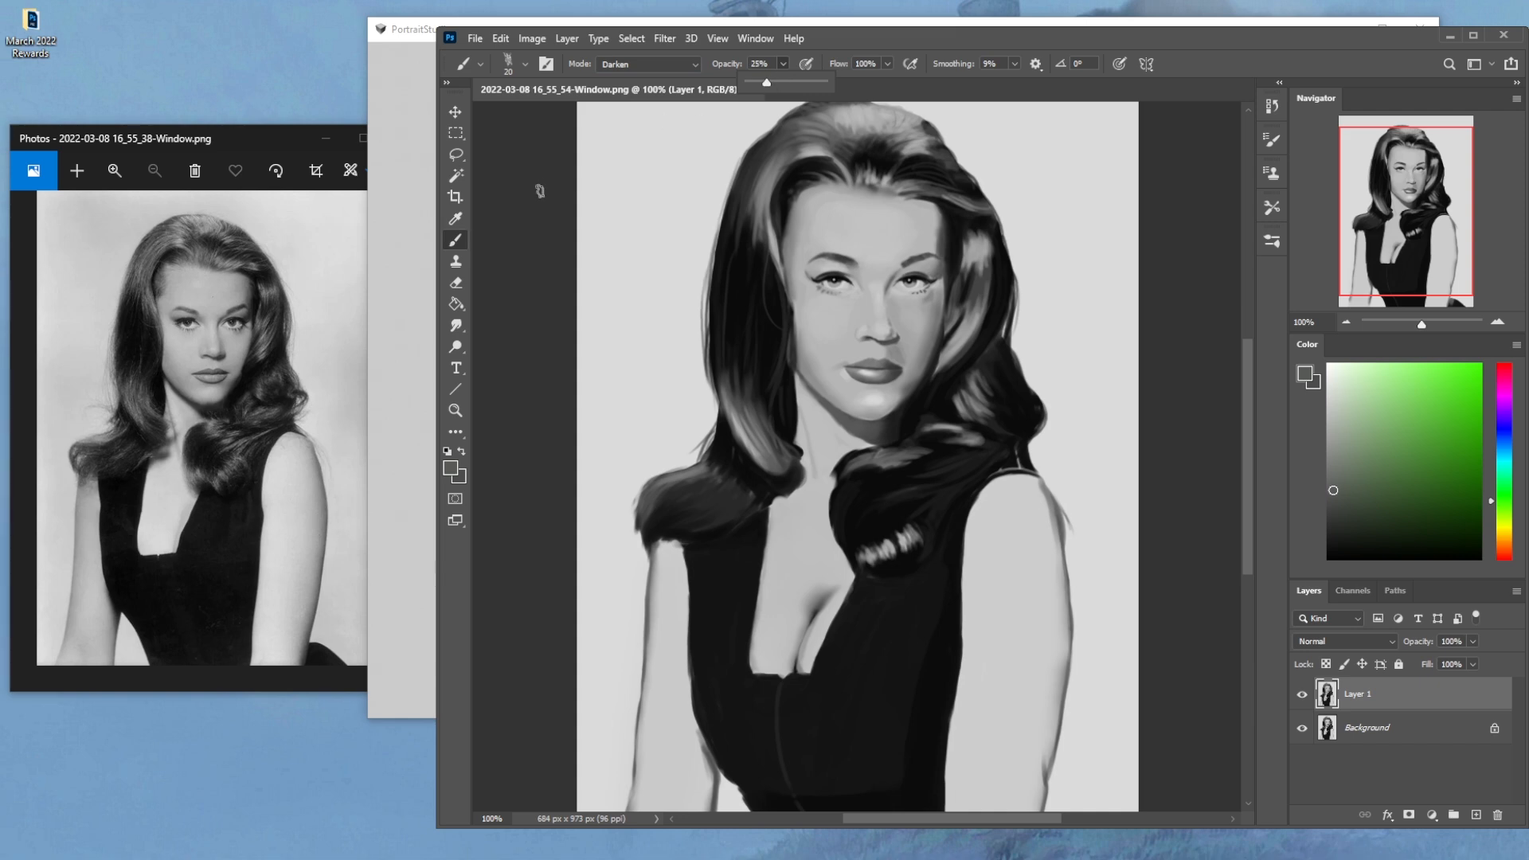
# Adjust the brush size for the left-hand eye area and sample the skin tone around its eyebrow
pyautogui.press('[')
pyautogui.press(']')
pyautogui.press(']')
pyautogui.keyDown('alt'); pyautogui.click(828, 263); pyautogui.keyUp('alt')
pyautogui.press('[')
pyautogui.press('[')
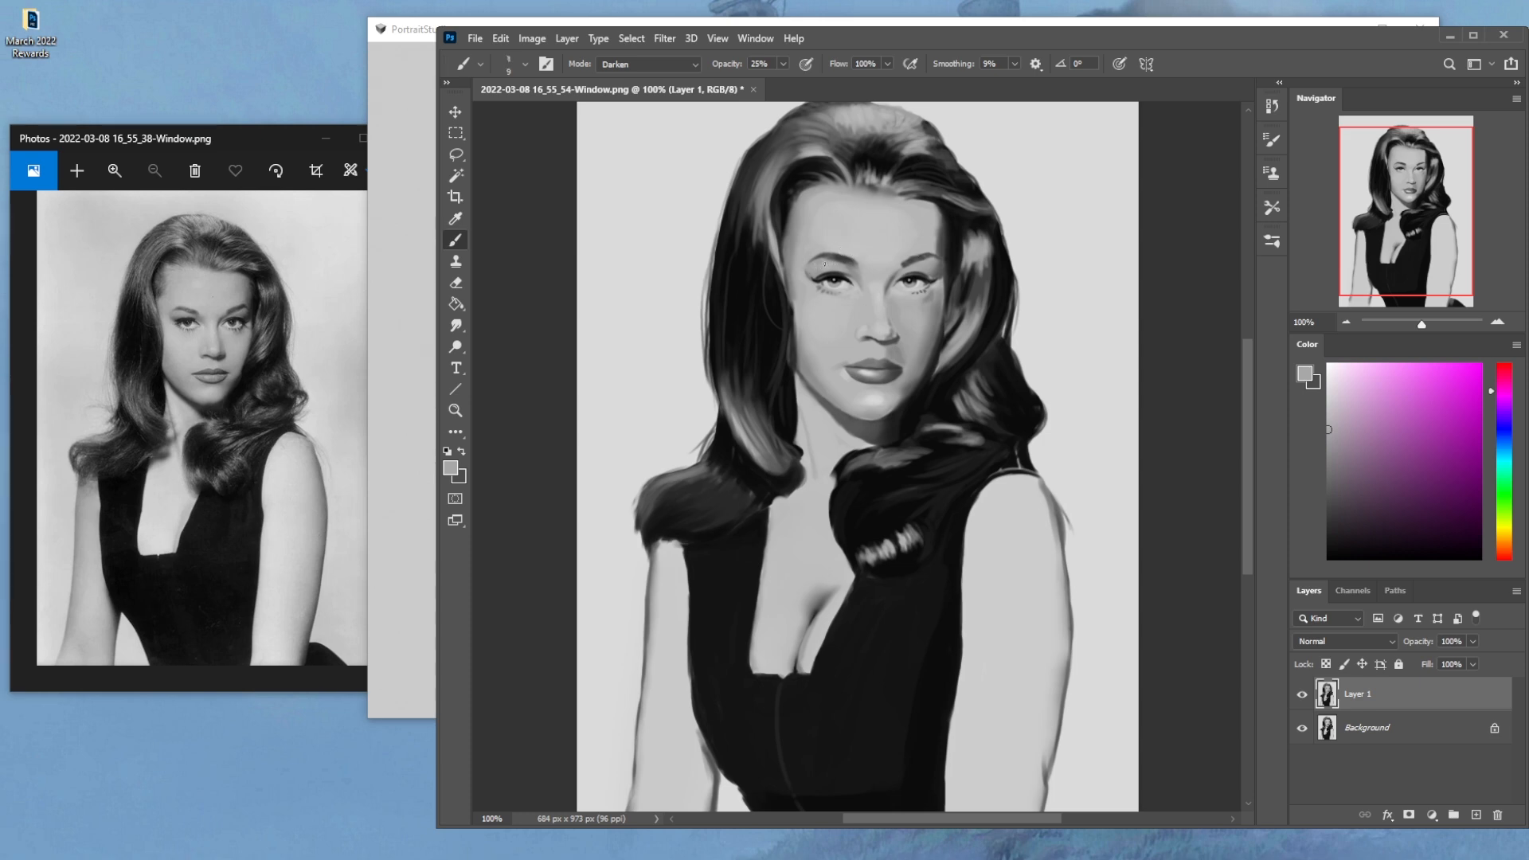
# Set the brush to 15 px in Darken mode and sample tones between the left-hand eye and the nose
pyautogui.click(686, 62)
pyautogui.click(675, 80)
pyautogui.press(']')
pyautogui.click(677, 65)
pyautogui.click(648, 132)
pyautogui.keyDown('alt'); pyautogui.click(854, 309); pyautogui.keyUp('alt')
pyautogui.keyDown('alt'); pyautogui.click(861, 313); pyautogui.keyUp('alt')
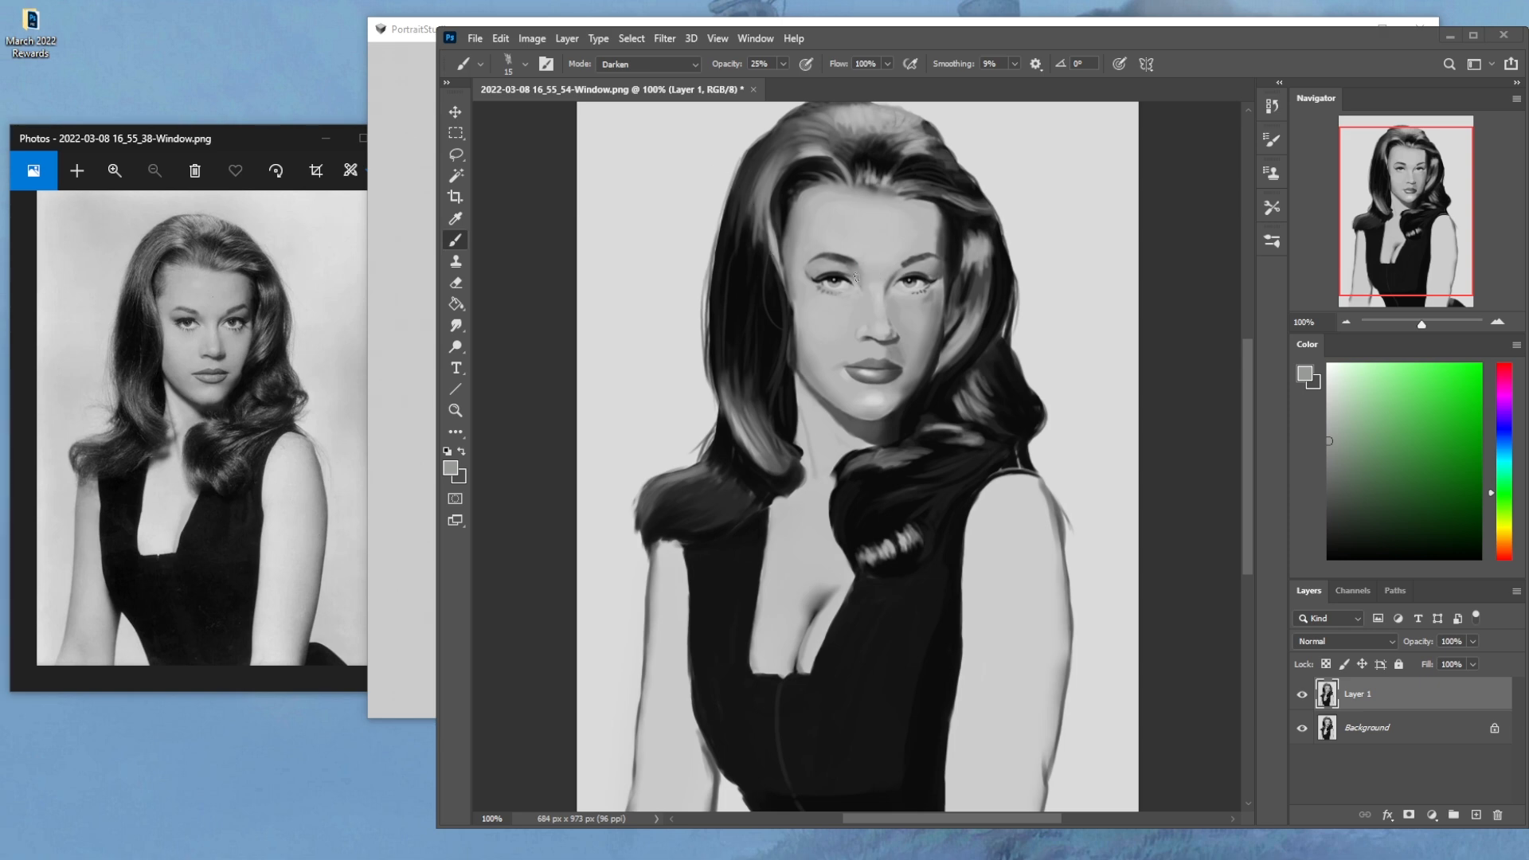
pyautogui.keyDown('alt'); pyautogui.click(849, 303); pyautogui.keyUp('alt')
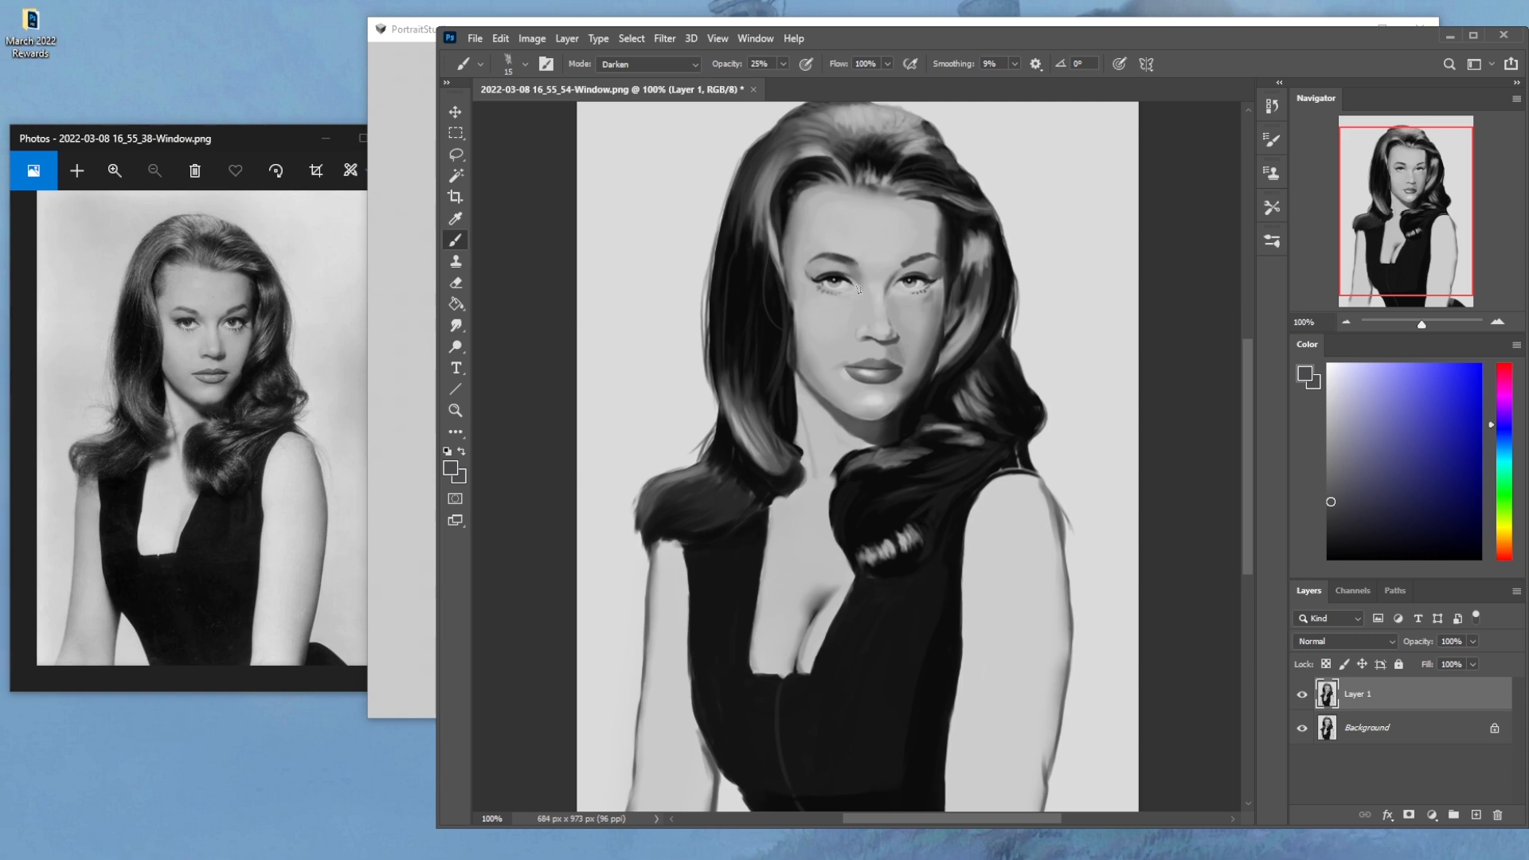
# Undo the last stroke, shade beneath the left-hand eye with a 10 px brush, and sample the tone at its inner corner
pyautogui.press('[')
pyautogui.press('[')
pyautogui.press('[')
pyautogui.hotkey('ctrl', 'z')
pyautogui.moveTo(819, 289); pyautogui.dragTo(833, 292)
pyautogui.keyDown('alt'); pyautogui.click(849, 272); pyautogui.keyUp('alt')
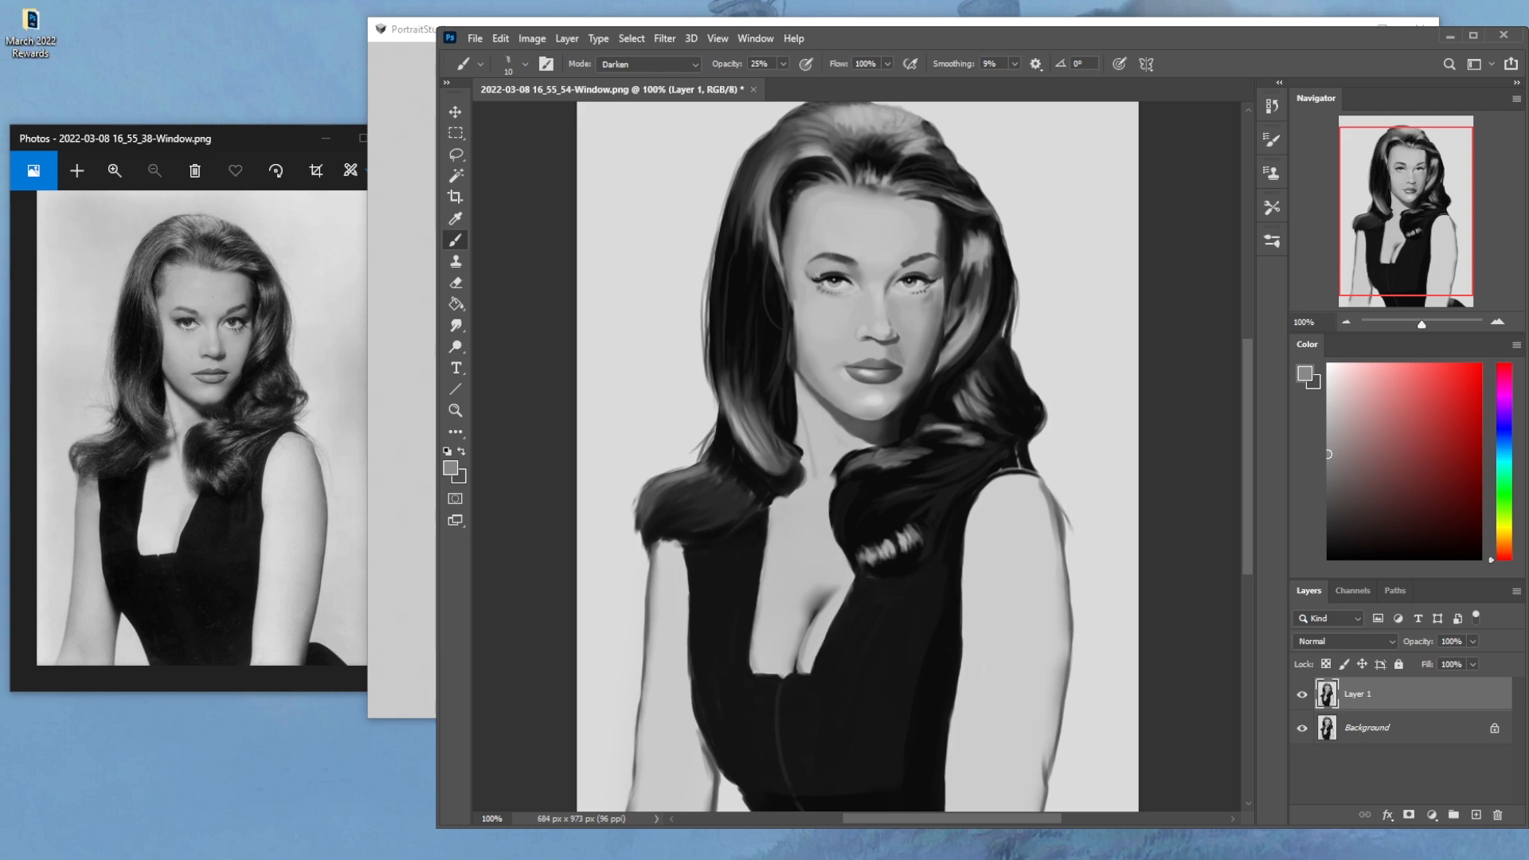
# Sample the tones around the left-hand eye with the canvas temporarily rotated clockwise, and restore the upright view
pyautogui.press('r')
pyautogui.moveTo(903, 338); pyautogui.dragTo(900, 379)
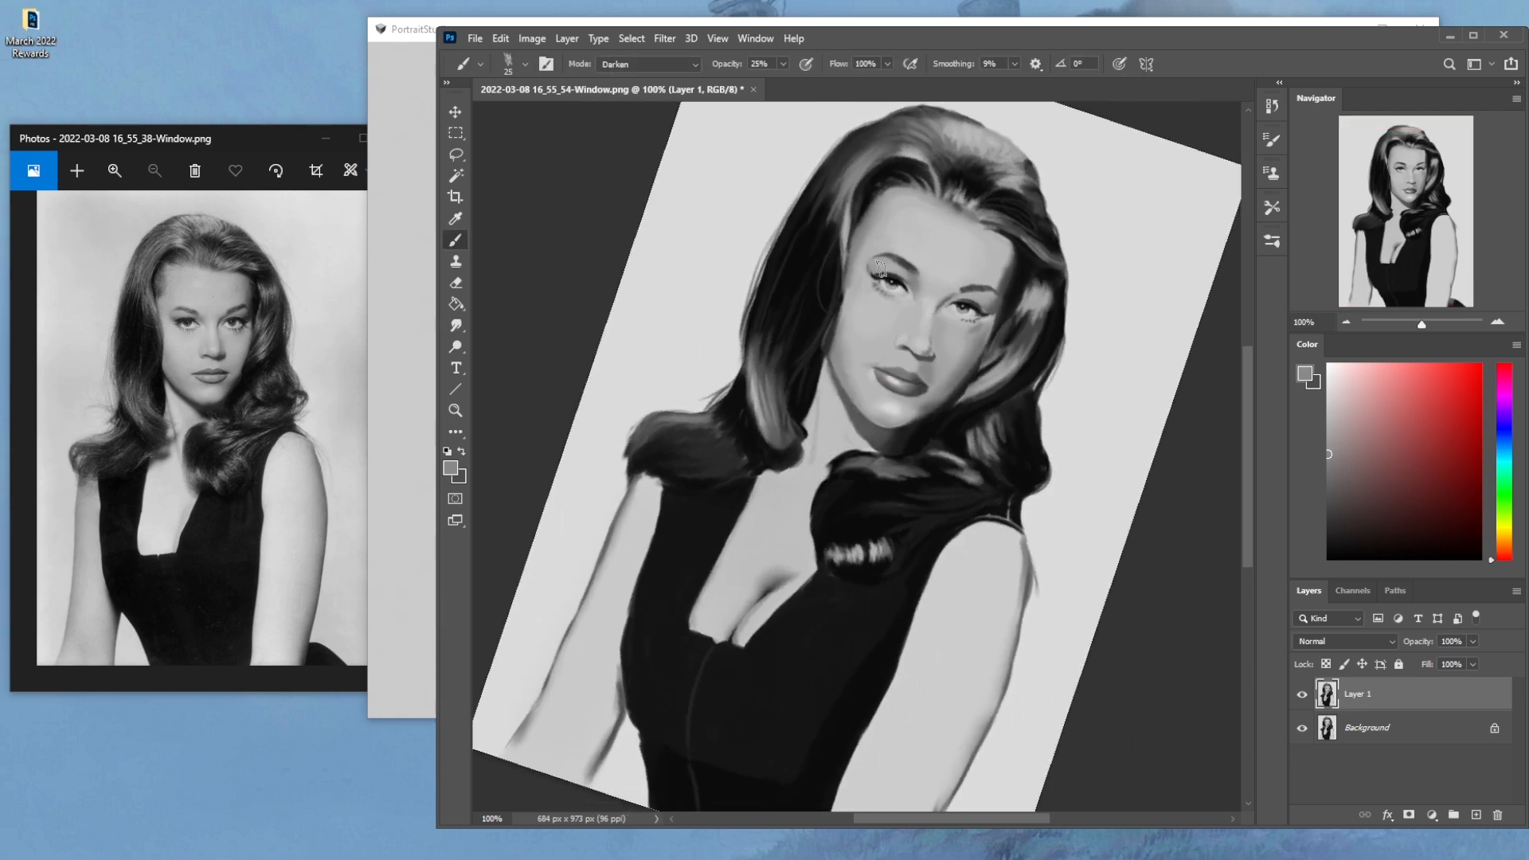
pyautogui.keyDown('alt'); pyautogui.click(876, 314); pyautogui.keyUp('alt')
pyautogui.press('Escape')
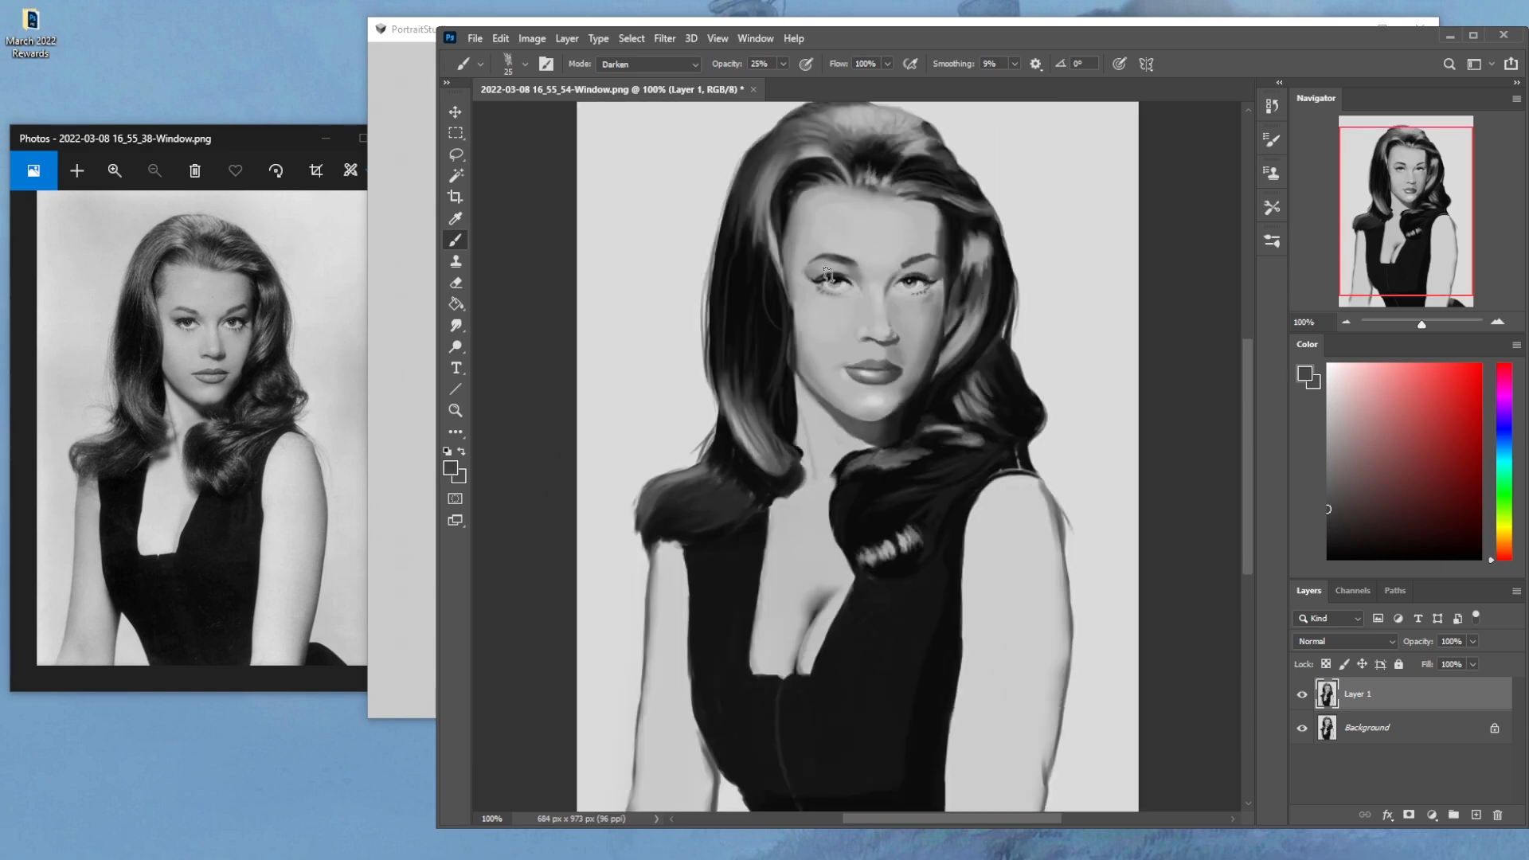
pyautogui.keyDown('alt'); pyautogui.click(820, 284); pyautogui.keyUp('alt')
# Set the brush to Normal mode at 70% opacity and 10 px, and sample the forehead skin tone
pyautogui.click(649, 64)
pyautogui.click(629, 80)
pyautogui.click(783, 64)
pyautogui.moveTo(783, 82); pyautogui.dragTo(817, 83)
pyautogui.click(539, 188)
pyautogui.press('[')
pyautogui.press('[')
pyautogui.keyDown('alt'); pyautogui.click(806, 218); pyautogui.keyUp('alt')
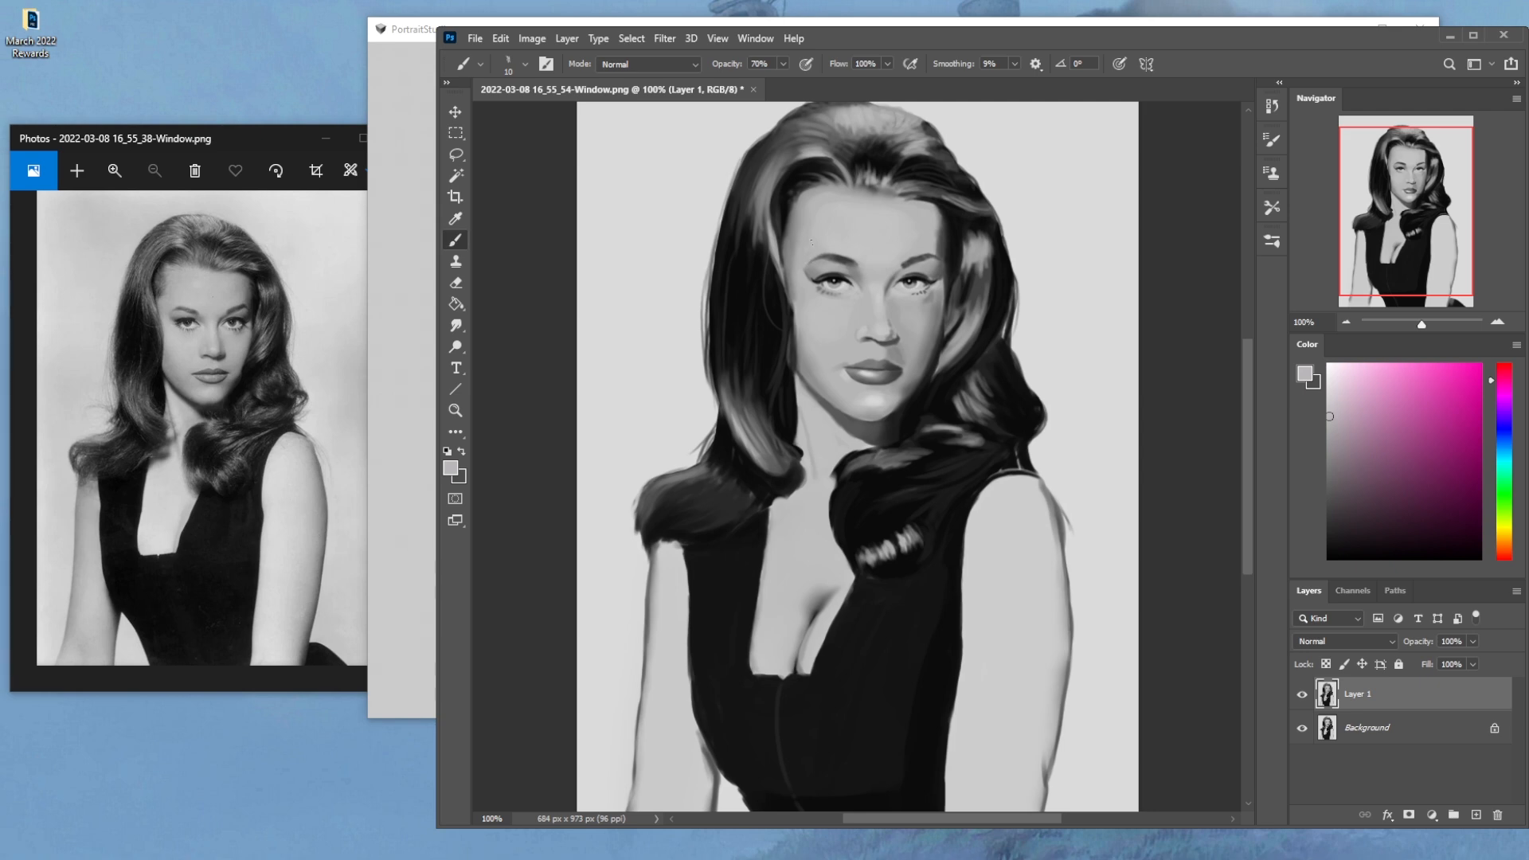
# Switch the brush to Lighten mode and sample tones below the left-hand eye and around its inner brow
pyautogui.click(649, 64)
pyautogui.click(630, 223)
pyautogui.keyDown('alt'); pyautogui.click(829, 294); pyautogui.keyUp('alt')
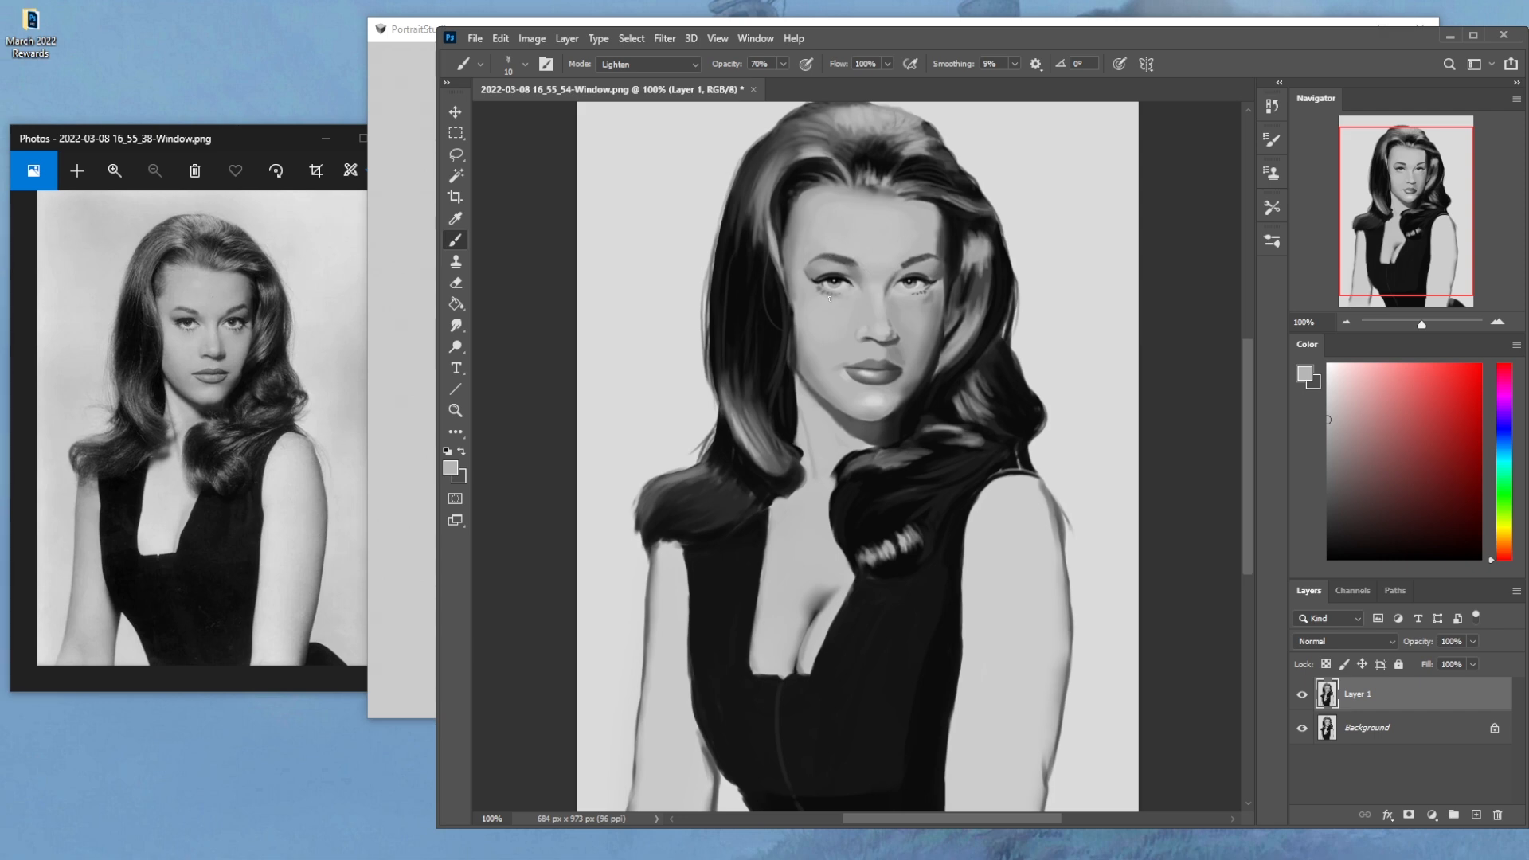
pyautogui.keyDown('alt'); pyautogui.click(858, 276); pyautogui.keyUp('alt')
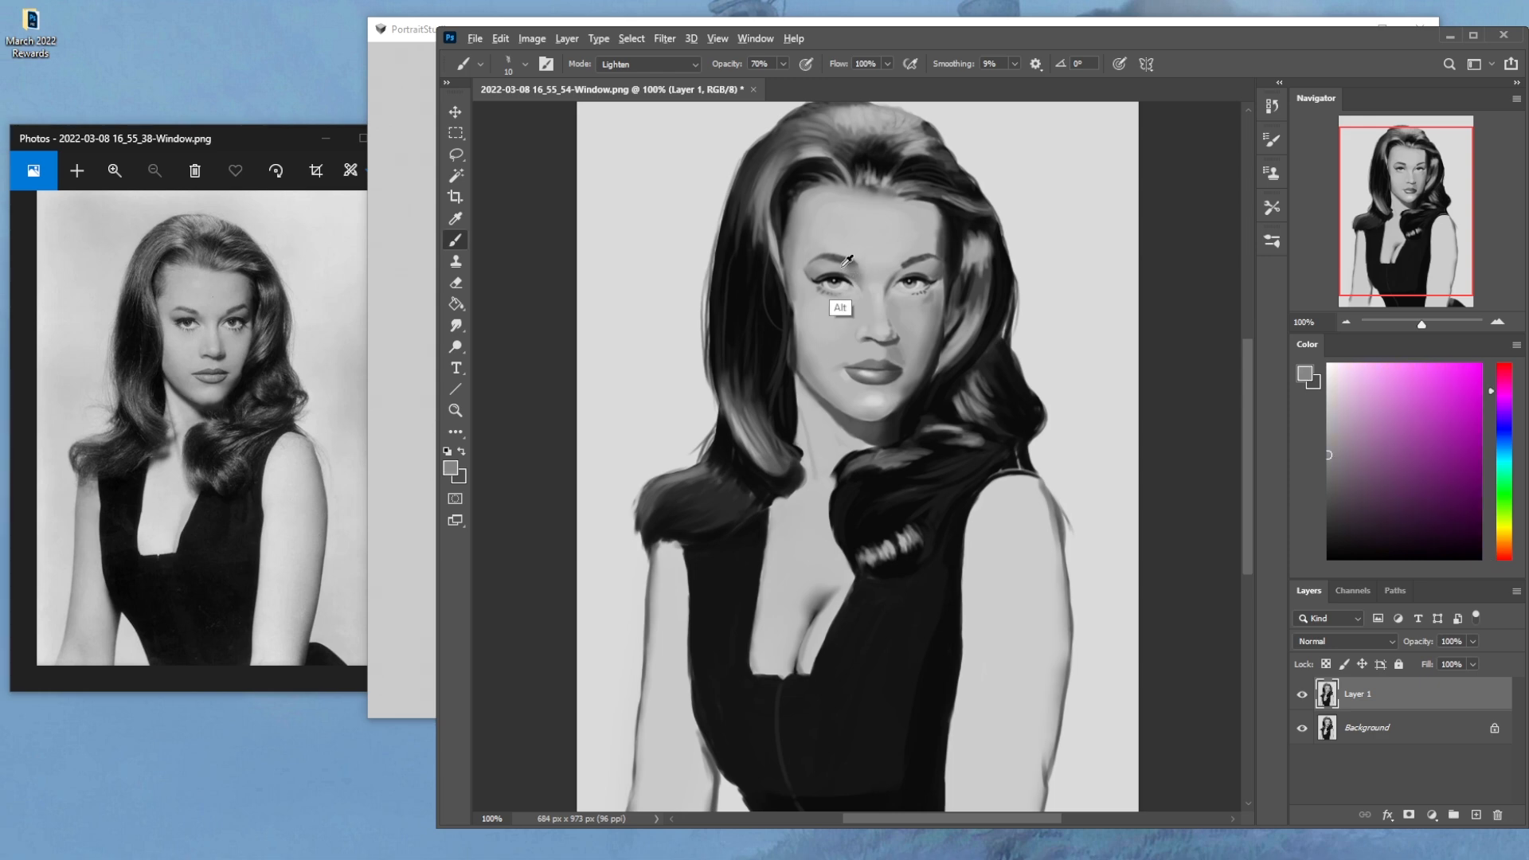
pyautogui.keyDown('alt'); pyautogui.click(839, 269); pyautogui.keyUp('alt')
# Switch the brush to Darken mode and sample shading tones from the cheek and beneath the left-hand eye
pyautogui.click(668, 69)
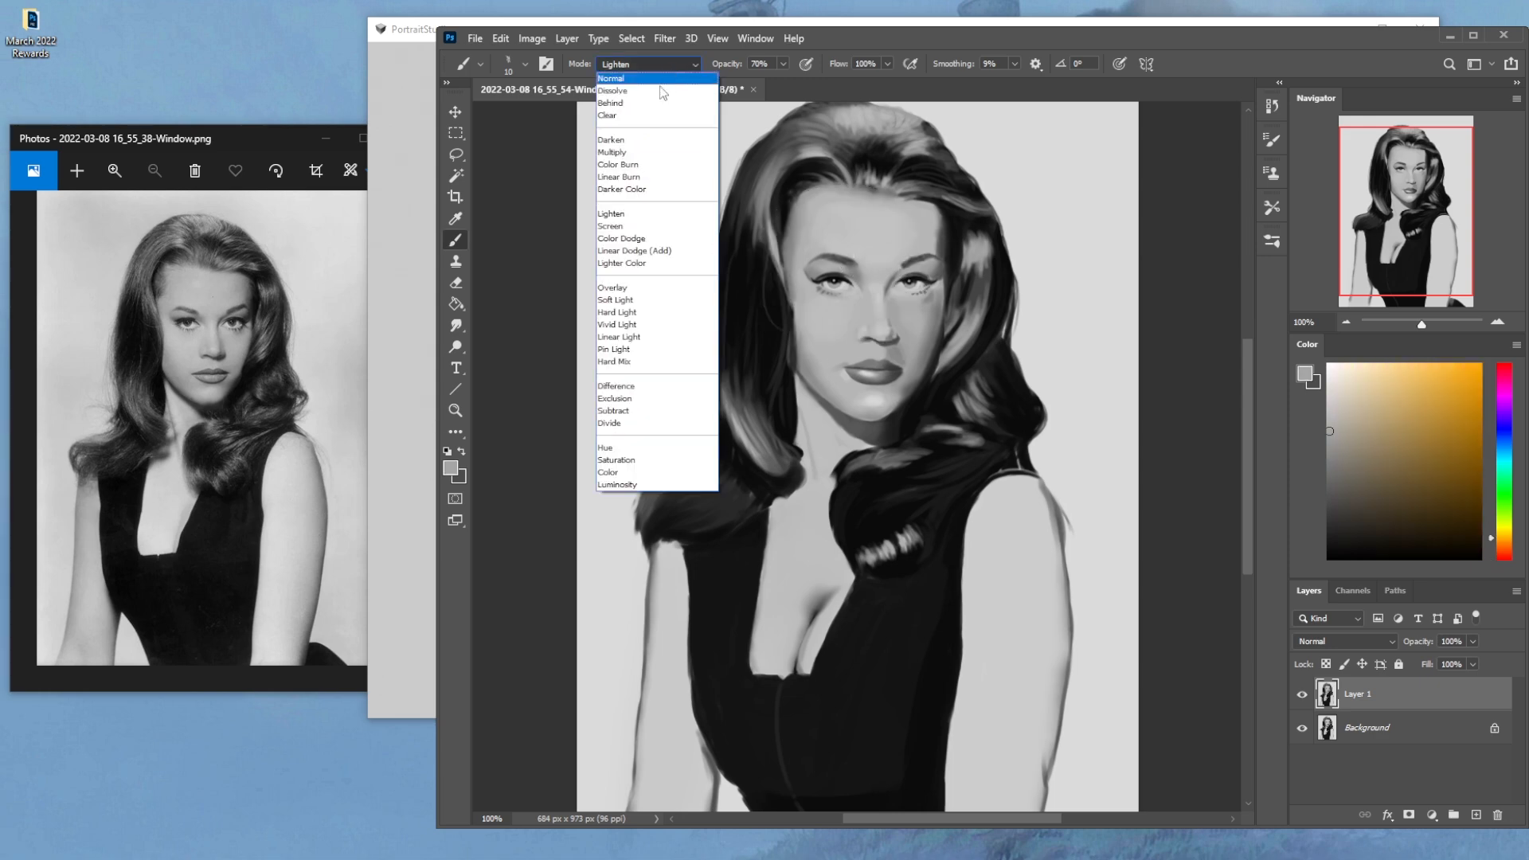
pyautogui.click(649, 140)
pyautogui.keyDown('alt'); pyautogui.click(840, 305); pyautogui.keyUp('alt')
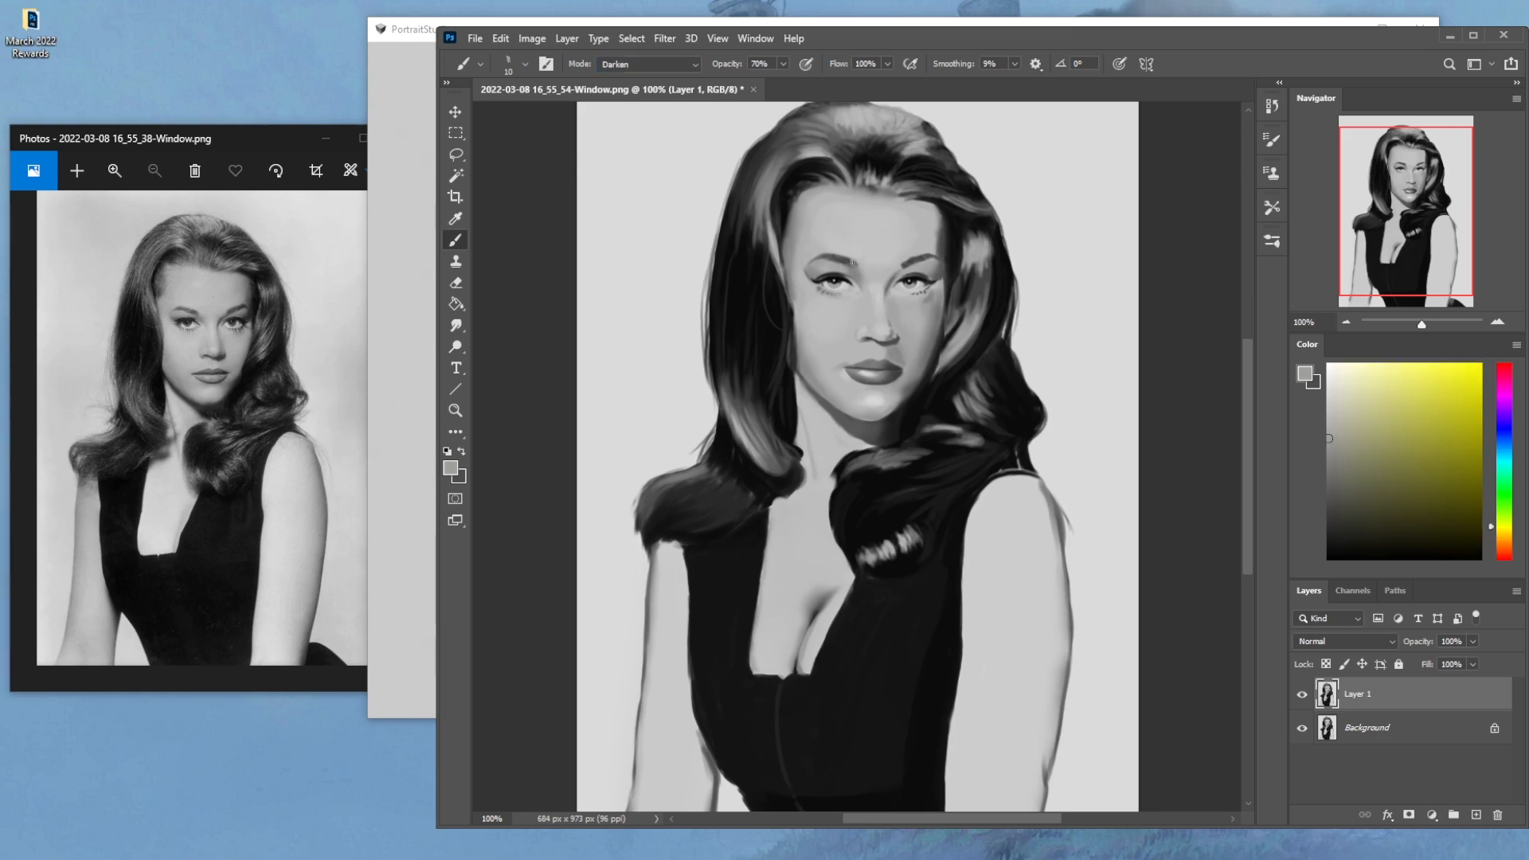
pyautogui.keyDown('alt'); pyautogui.click(829, 293); pyautogui.keyUp('alt')
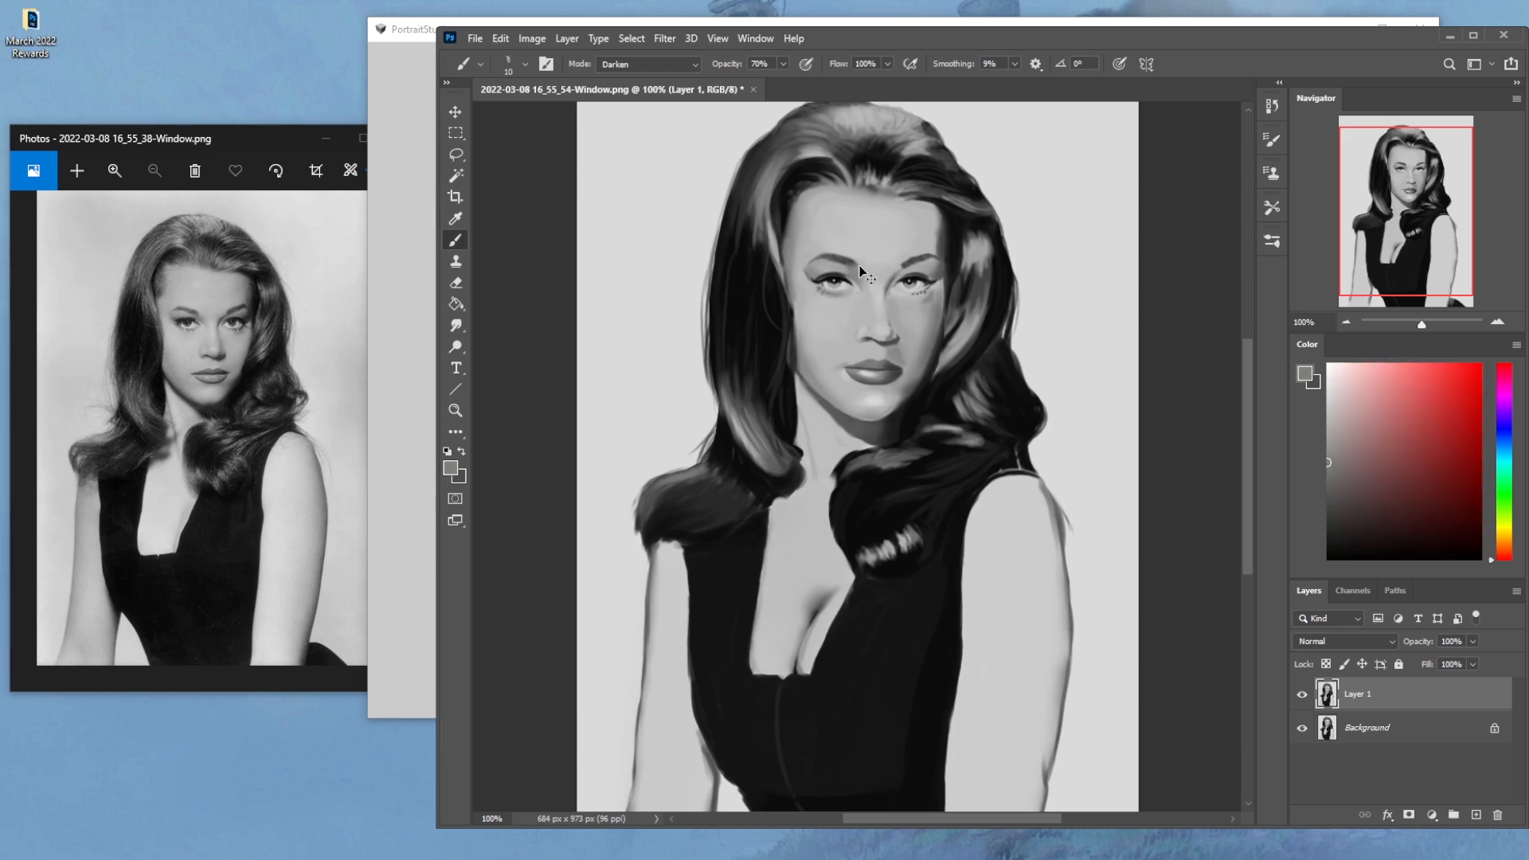
# Return the brush to Normal mode, adjust its opacity, and sample cheek tones beside the nose for blending
pyautogui.click(677, 65)
pyautogui.click(677, 79)
pyautogui.click(782, 66)
pyautogui.click(793, 84)
pyautogui.click(700, 147)
pyautogui.keyDown('alt'); pyautogui.click(851, 309); pyautogui.keyUp('alt')
pyautogui.keyDown('alt'); pyautogui.click(849, 301); pyautogui.keyUp('alt')
pyautogui.keyDown('alt'); pyautogui.click(769, 160); pyautogui.keyUp('alt')
pyautogui.keyDown('alt'); pyautogui.click(844, 314); pyautogui.keyUp('alt')
pyautogui.keyDown('alt'); pyautogui.click(842, 319); pyautogui.keyUp('alt')
# Set the brush to Darken at 37% opacity, sample the right-hand brow tone, and check the planar head model in PortraitStudio
pyautogui.click(654, 63)
pyautogui.click(637, 131)
pyautogui.click(783, 63)
pyautogui.click(749, 82)
pyautogui.keyDown('alt'); pyautogui.click(907, 263); pyautogui.keyUp('alt')
pyautogui.click(405, 35)
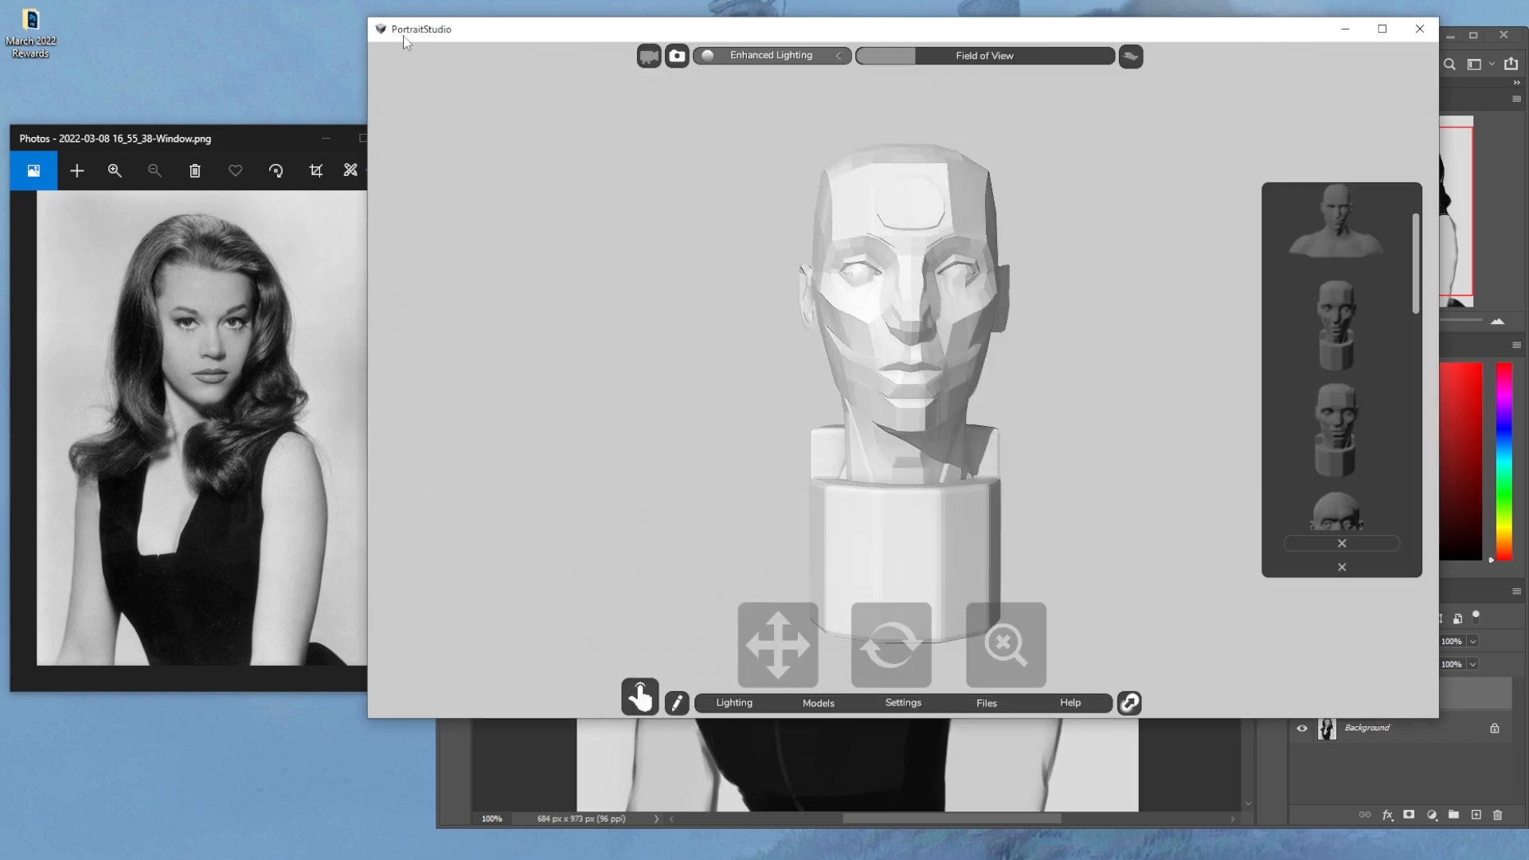
pyautogui.click(1194, 769)
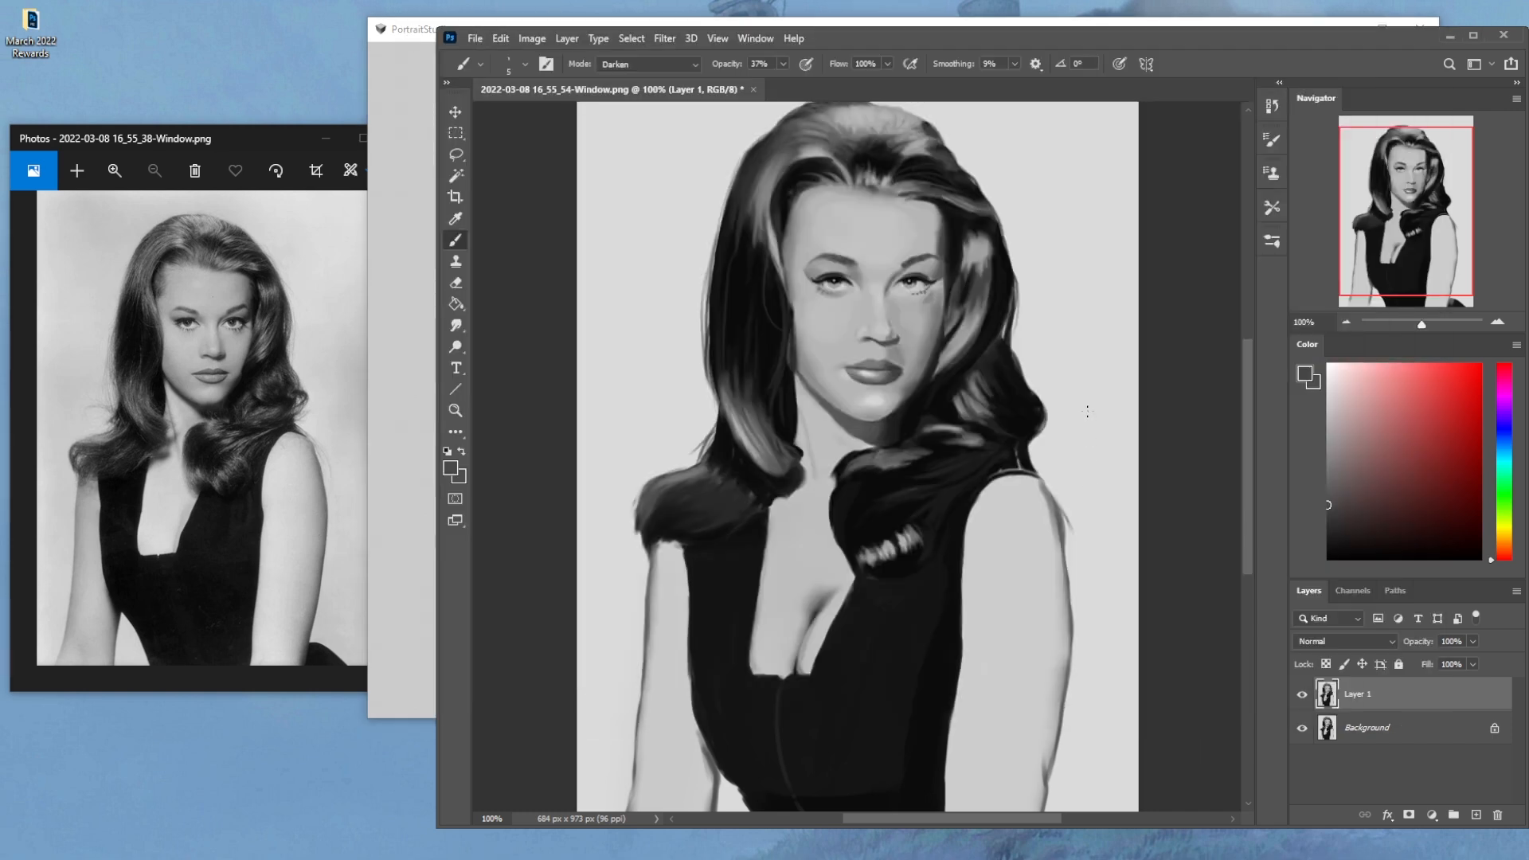
# Sample tones from the right-hand eye's inner corner and the skin beneath it, and enlarge the brush to 15 px
pyautogui.keyDown('alt'); pyautogui.click(899, 278); pyautogui.keyUp('alt')
pyautogui.moveTo(784, 65); pyautogui.dragTo(797, 79)
pyautogui.click(684, 62)
pyautogui.press('Escape')
pyautogui.keyDown('alt'); pyautogui.click(924, 290); pyautogui.keyUp('alt')
pyautogui.keyDown('alt'); pyautogui.click(924, 300); pyautogui.keyUp('alt')
pyautogui.press(']')
# Soften the area beneath the right-hand eye with the brush in Normal mode at 66% opacity
pyautogui.click(680, 63)
pyautogui.click(676, 76)
pyautogui.click(795, 83)
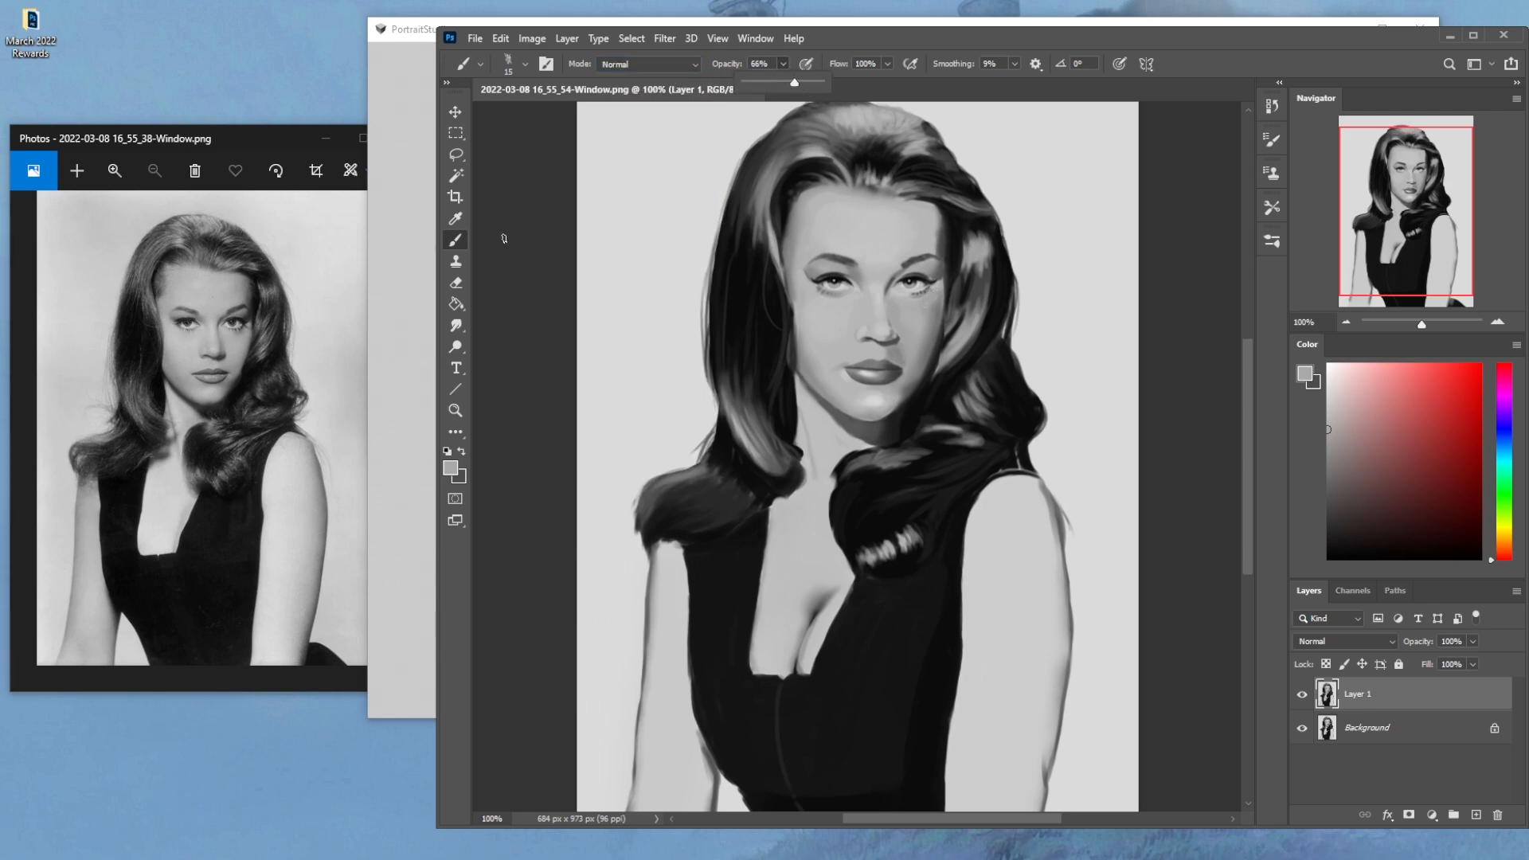
pyautogui.moveTo(918, 301); pyautogui.dragTo(934, 297)
# Refine the facial shading with the brush in Lighten and Darken modes, and return it to Normal mode
pyautogui.click(679, 64)
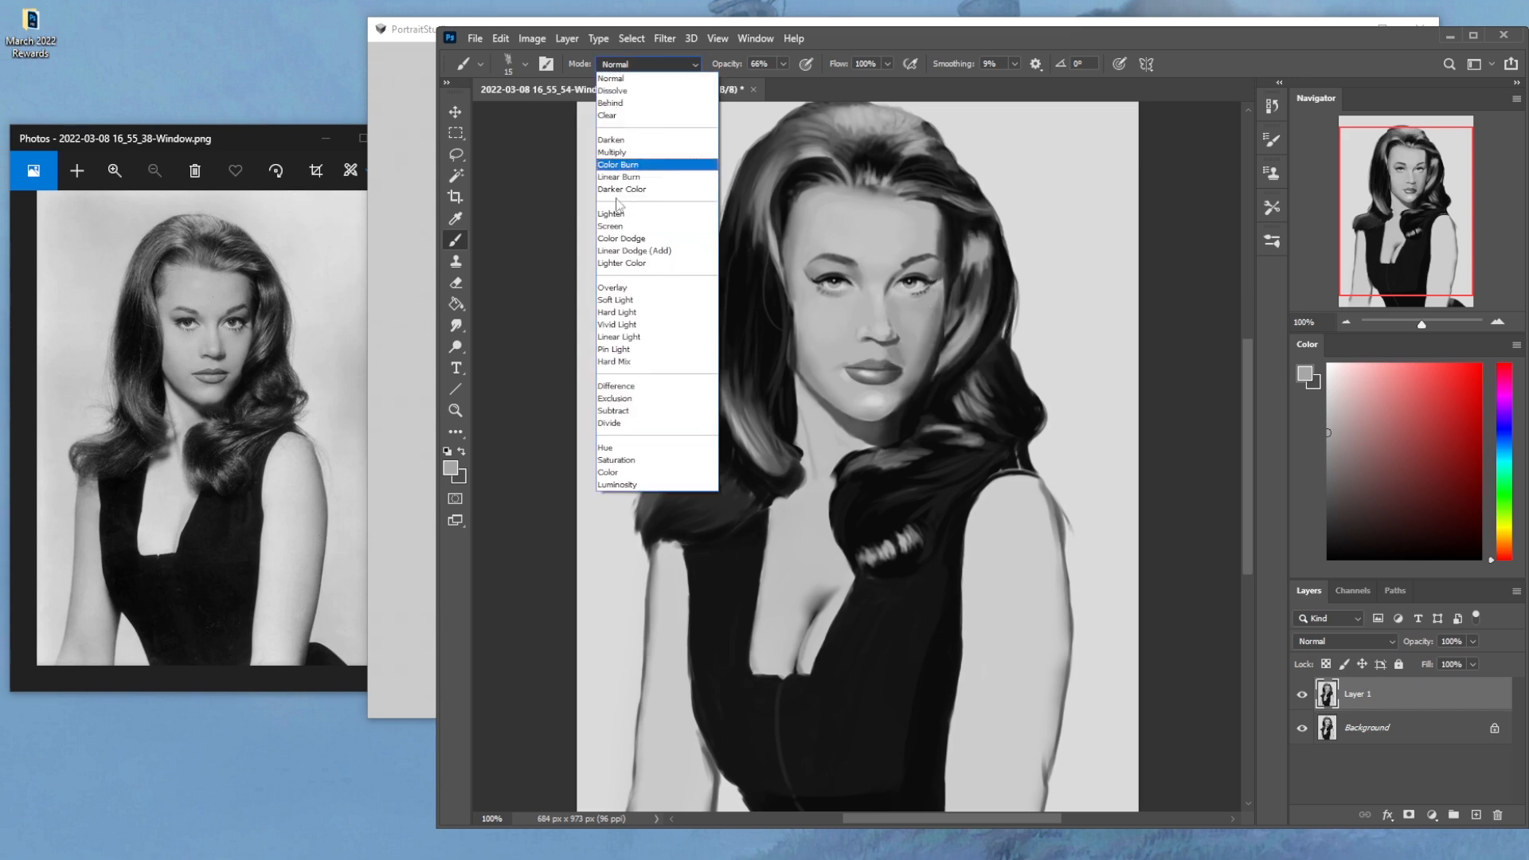
pyautogui.click(628, 218)
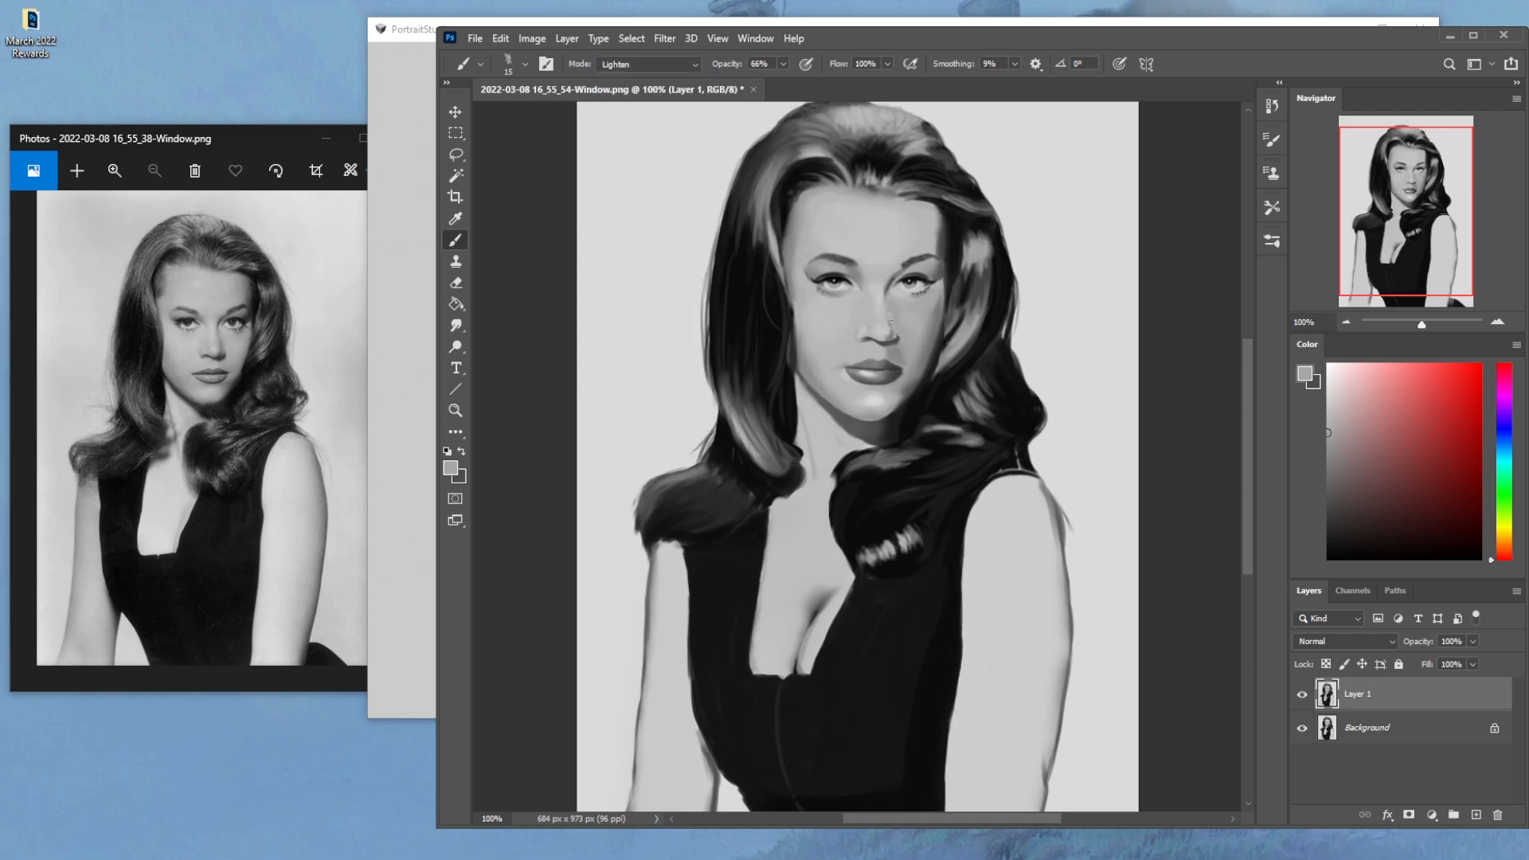
pyautogui.click(640, 65)
pyautogui.click(633, 140)
pyautogui.click(693, 63)
pyautogui.click(637, 71)
# Reduce the brush to 5 px and sample the tone around the lower lip and a dark hair tone
pyautogui.keyDown('alt'); pyautogui.click(894, 384); pyautogui.keyUp('alt')
pyautogui.press('[')
pyautogui.press('[')
pyautogui.press('[')
pyautogui.keyDown('alt'); pyautogui.click(961, 258); pyautogui.keyUp('alt')
# Paint dark accents under the nose and at the nostril in Darken mode at 78% opacity
pyautogui.click(784, 64)
pyautogui.click(792, 81)
pyautogui.click(667, 64)
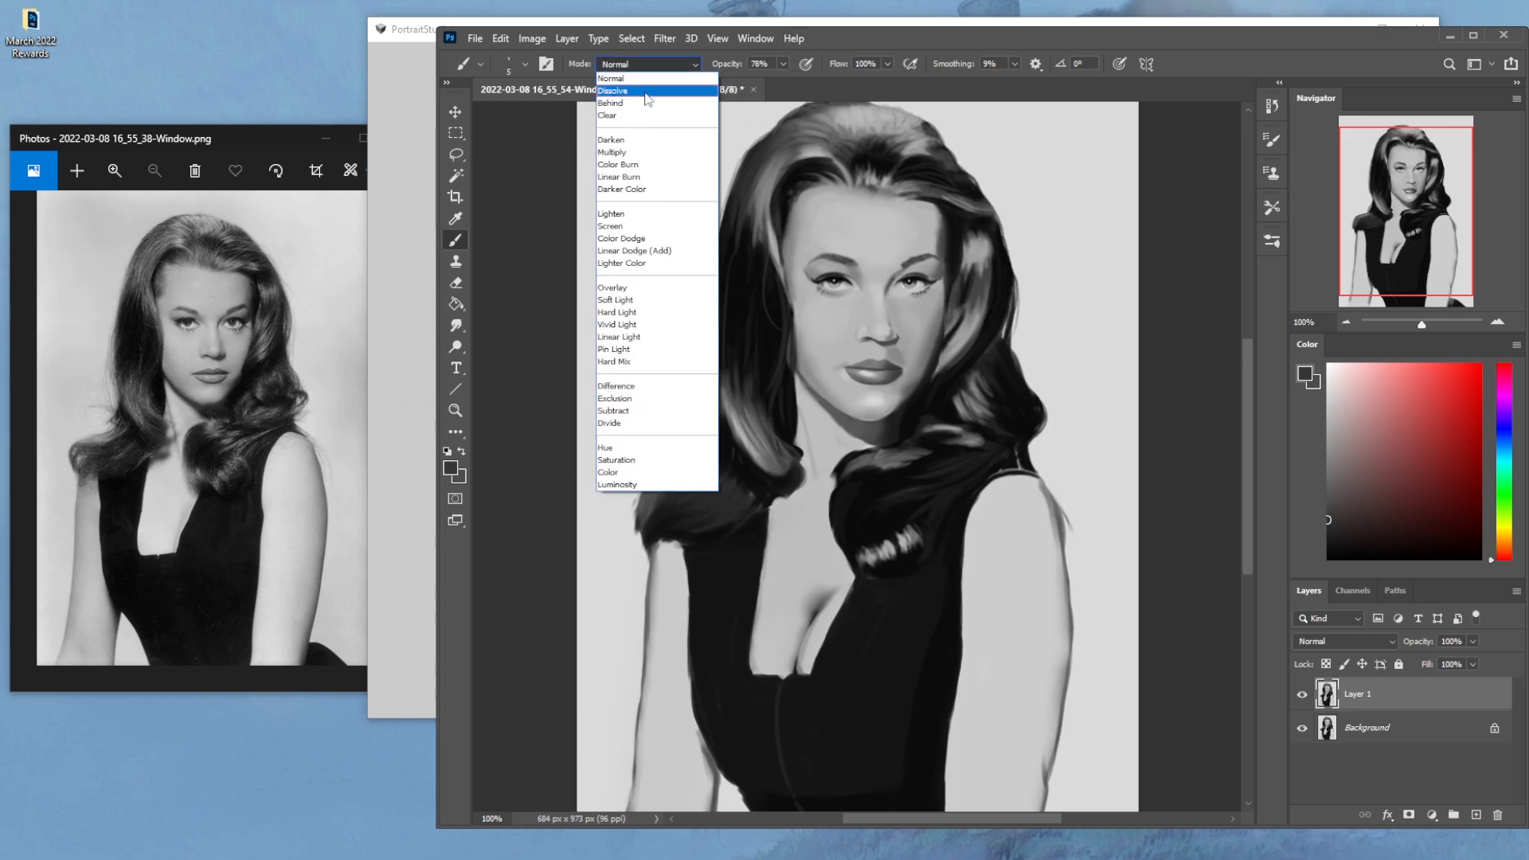
pyautogui.click(634, 142)
pyautogui.moveTo(895, 338); pyautogui.dragTo(885, 358)
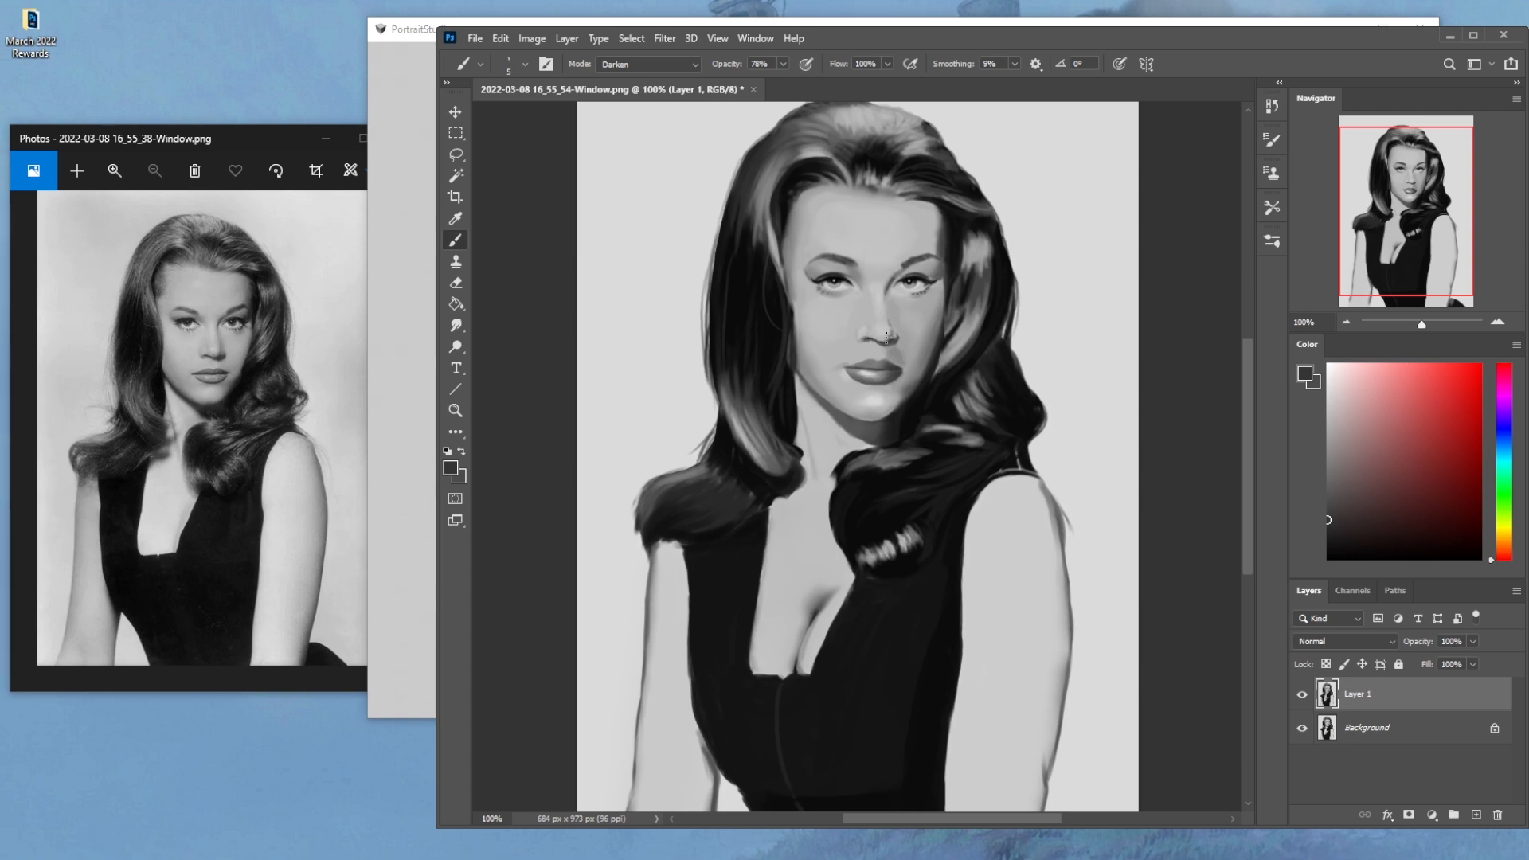
pyautogui.moveTo(880, 340); pyautogui.dragTo(882, 344)
# Switch the brush to Normal mode and sample light and dark tones around the nose tip and nostril
pyautogui.keyDown('alt'); pyautogui.click(877, 339); pyautogui.keyUp('alt')
pyautogui.click(677, 64)
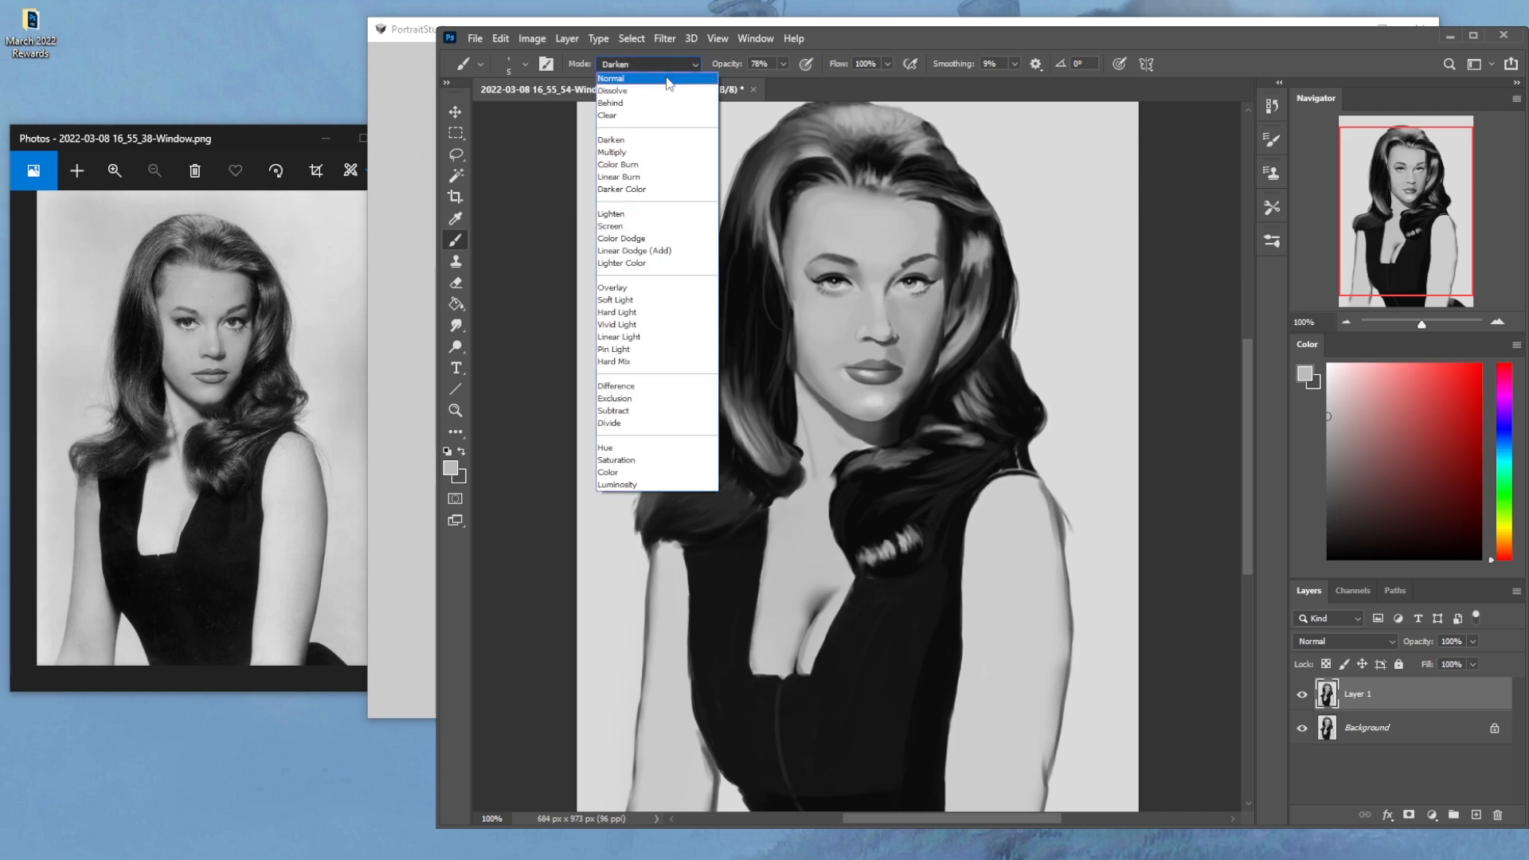
pyautogui.click(653, 80)
pyautogui.keyDown('alt'); pyautogui.click(879, 335); pyautogui.keyUp('alt')
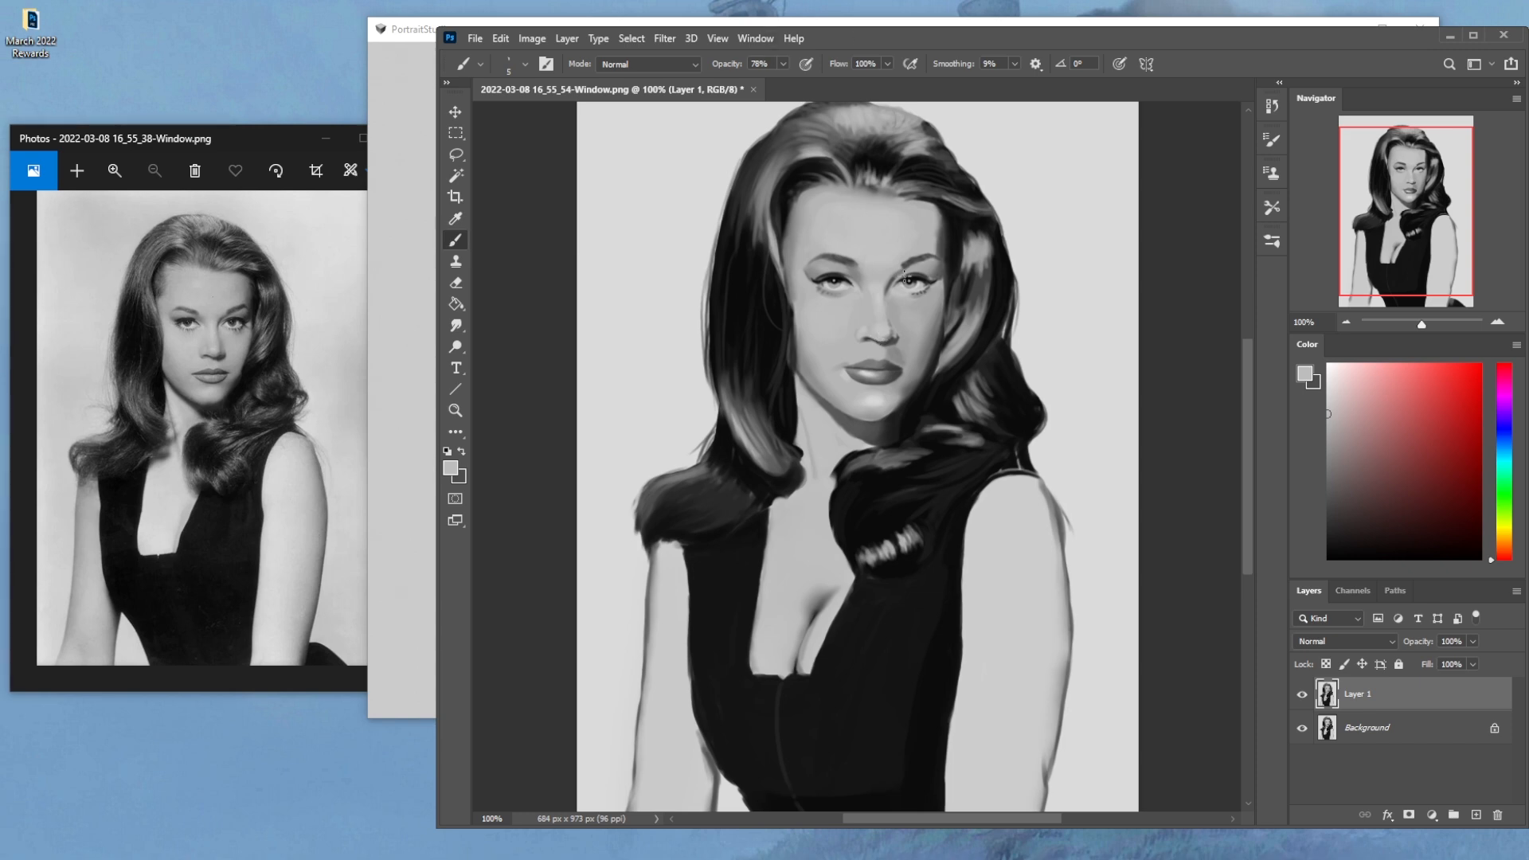
pyautogui.keyDown('alt'); pyautogui.click(901, 335); pyautogui.keyUp('alt')
# Shade the nose in Darken mode with a 10 px brush at 30% opacity, using a dark tone sampled at the nostril
pyautogui.click(649, 64)
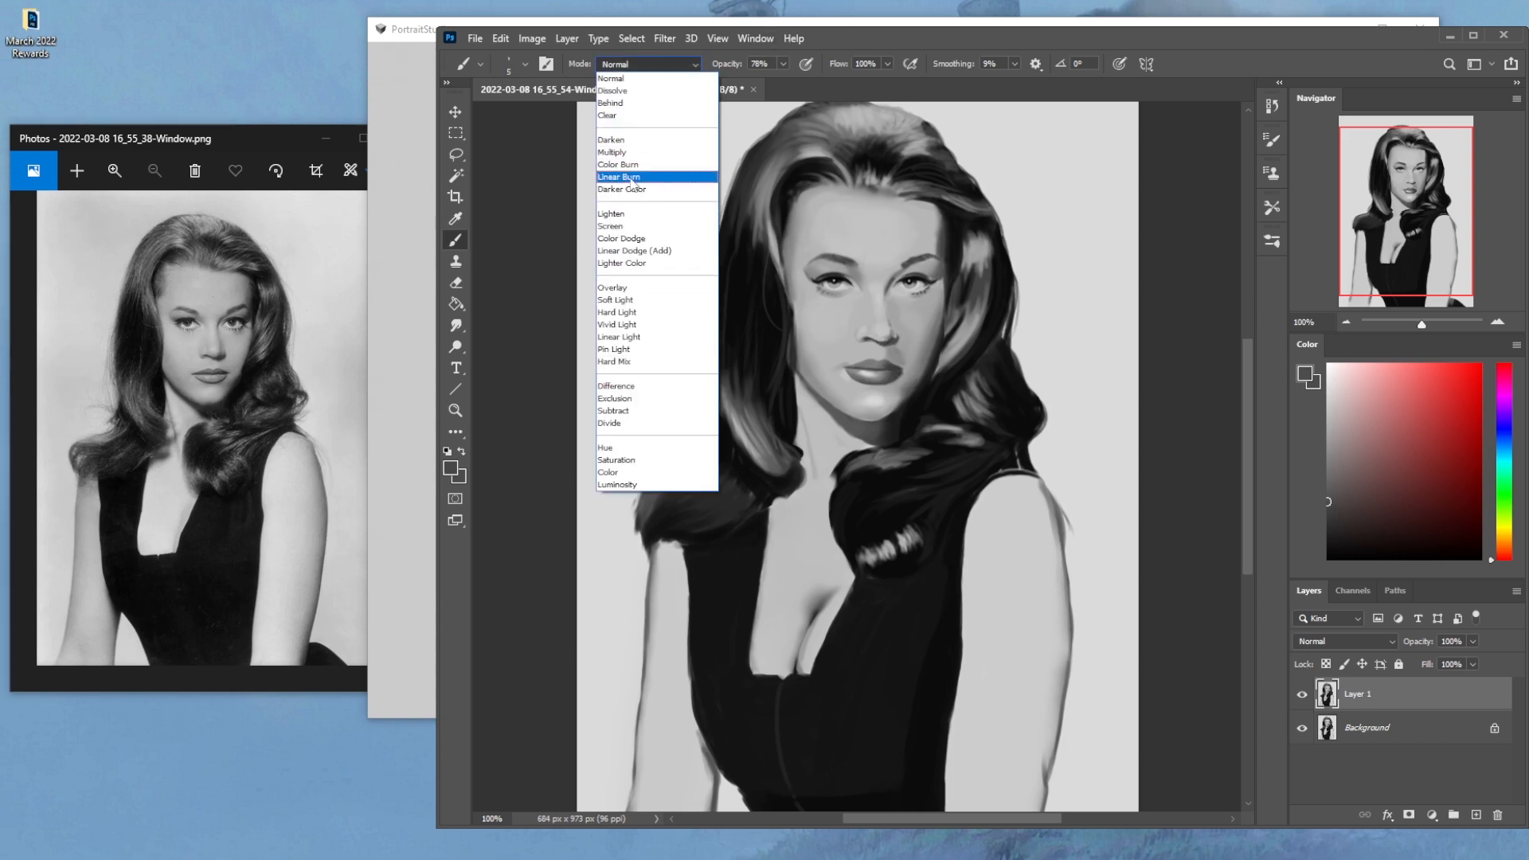
pyautogui.click(637, 216)
pyautogui.click(649, 64)
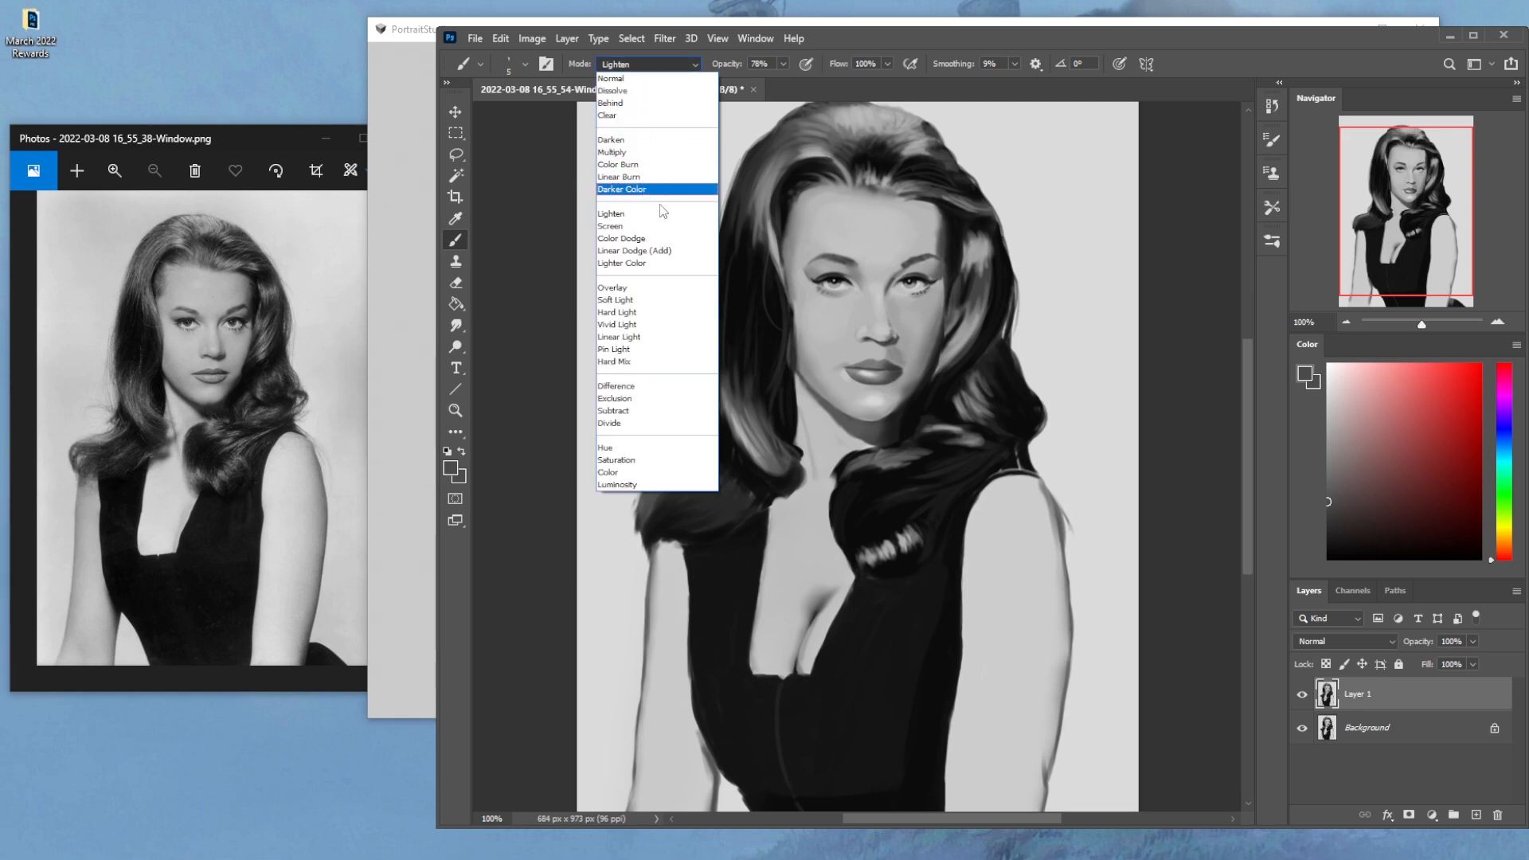
pyautogui.click(649, 150)
pyautogui.keyDown('alt'); pyautogui.click(894, 341); pyautogui.keyUp('alt')
pyautogui.press(']')
pyautogui.press(']')
pyautogui.click(784, 64)
pyautogui.moveTo(786, 82); pyautogui.dragTo(763, 82)
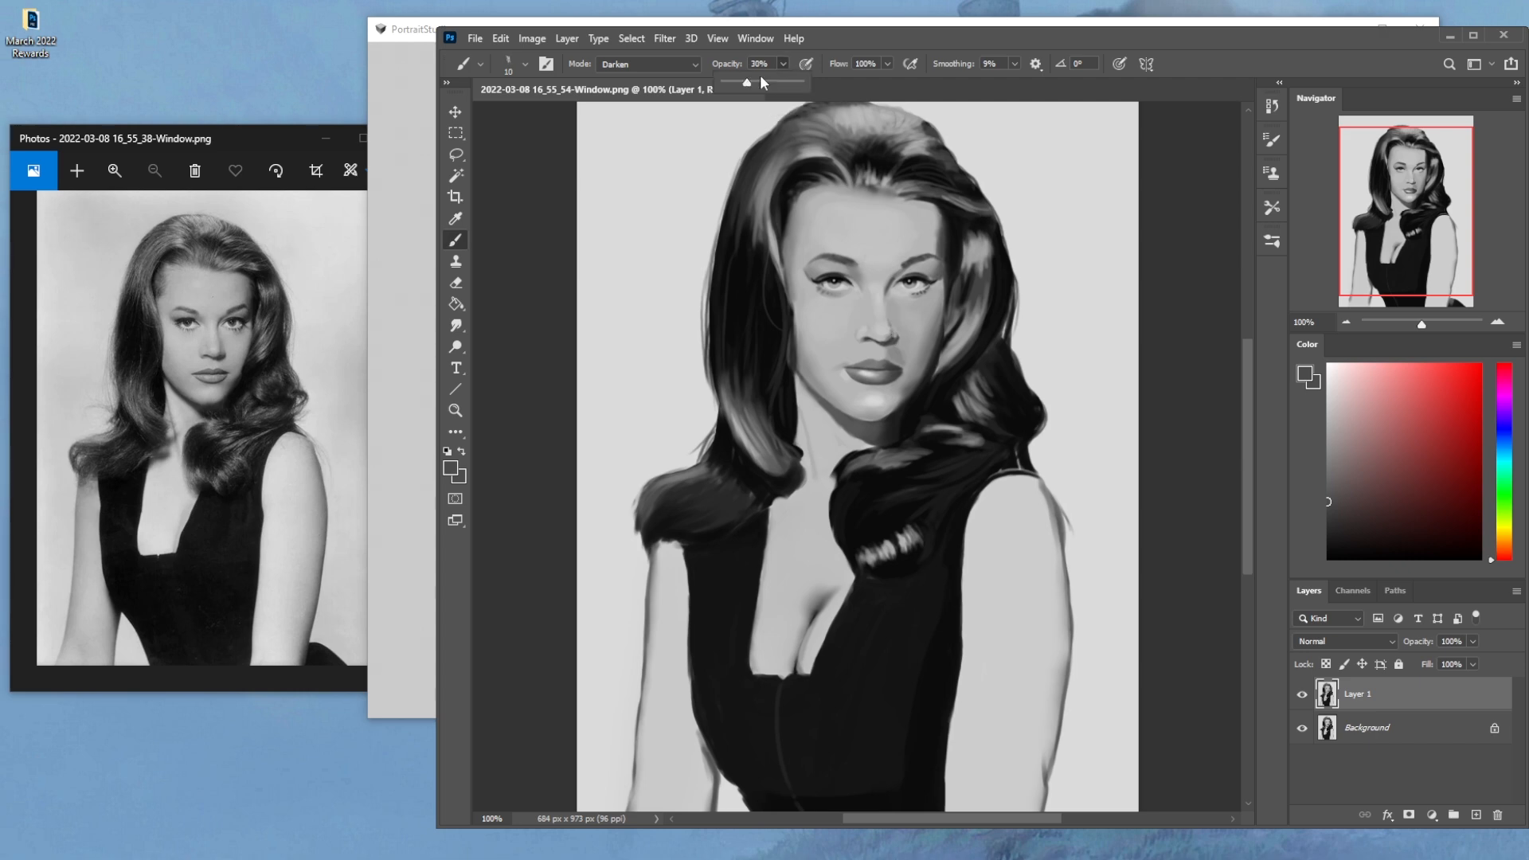
pyautogui.click(895, 341)
pyautogui.moveTo(886, 308); pyautogui.dragTo(892, 323)
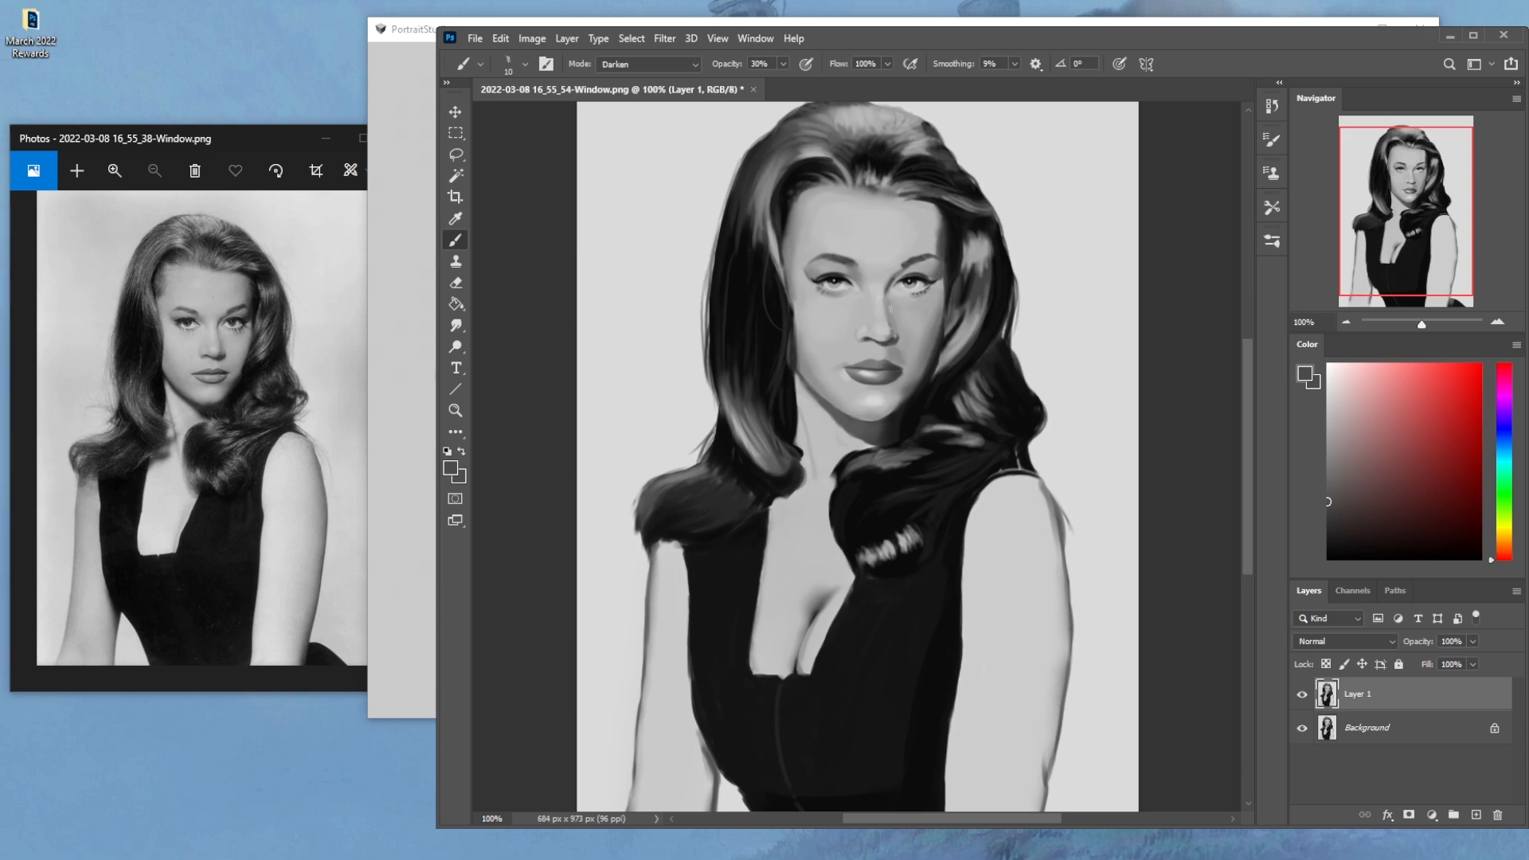
# Switch the brush to Normal mode, adjust its opacity and sample tones along the nose and nostril
pyautogui.keyDown('alt'); pyautogui.click(883, 312); pyautogui.keyUp('alt')
pyautogui.click(690, 68)
pyautogui.click(680, 78)
pyautogui.click(785, 64)
pyautogui.click(795, 85)
pyautogui.click(701, 103)
pyautogui.keyDown('alt'); pyautogui.click(891, 343); pyautogui.keyUp('alt')
pyautogui.keyDown('alt'); pyautogui.click(897, 298); pyautogui.keyUp('alt')
# Set the brush opacity to 58% and darken the side of the nose in Darken mode with a tone sampled at the nostril
pyautogui.click(693, 63)
pyautogui.click(683, 80)
pyautogui.click(784, 64)
pyautogui.moveTo(791, 83); pyautogui.dragTo(800, 83)
pyautogui.keyDown('alt'); pyautogui.click(901, 318); pyautogui.keyUp('alt')
pyautogui.keyDown('alt'); pyautogui.click(897, 340); pyautogui.keyUp('alt')
pyautogui.click(669, 65)
pyautogui.click(612, 139)
pyautogui.moveTo(897, 338); pyautogui.dragTo(892, 316)
# Switch to PortraitStudio, save a region capture of the planar head model and minimize the window
pyautogui.click(422, 29)
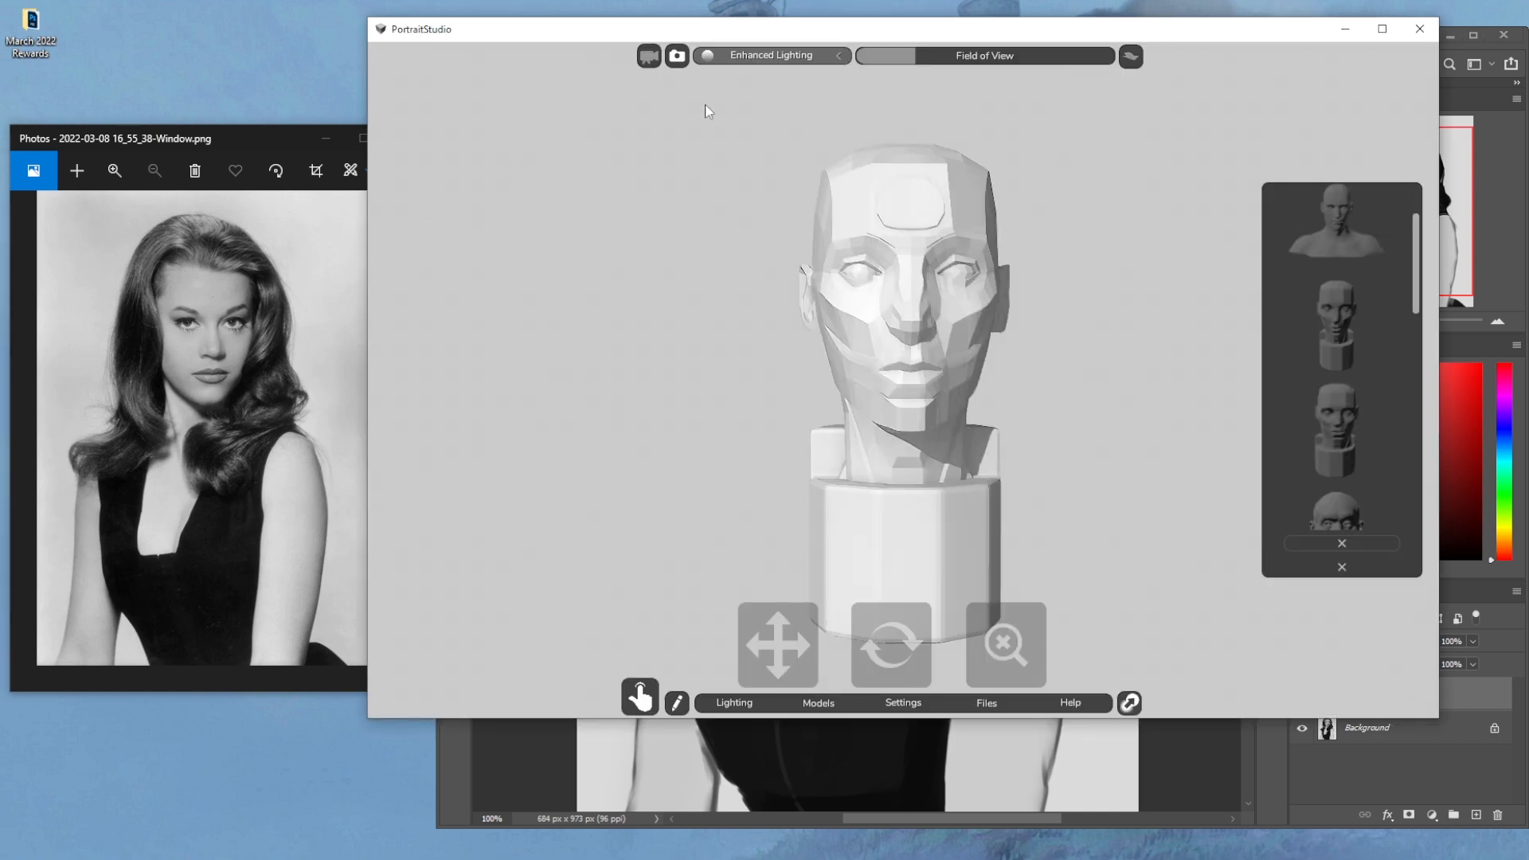
pyautogui.press('Print')
pyautogui.moveTo(695, 97); pyautogui.dragTo(1071, 698)
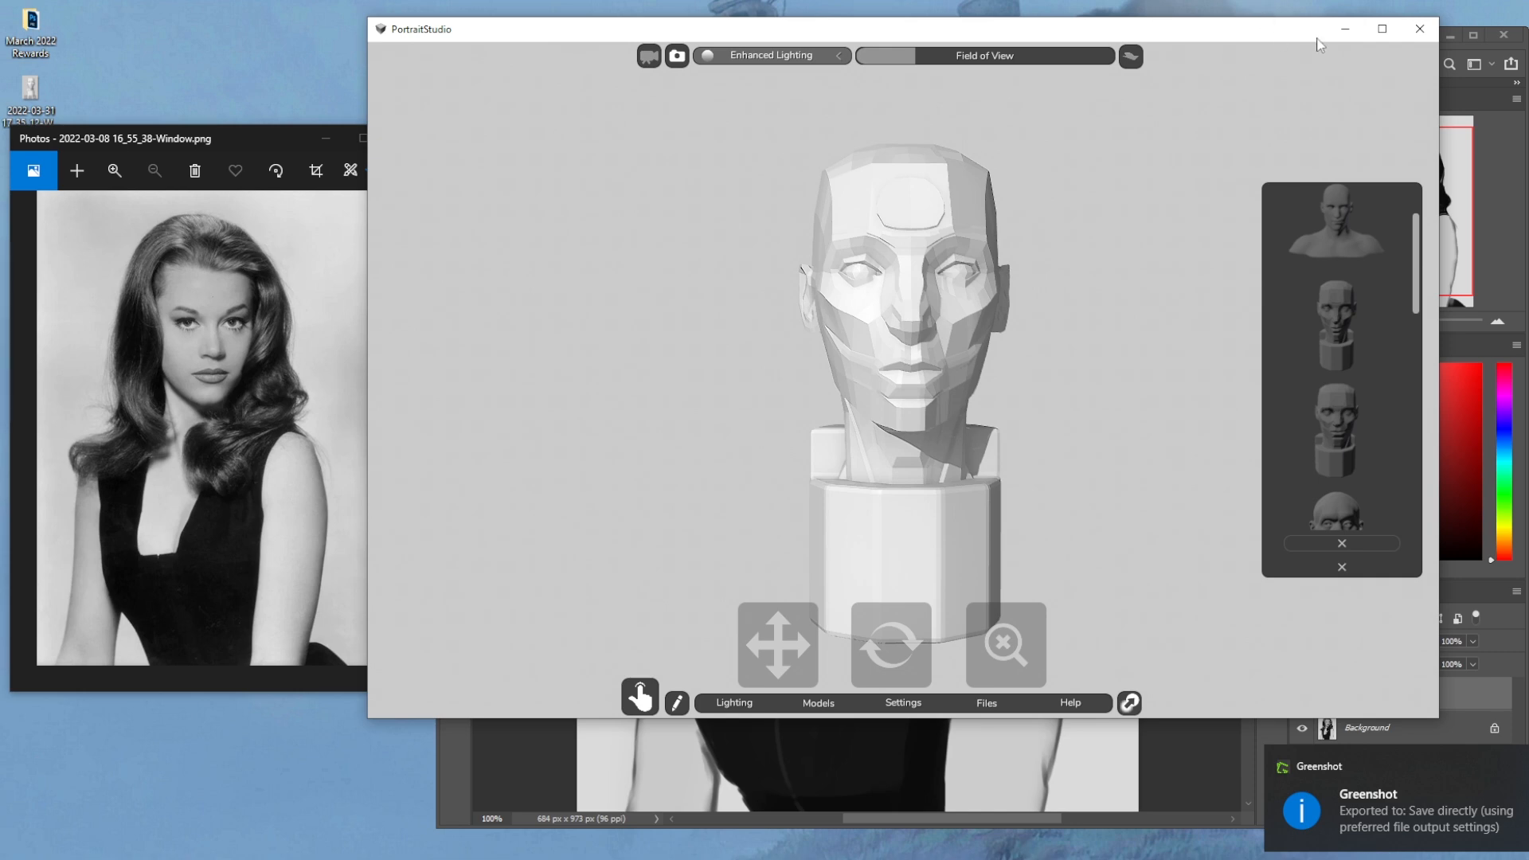
pyautogui.click(1345, 29)
# Open the saved head capture in Photos and arrange it below the portrait reference photo beside the painting
pyautogui.moveTo(180, 136)
pyautogui.mouseDown()
pyautogui.moveTo(213, 129)
pyautogui.moveTo(189, 131)
pyautogui.mouseUp()
pyautogui.click(32, 92)
pyautogui.doubleClick(32, 92)
pyautogui.moveTo(641, 704); pyautogui.dragTo(626, 685)
pyautogui.moveTo(478, 154); pyautogui.dragTo(227, 427)
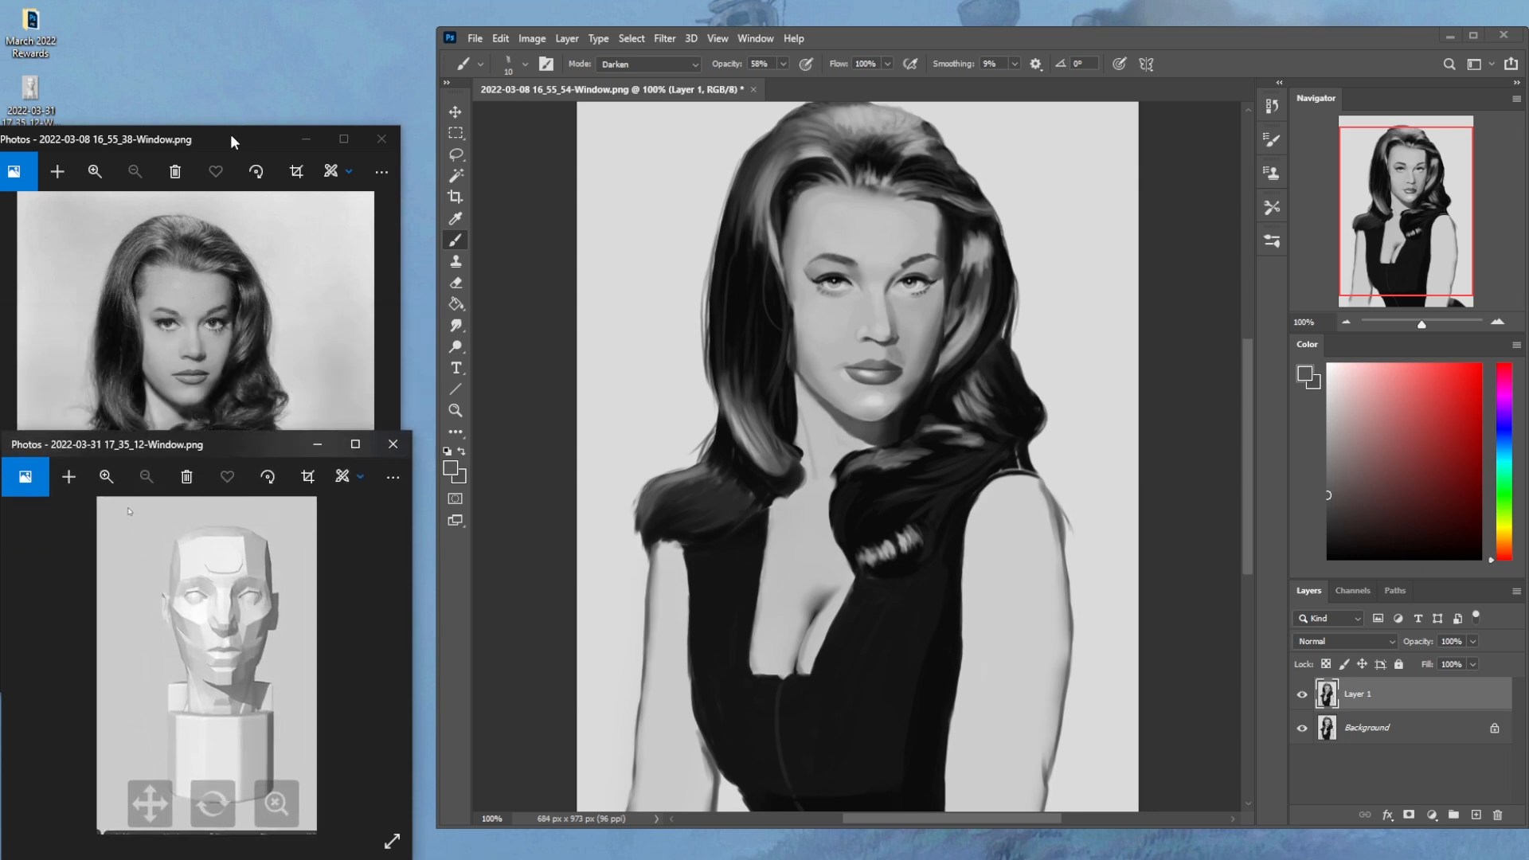
pyautogui.moveTo(232, 137); pyautogui.dragTo(255, 49)
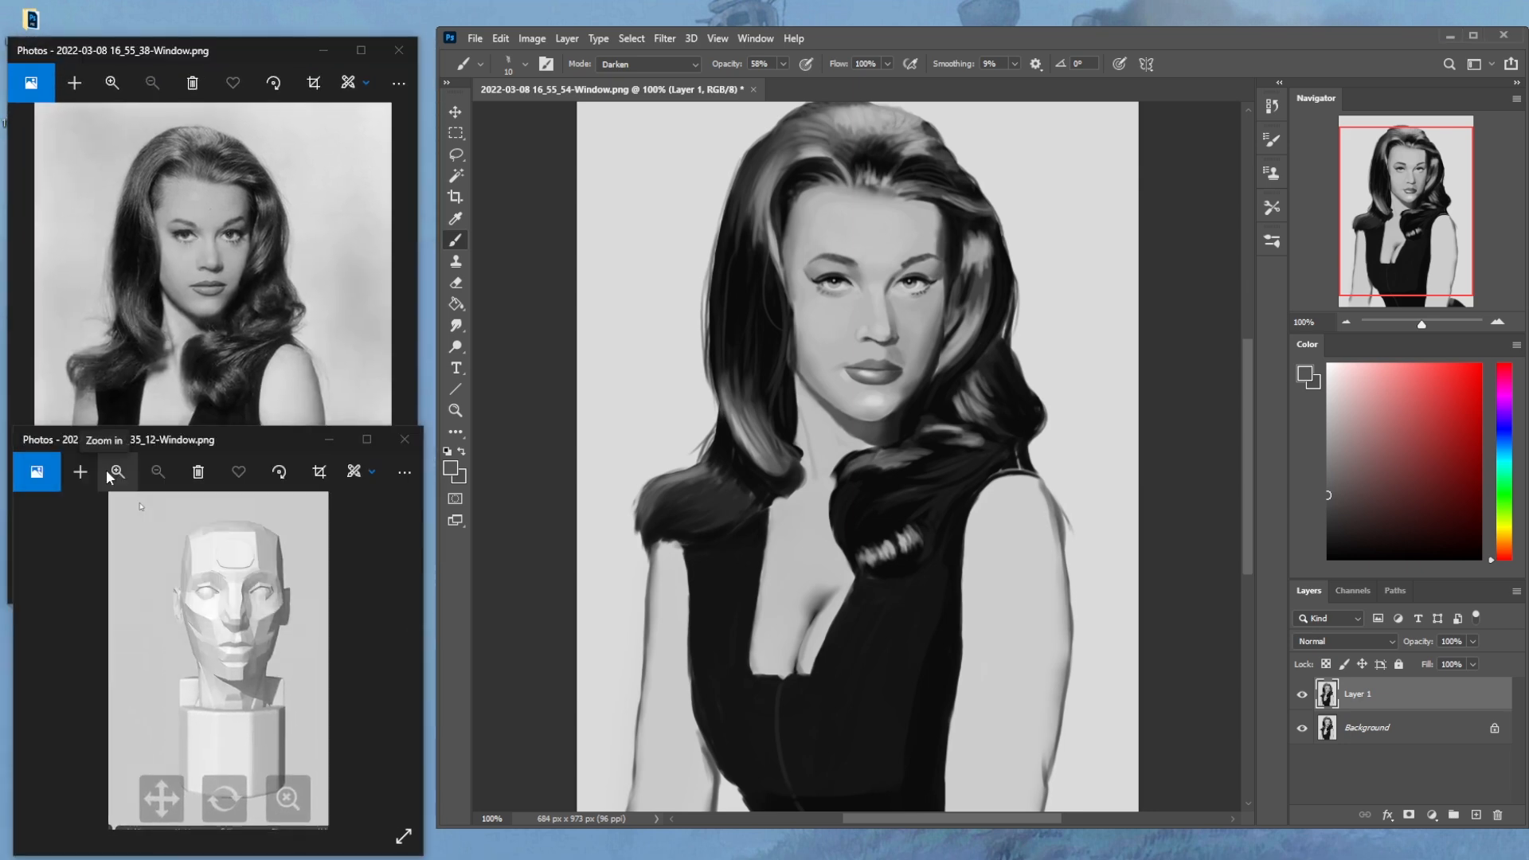
# Close the head capture, return to PortraitStudio and rotate the planar head slightly
pyautogui.click(112, 473)
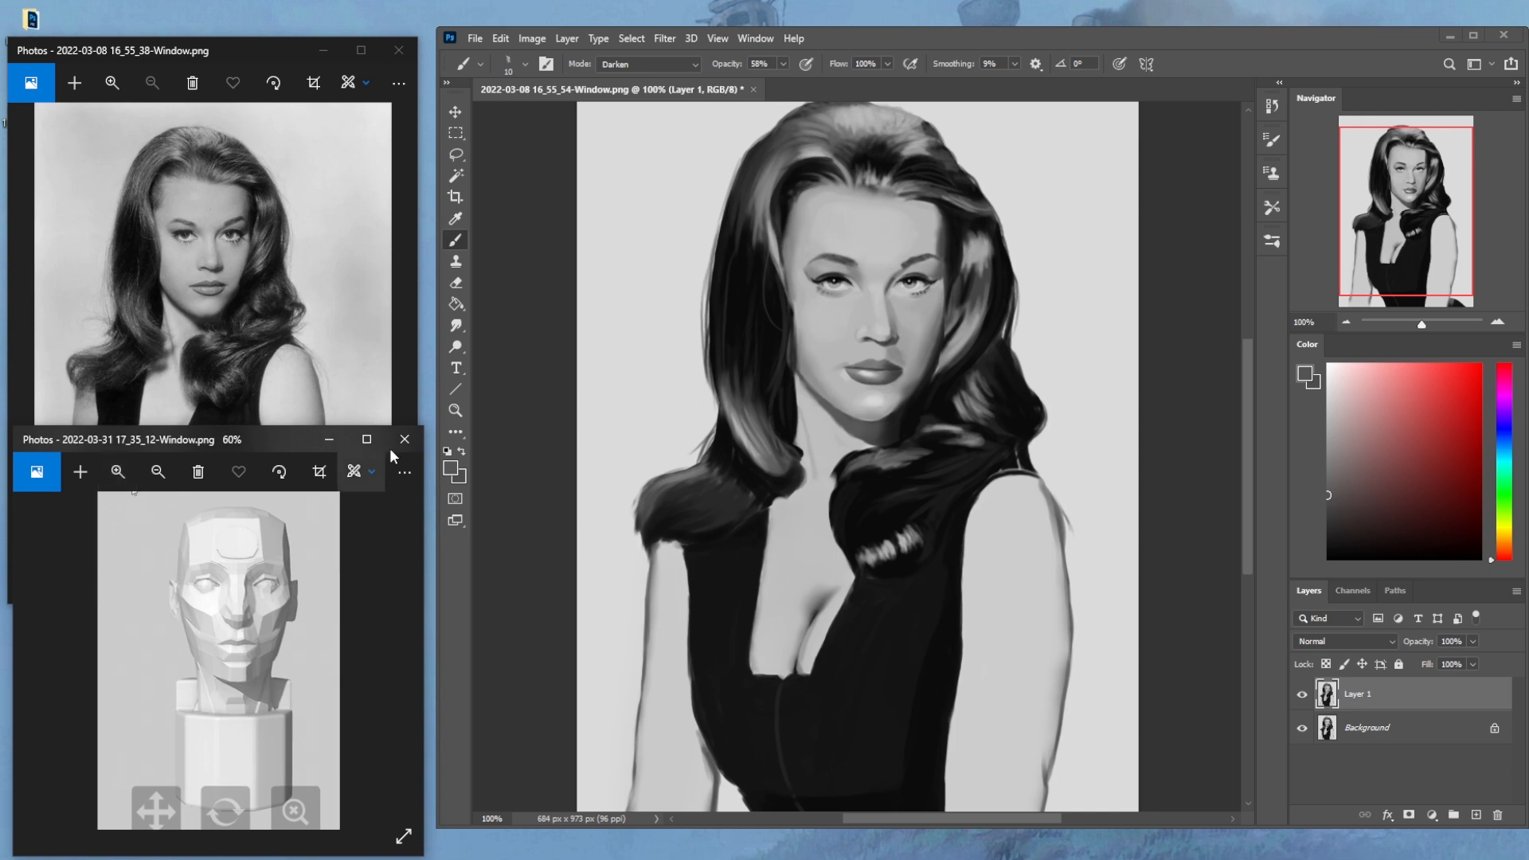
pyautogui.click(405, 439)
pyautogui.hotkey('alt', 'Tab')
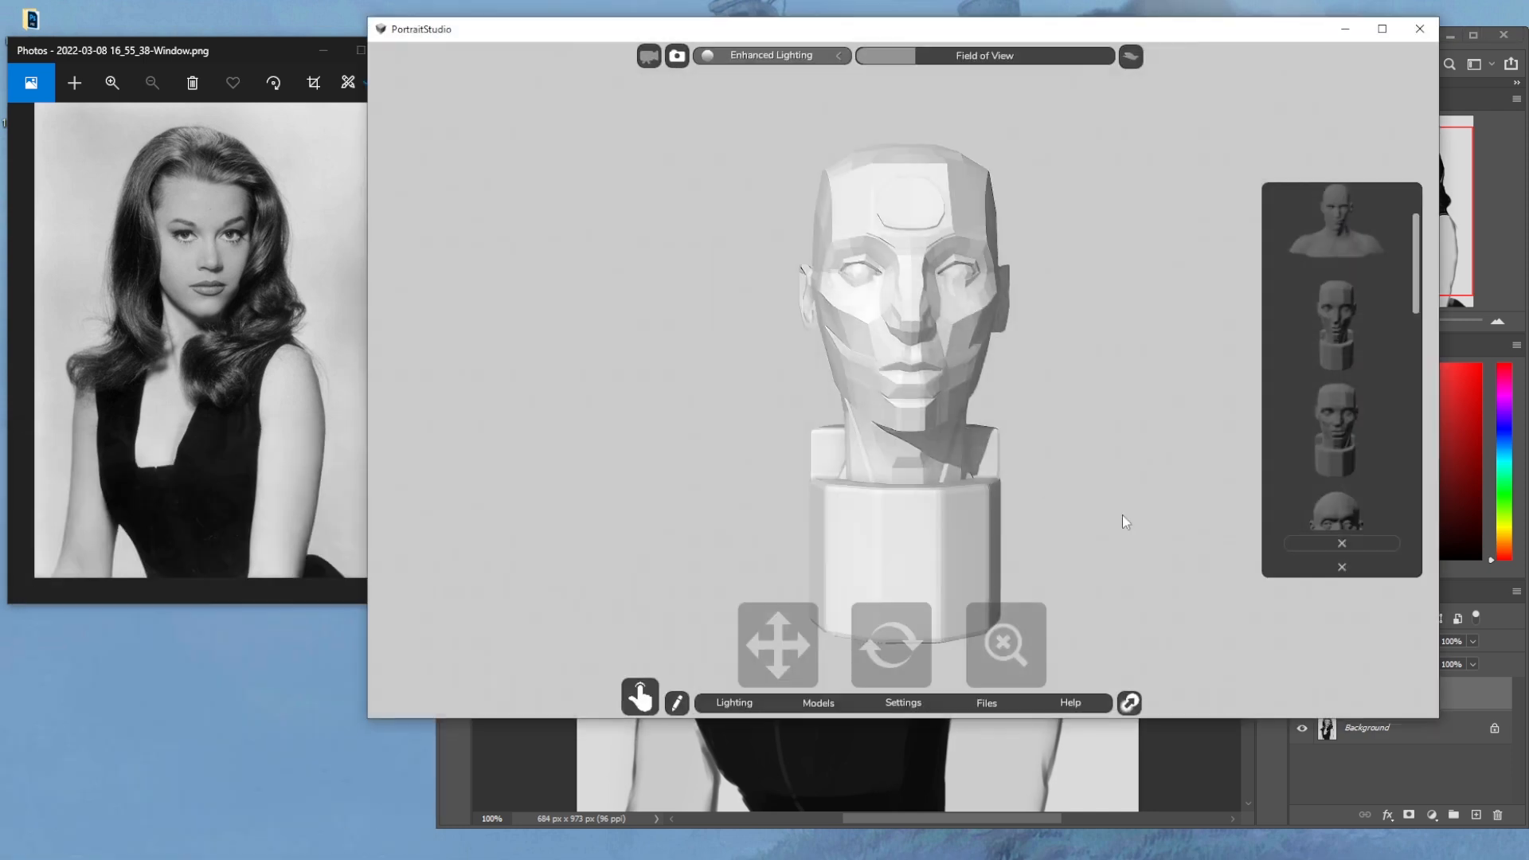
pyautogui.moveTo(898, 652); pyautogui.dragTo(909, 650)
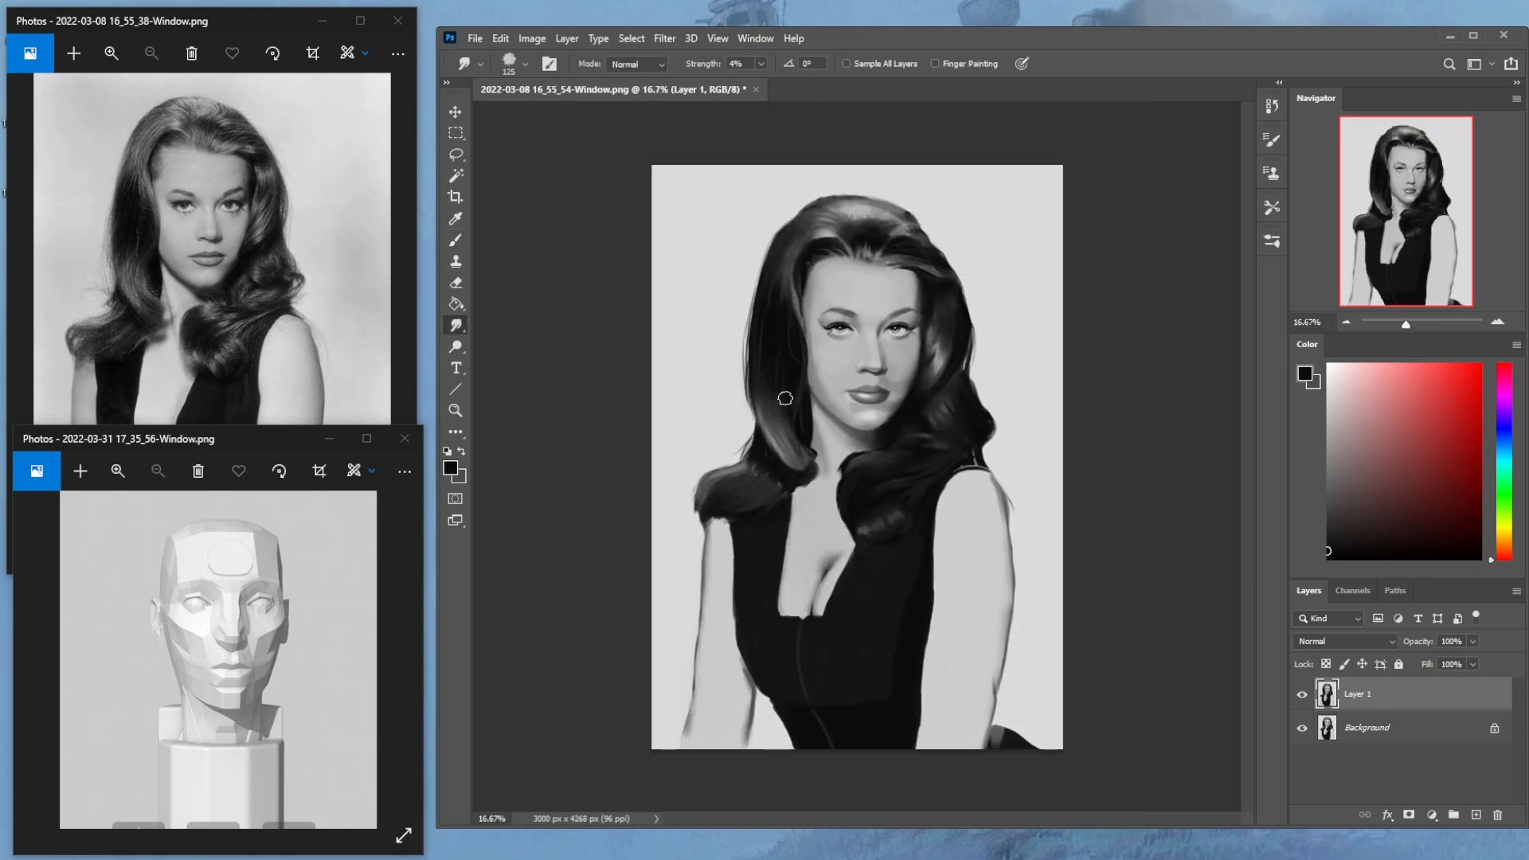
# Reduce the Smudge brush to 70 px and blend the hair highlights at the crown above the forehead
pyautogui.press('[')
pyautogui.press('[')
pyautogui.press('[')
pyautogui.moveTo(886, 233); pyautogui.dragTo(896, 230)
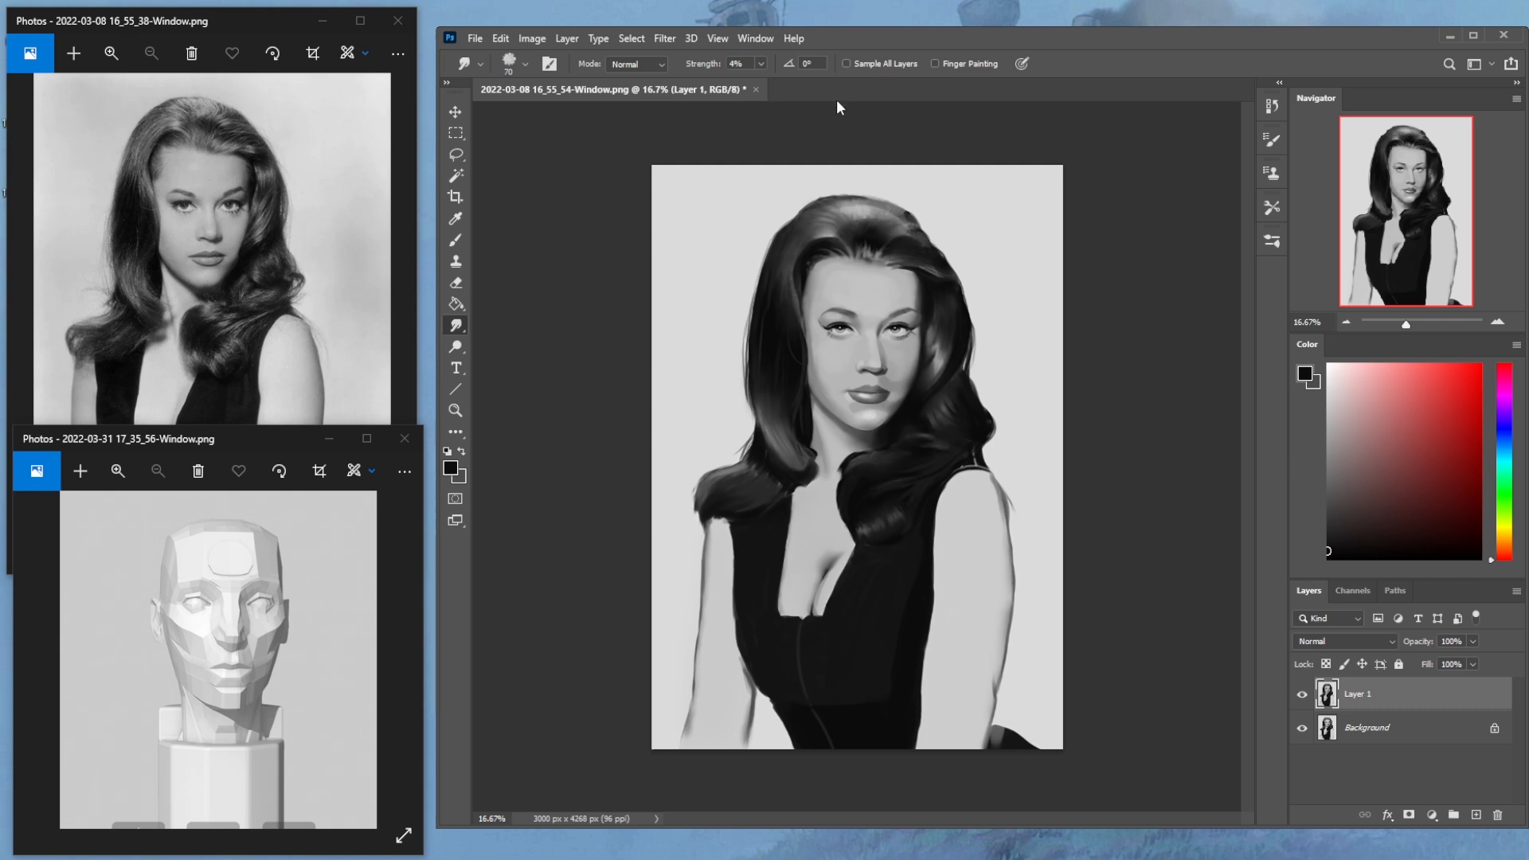
# Try to smudge the outer edge of the hair beside the face with a resized brush, and undo the stroke
pyautogui.press(']')
pyautogui.press(']')
pyautogui.press(']')
pyautogui.press('[')
pyautogui.press('[')
pyautogui.press('[')
pyautogui.press('[')
pyautogui.press(']')
pyautogui.press('[')
pyautogui.moveTo(750, 341); pyautogui.dragTo(755, 325)
pyautogui.hotkey('ctrl', 'z')
# Enlarge the Smudge brush to 150 px for softening the long hair masses
pyautogui.press(']')
pyautogui.press(']')
pyautogui.press(']')
pyautogui.press(']')
pyautogui.press(']')
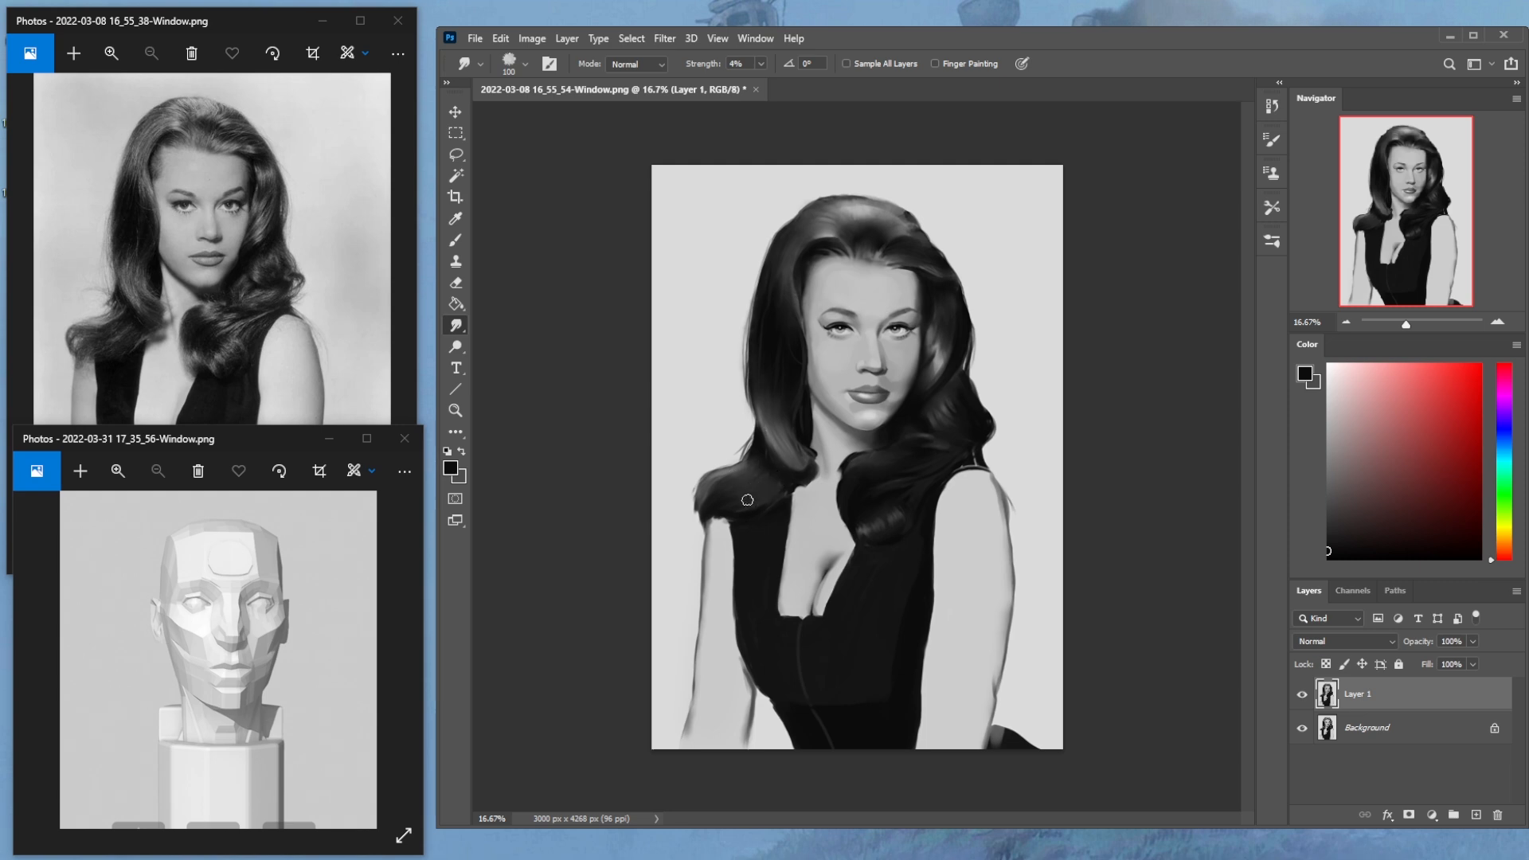
pyautogui.press('[')
pyautogui.press('[')
pyautogui.press(']')
pyautogui.press(']')
pyautogui.press(']')
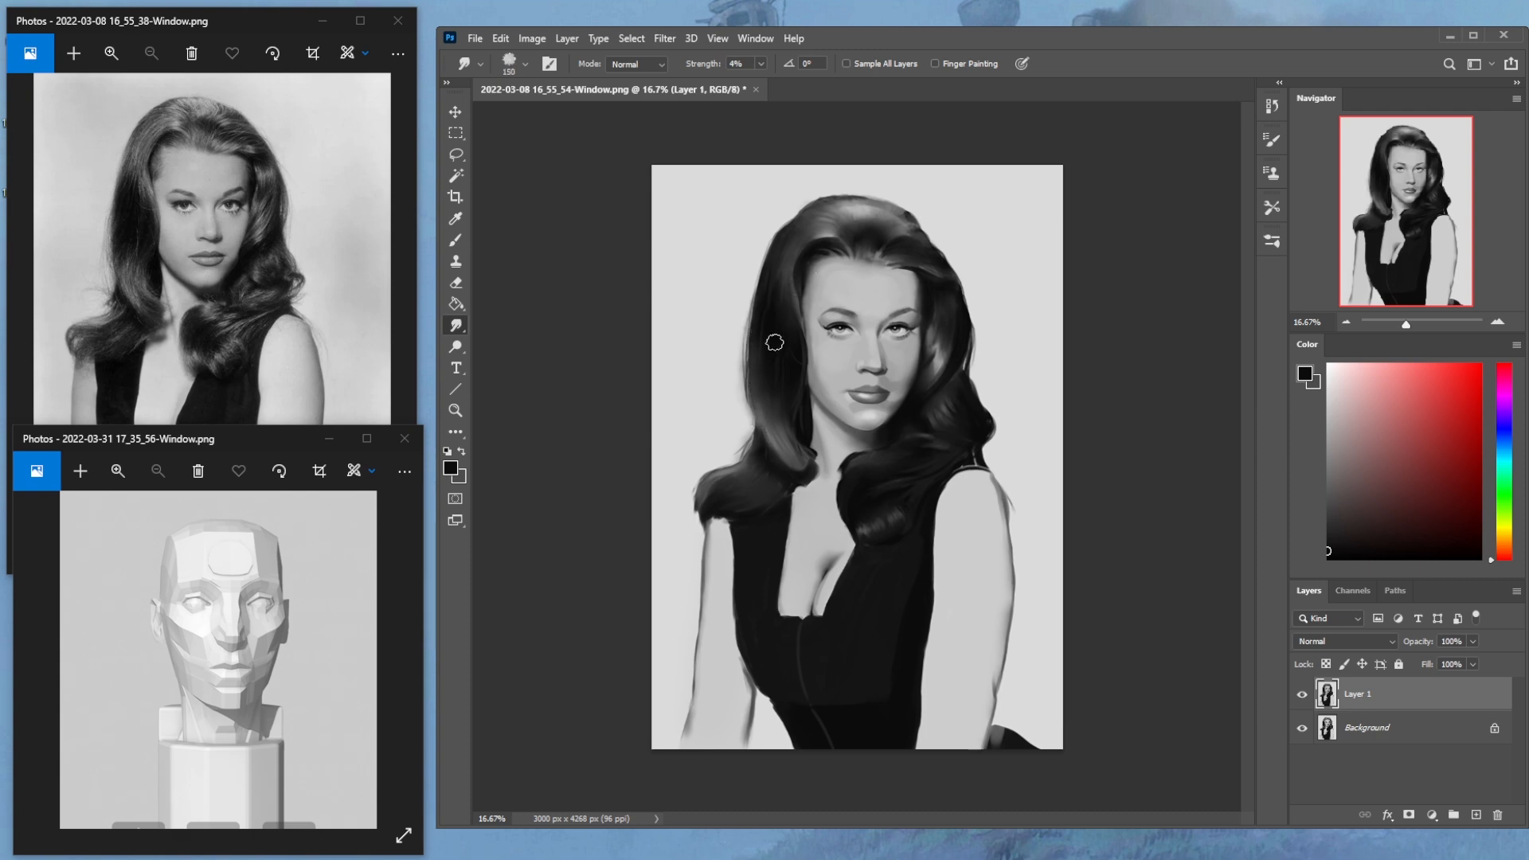
# Undo the last smudge and soften the outer hair edges on both sides of the head at 4% strength
pyautogui.press(']')
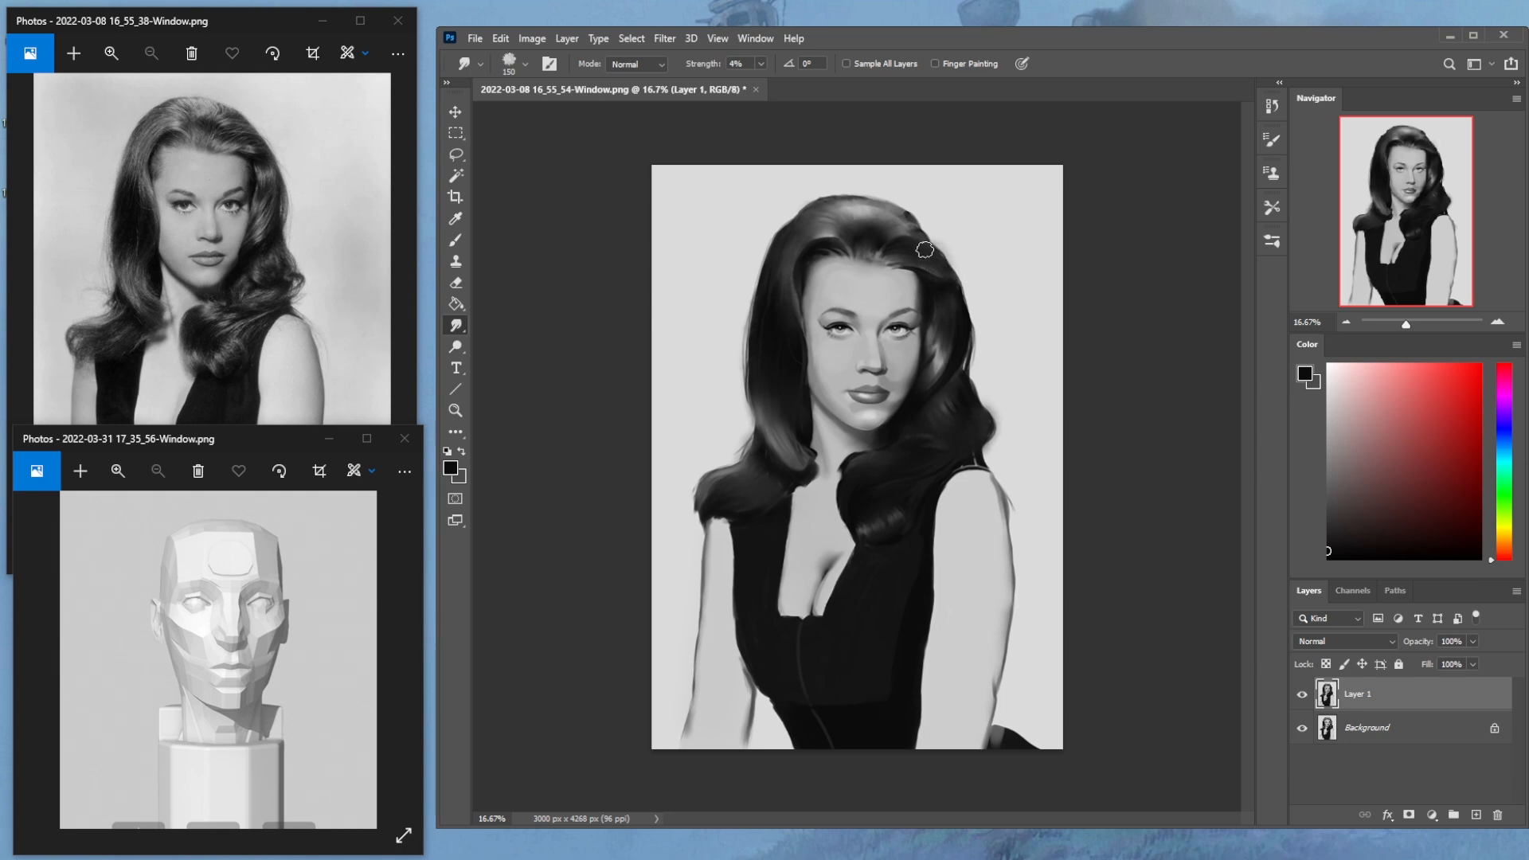
pyautogui.hotkey('ctrl', 'z')
pyautogui.moveTo(954, 370); pyautogui.dragTo(971, 335)
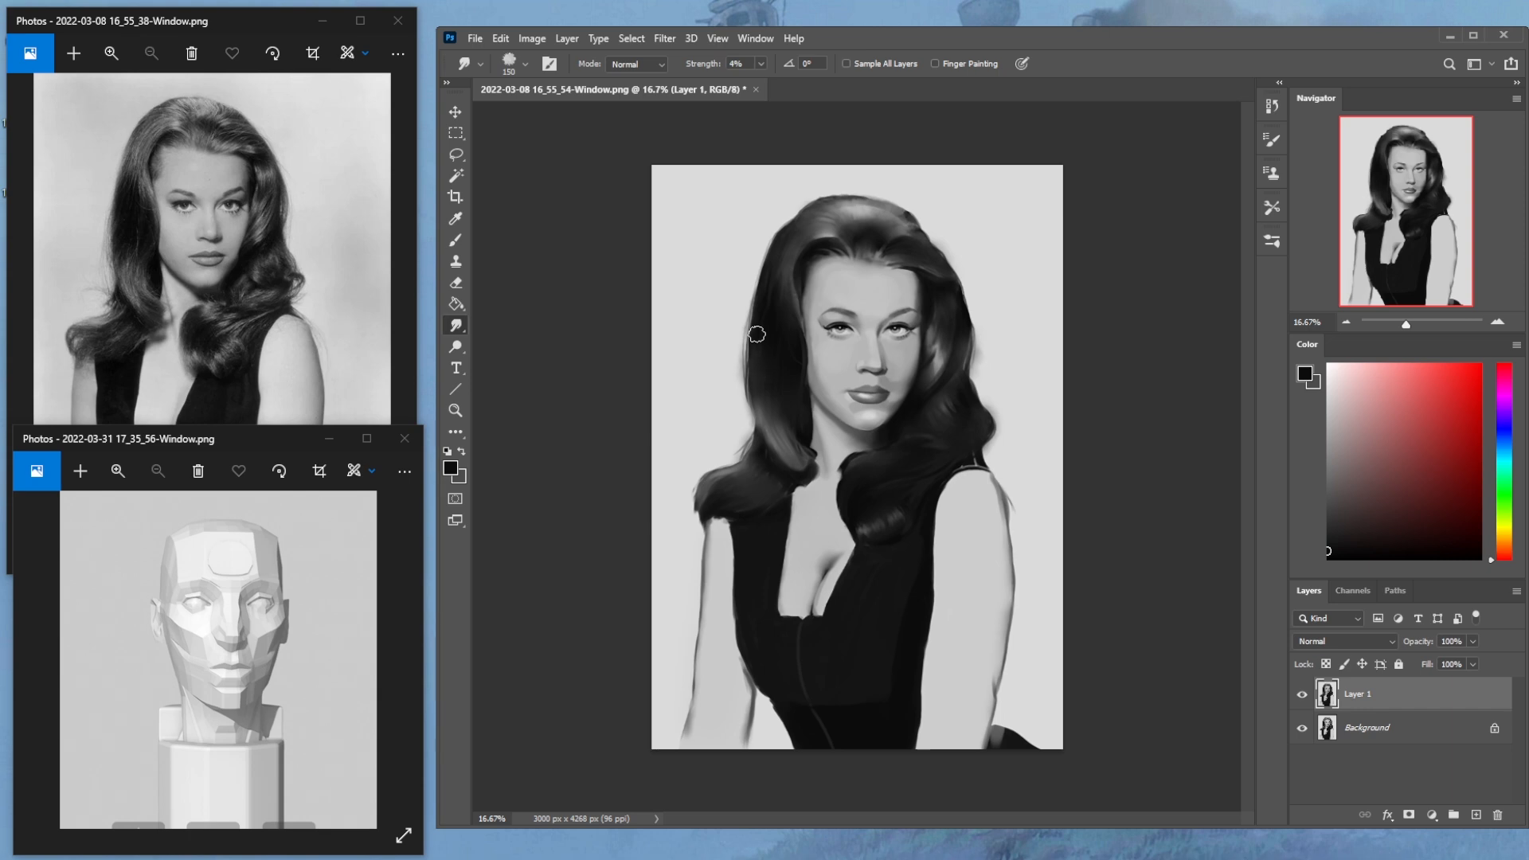
pyautogui.click(761, 64)
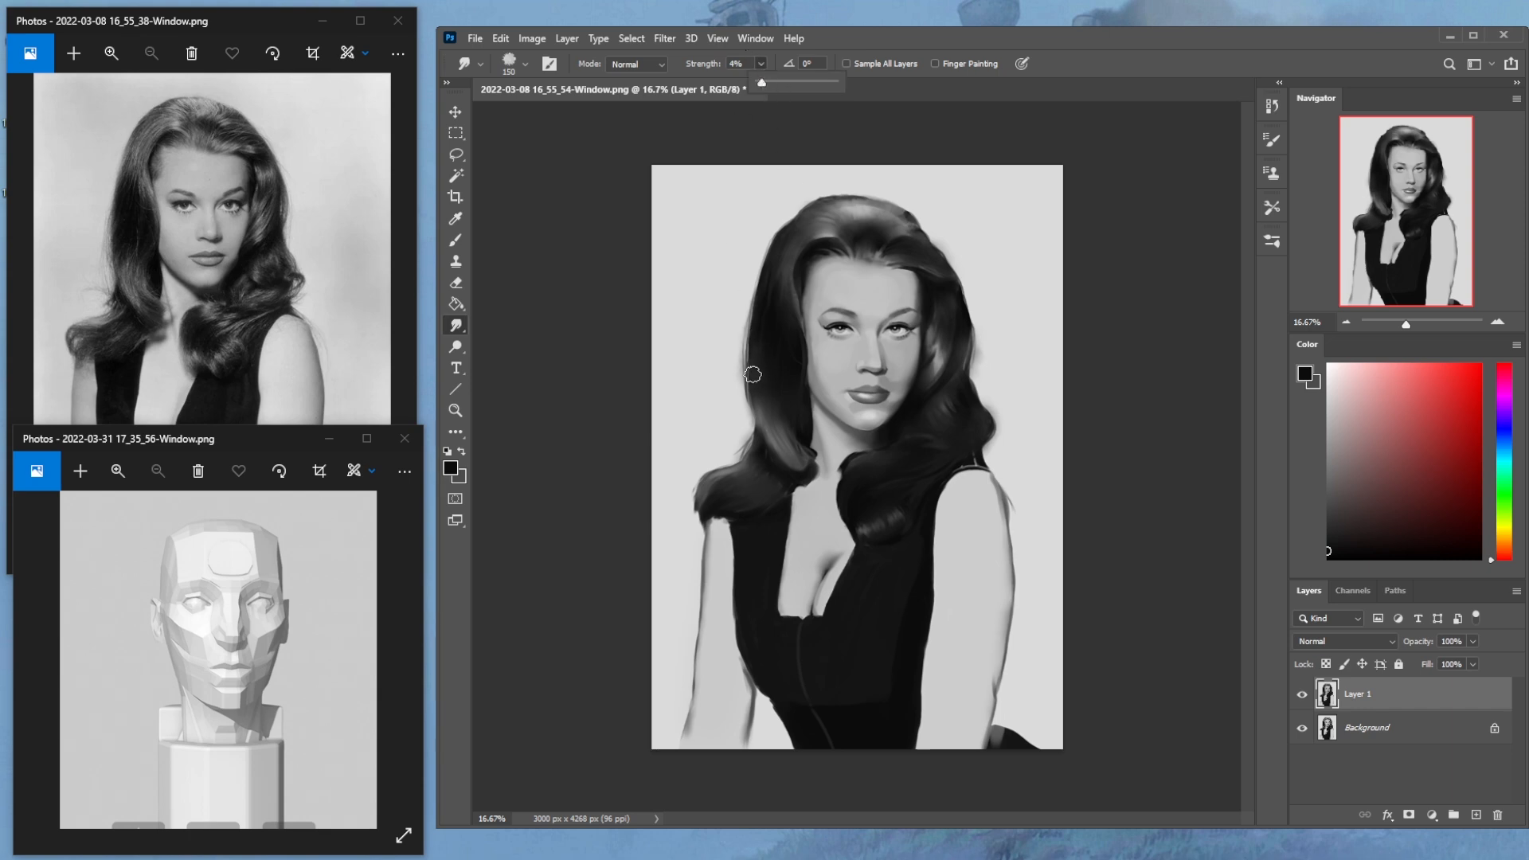
pyautogui.moveTo(753, 375); pyautogui.dragTo(768, 281)
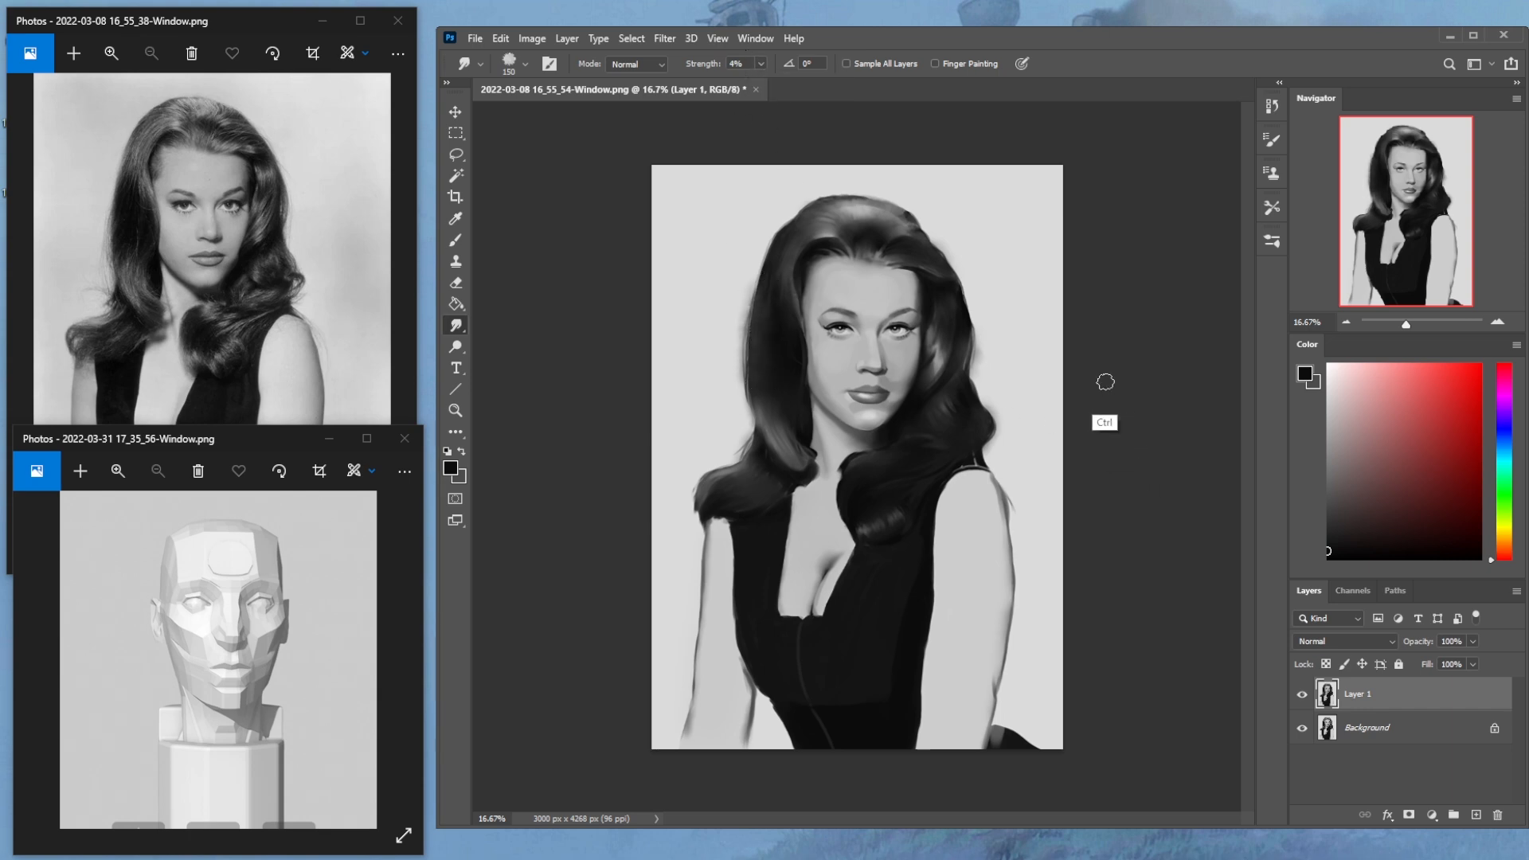
# Check the whole portrait at smaller and larger zoom and reduce the Smudge brush size
pyautogui.hotkey('ctrl', '-')
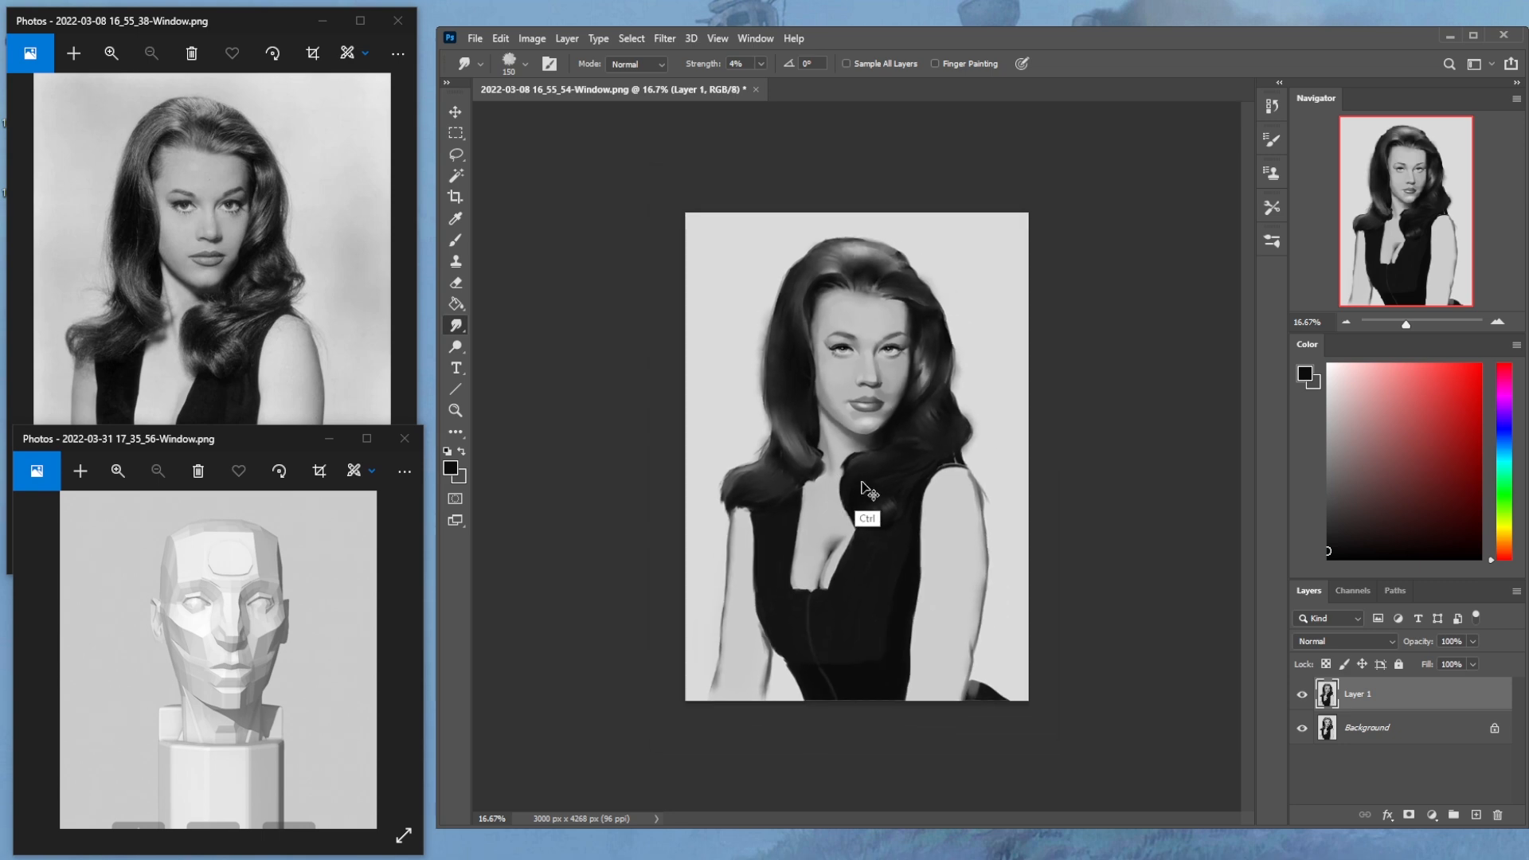
pyautogui.hotkey('ctrl', '+')
pyautogui.hotkey('ctrl', '+')
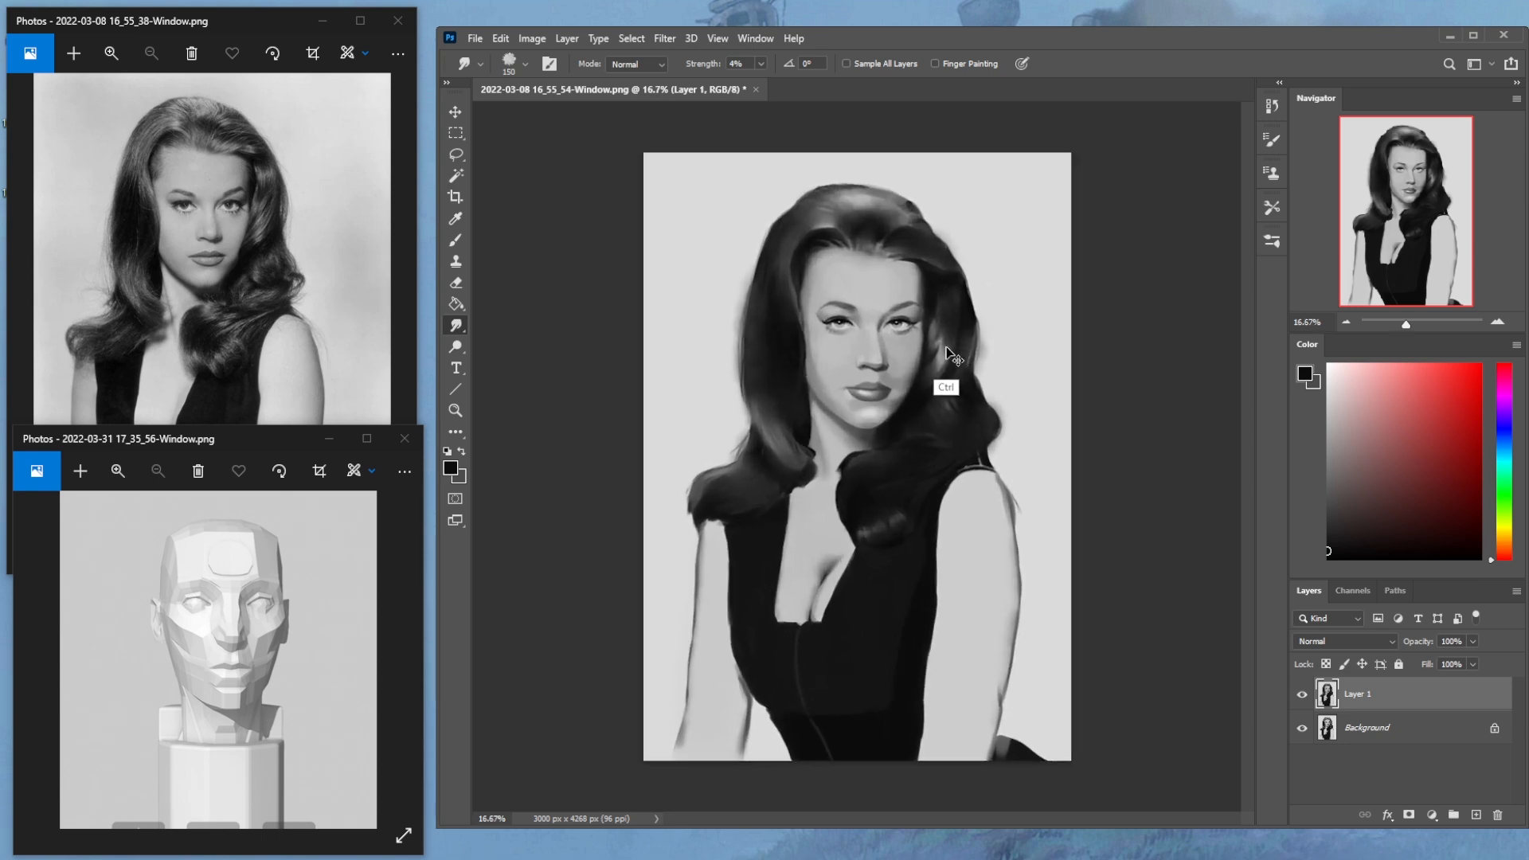
pyautogui.press('[')
pyautogui.press('[')
pyautogui.press('[')
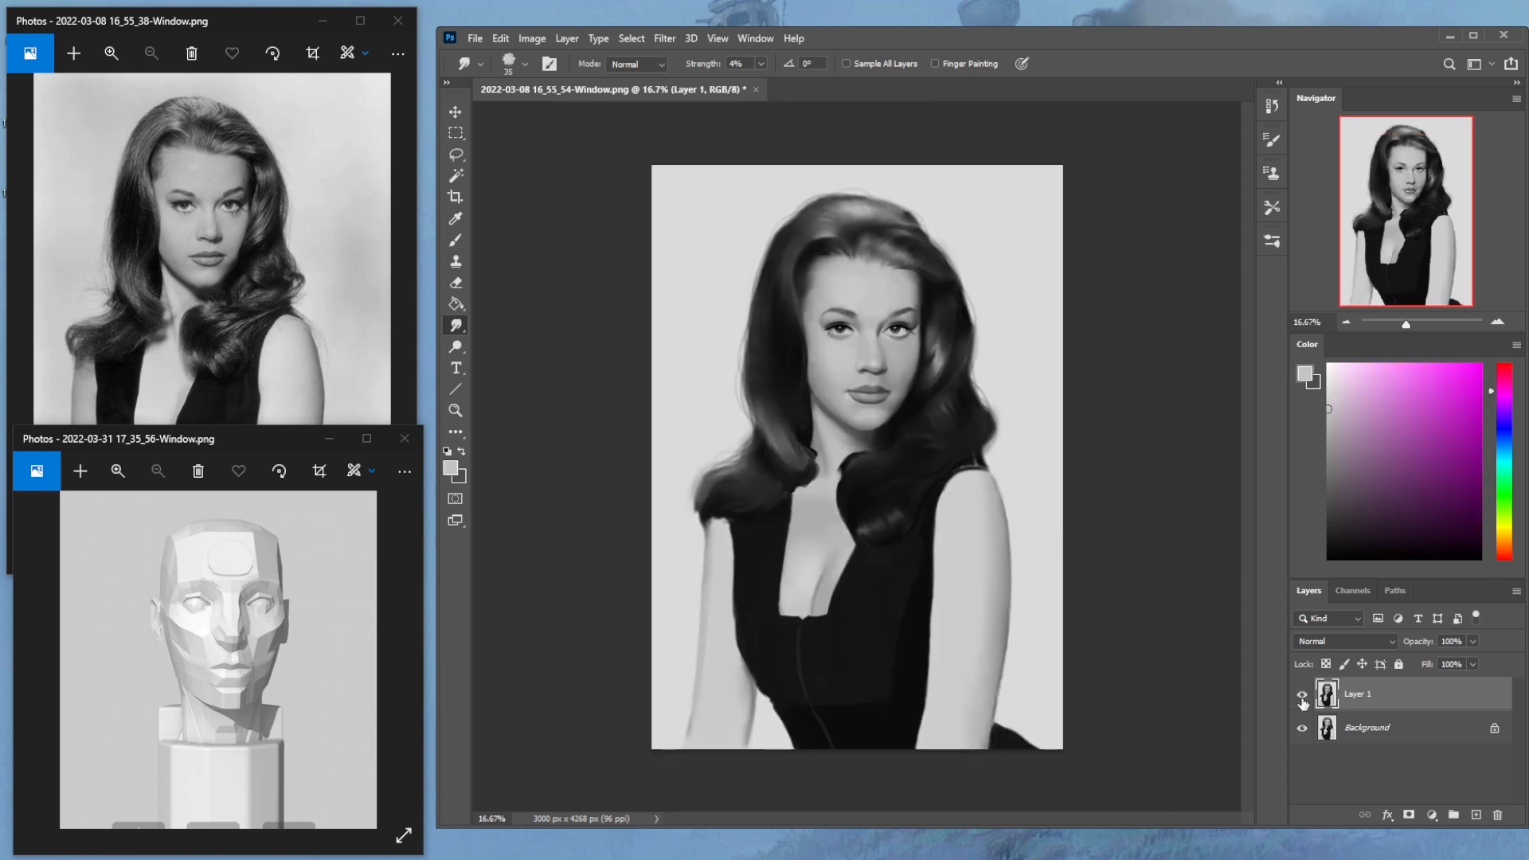
# Compare the repainted portrait with the original by toggling the visibility of Layer 1 off and on
pyautogui.click(1303, 697)
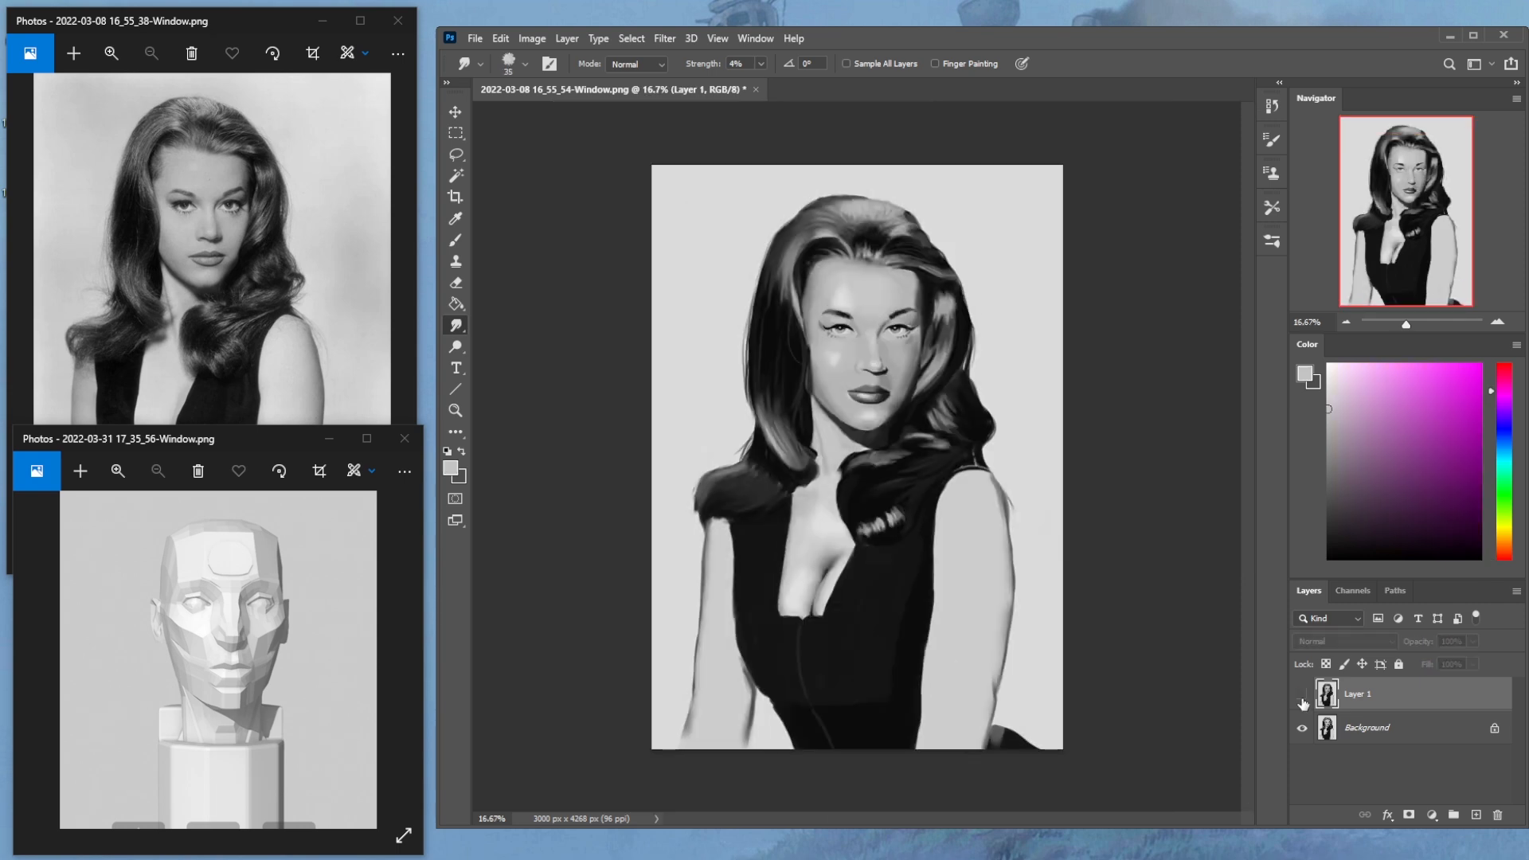
pyautogui.click(1303, 701)
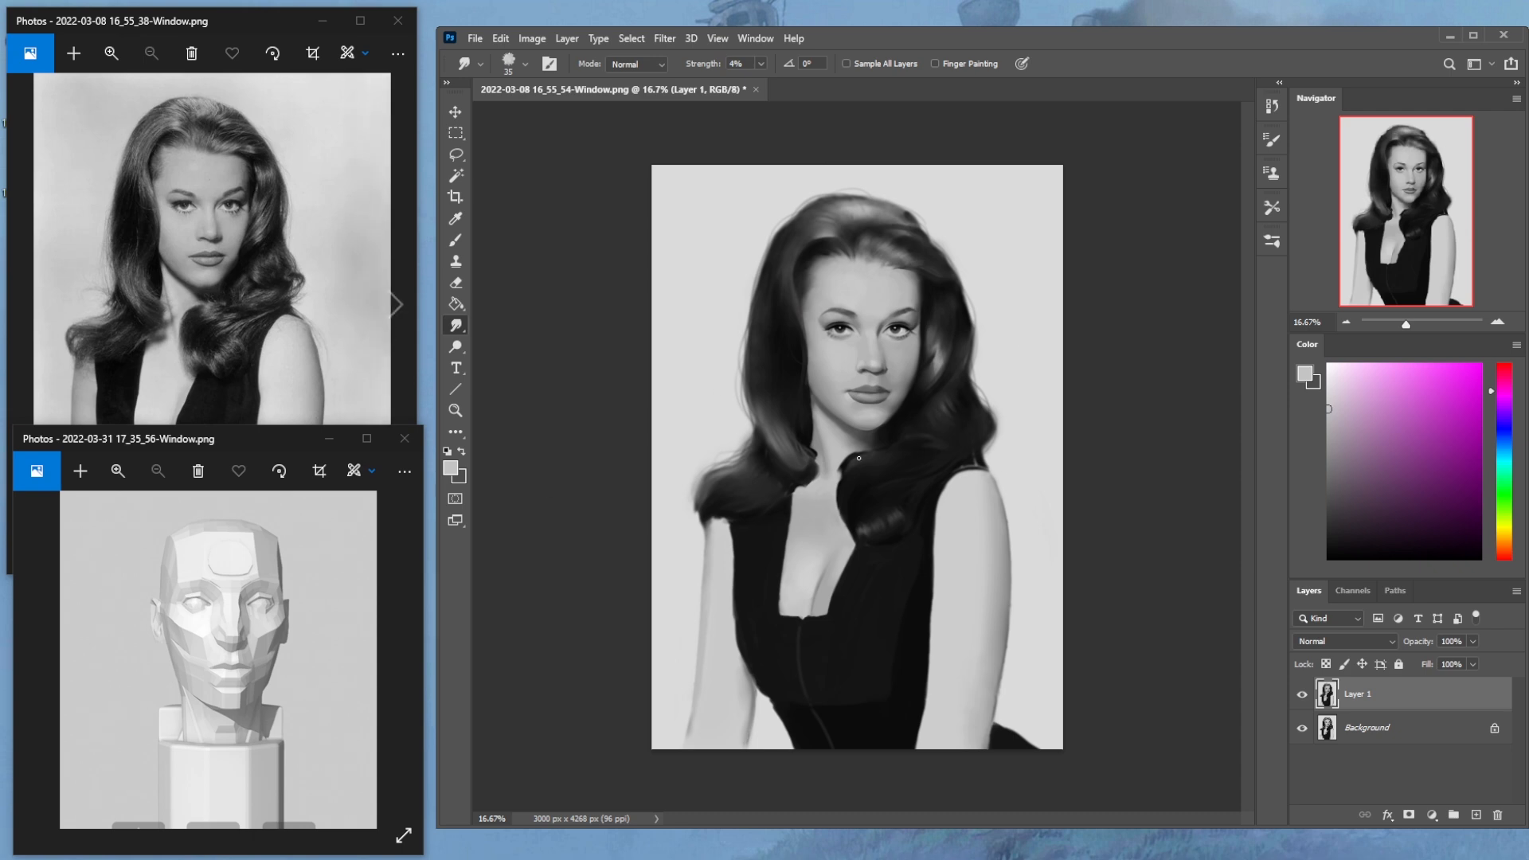
pyautogui.click(1304, 697)
pyautogui.click(1304, 698)
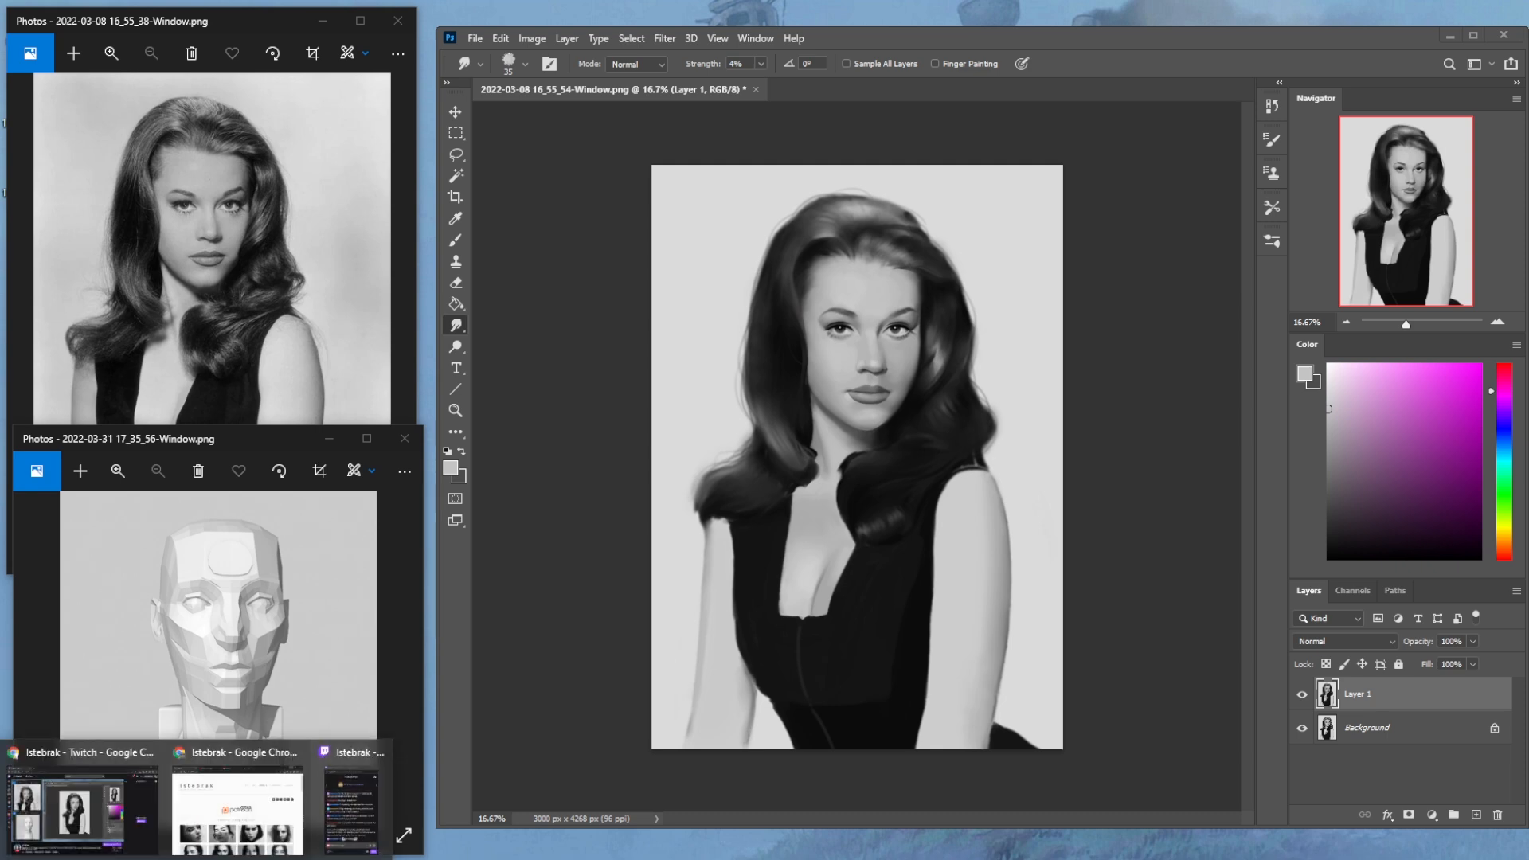
# Switch to the istebrak.com portfolio page in Chrome and open its linked Reddit community
pyautogui.click(194, 836)
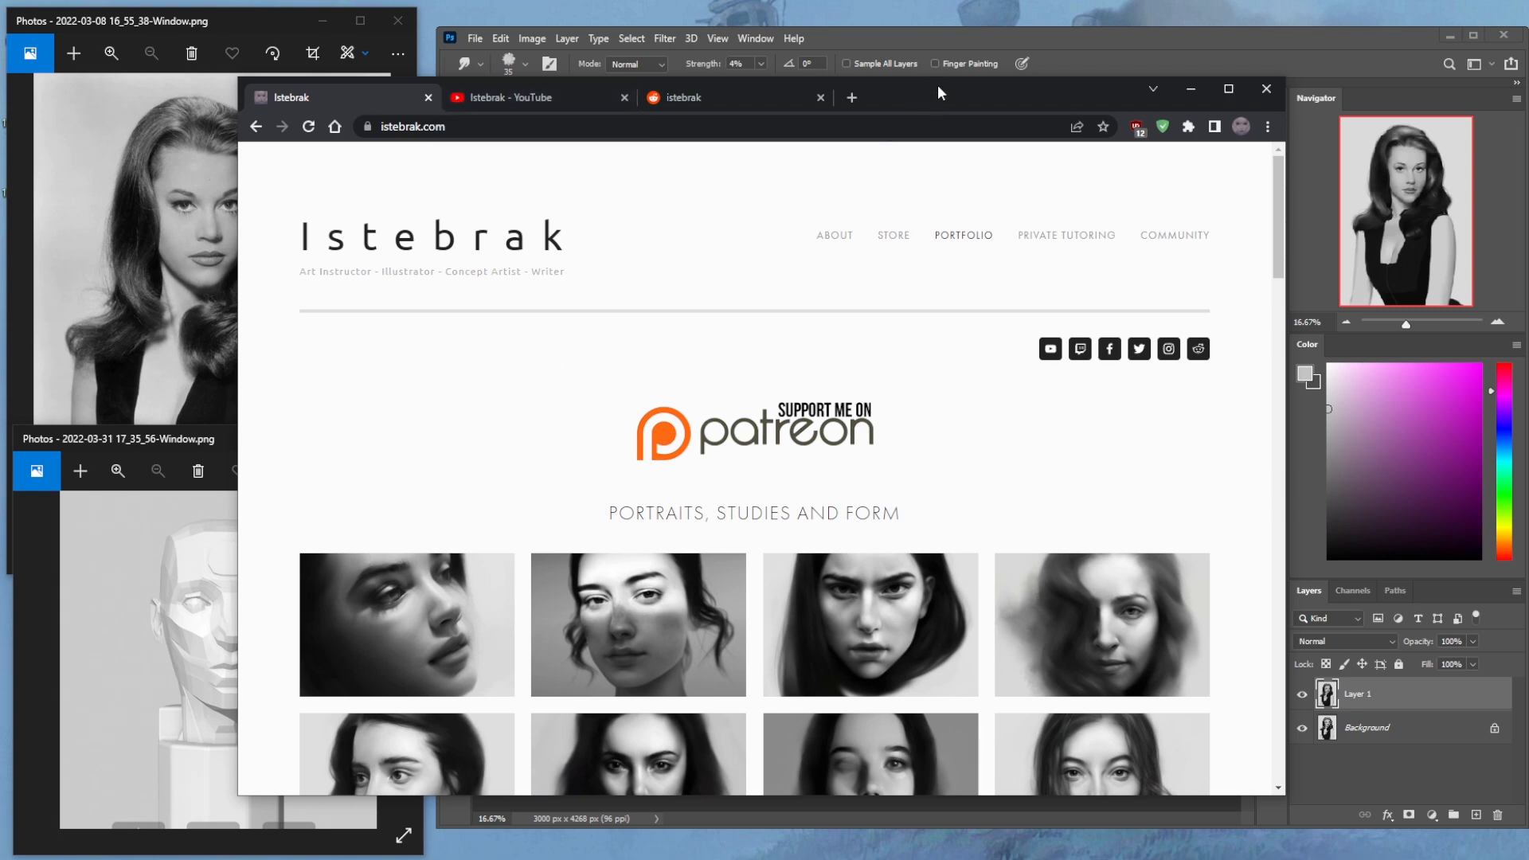
pyautogui.moveTo(945, 85); pyautogui.dragTo(954, 83)
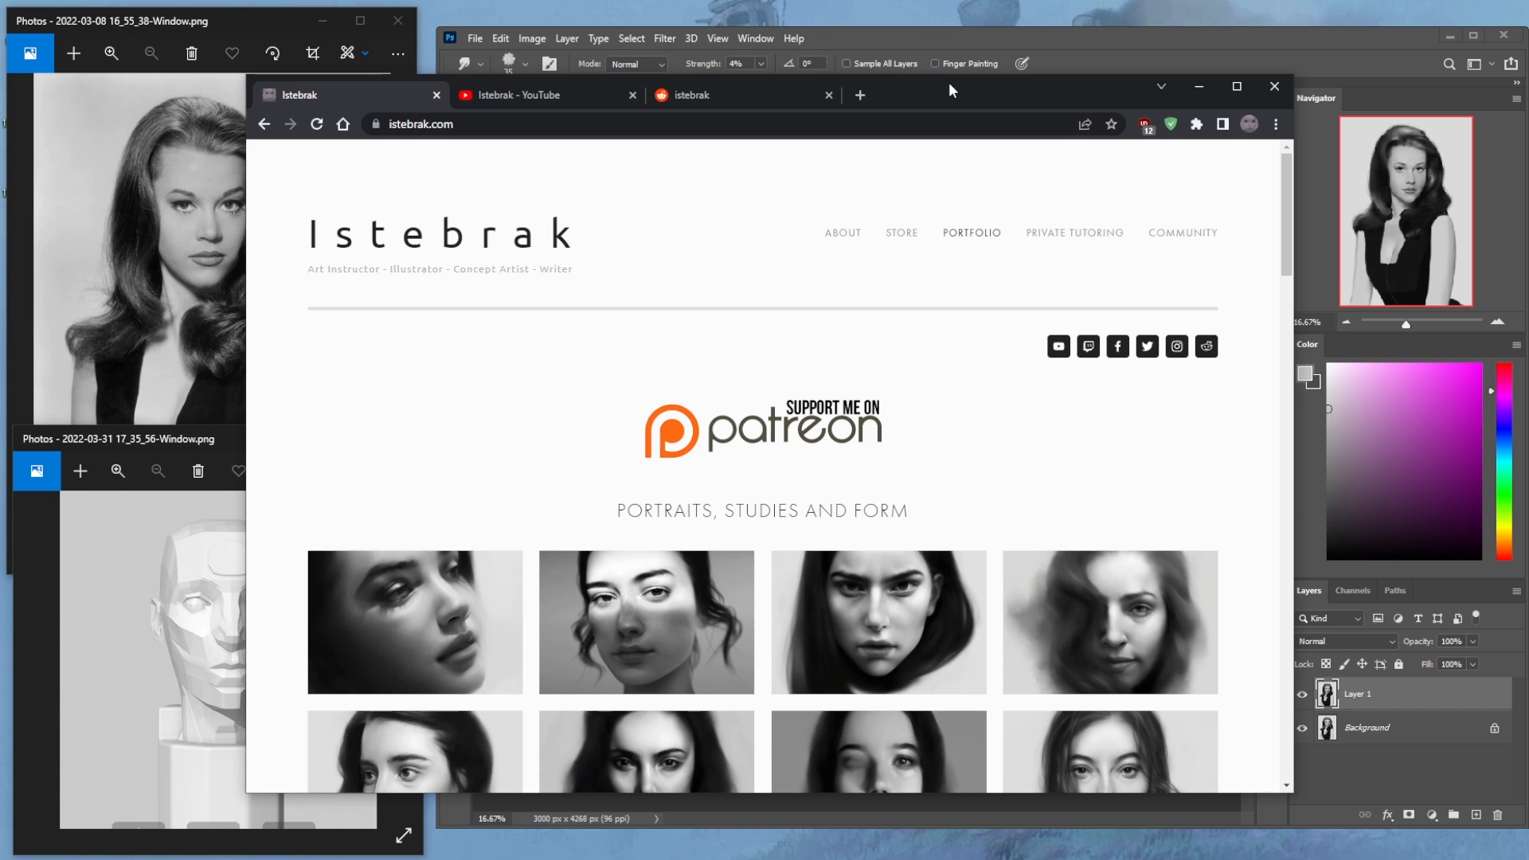
pyautogui.click(1206, 348)
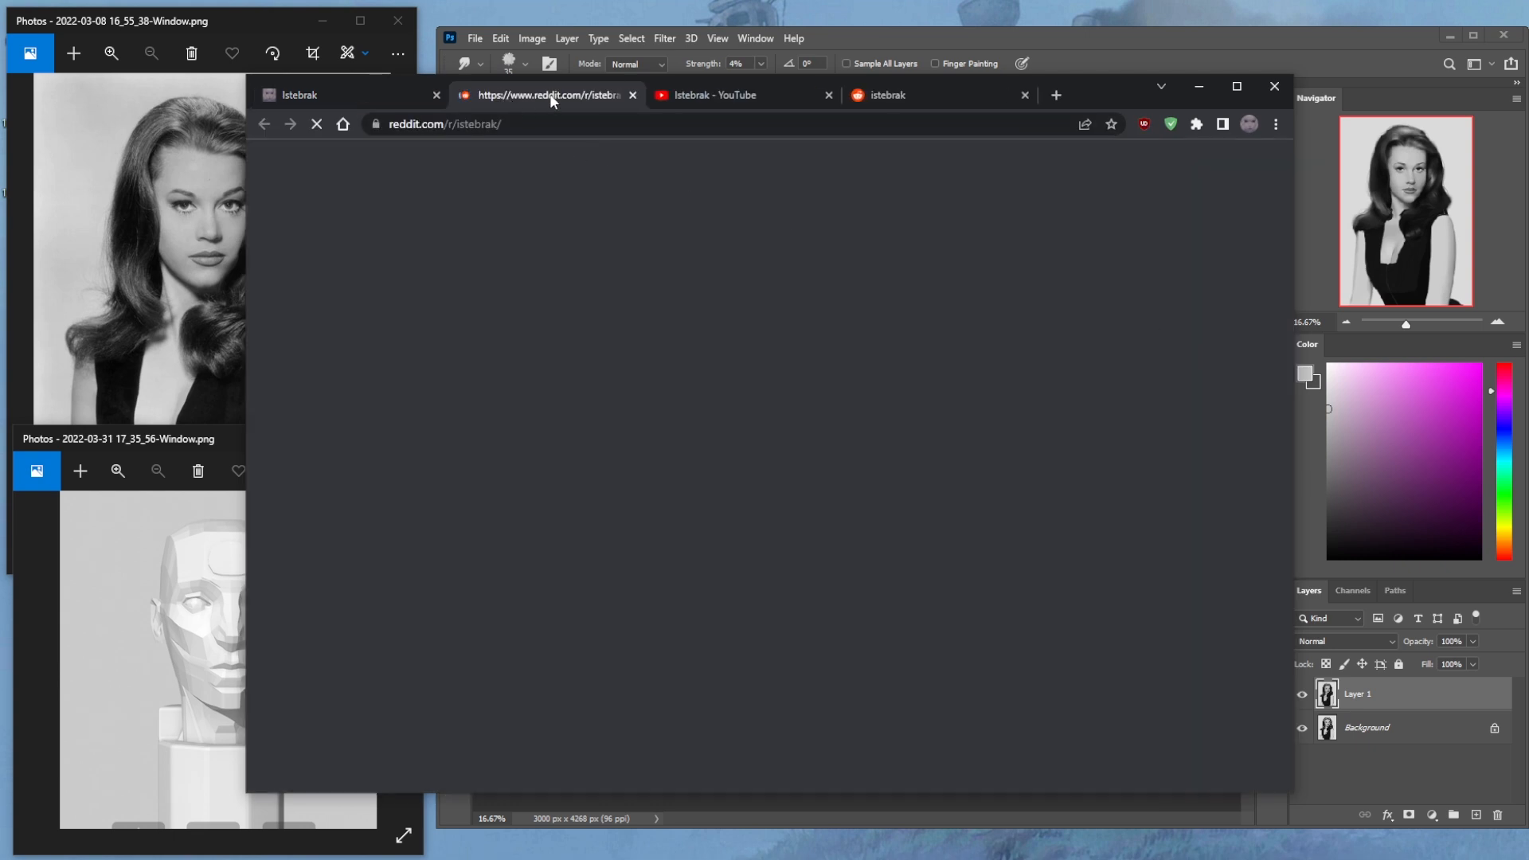
# Browse the r/istebrak feed and examine the 14 Day Challenge portrait posts submitted for critique
pyautogui.scroll(-7, 888, 506)
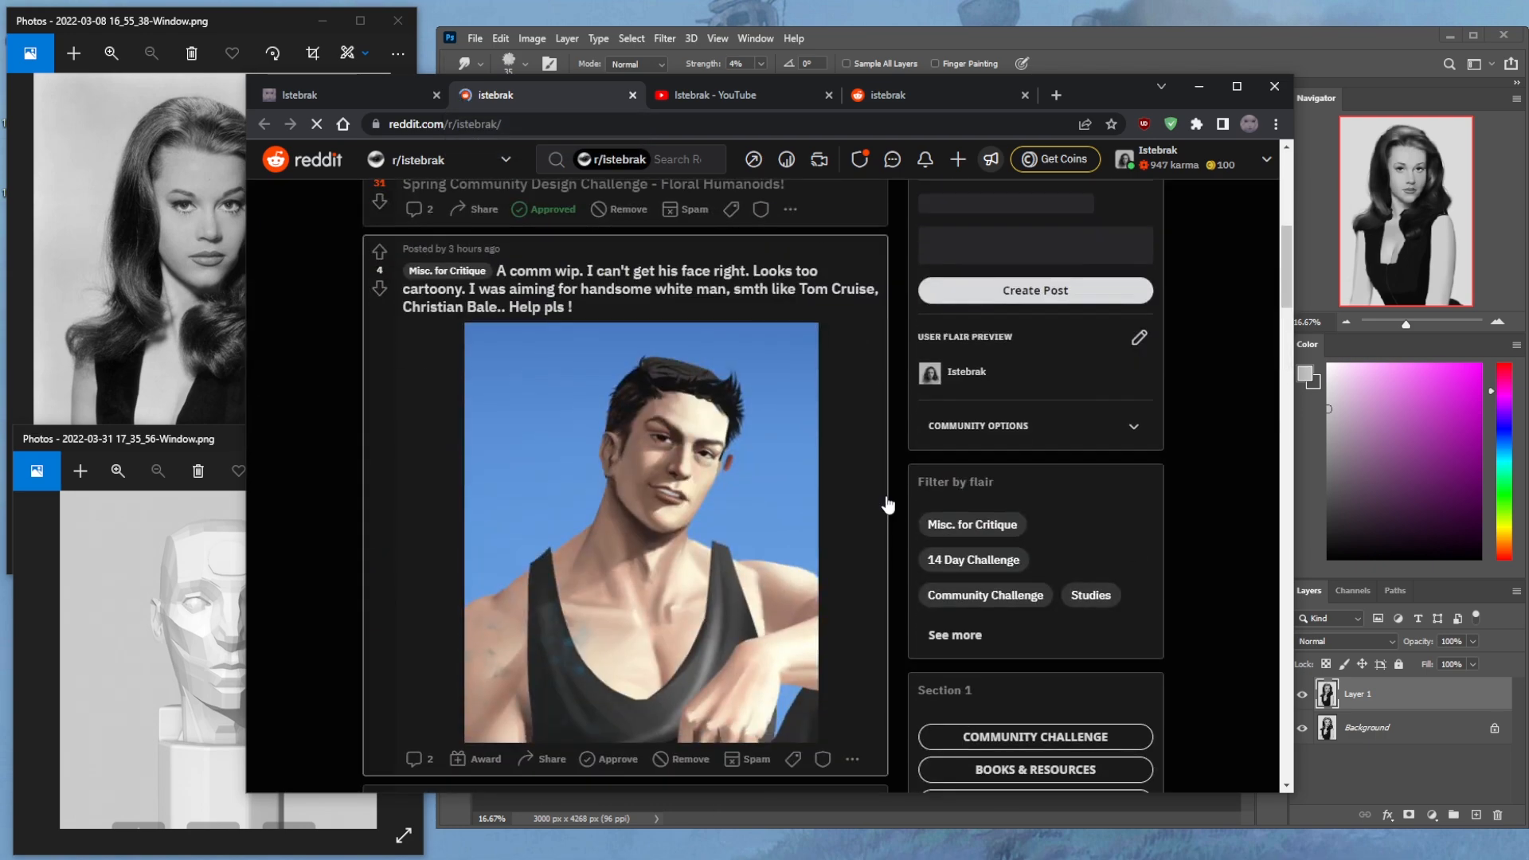
pyautogui.scroll(-10, 888, 505)
pyautogui.scroll(3, 886, 446)
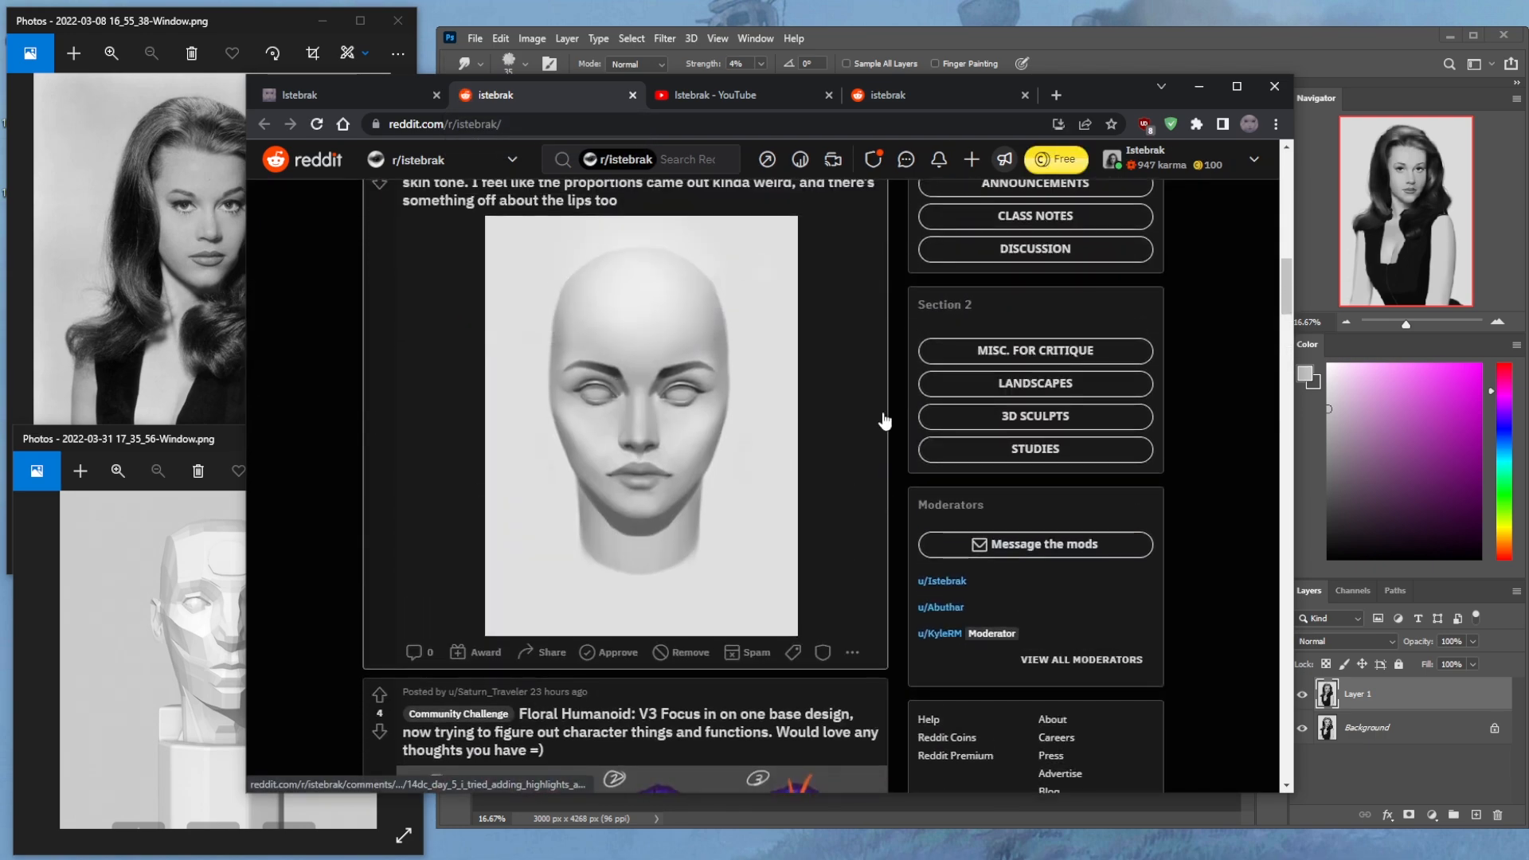
pyautogui.scroll(-1, 892, 400)
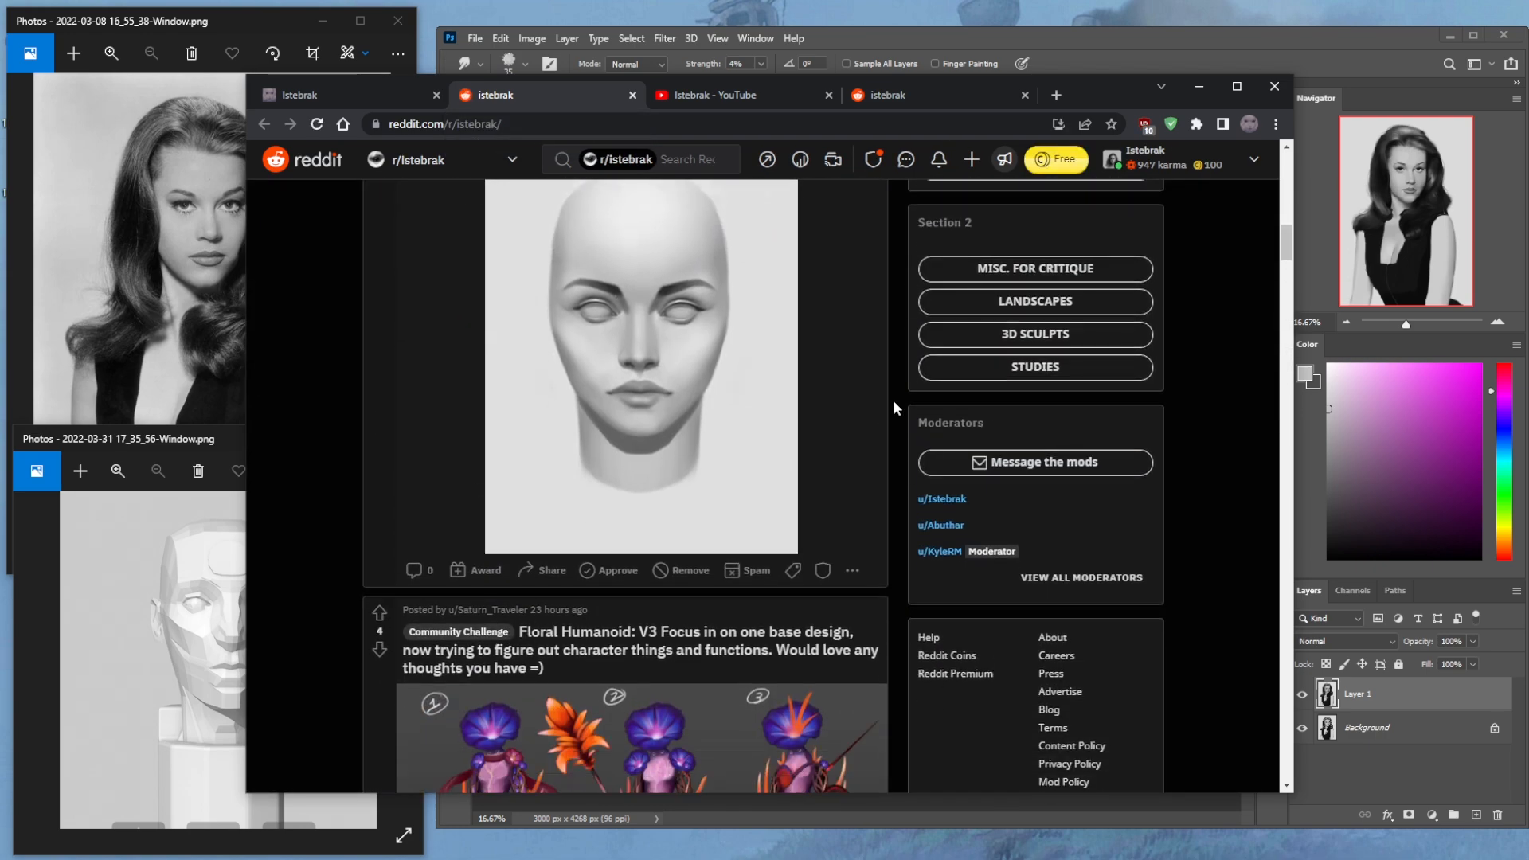
pyautogui.scroll(-1, 892, 400)
pyautogui.scroll(-3, 892, 400)
pyautogui.scroll(-7, 892, 402)
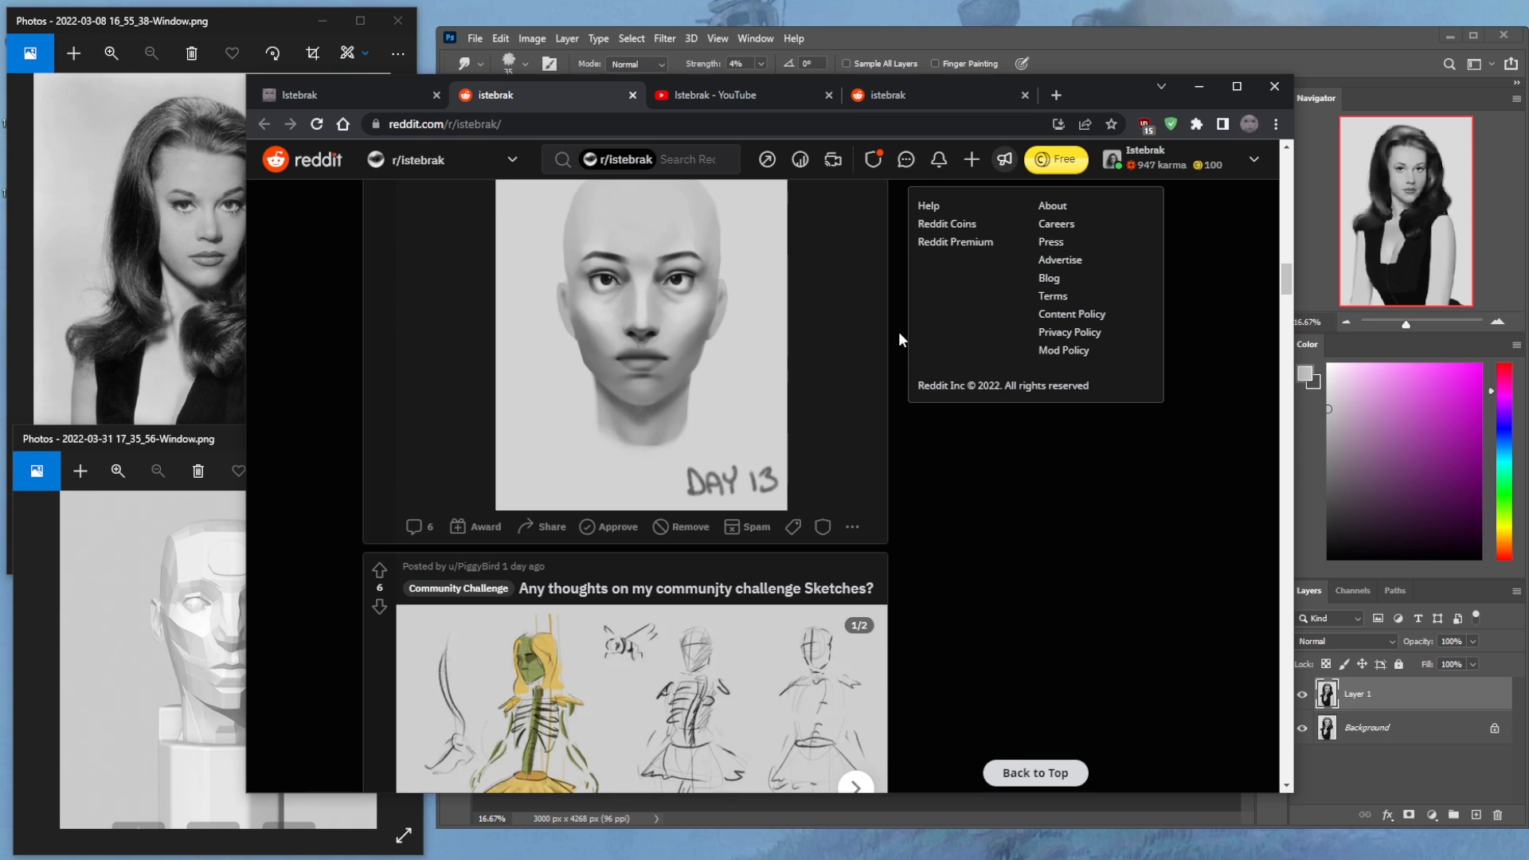
pyautogui.scroll(3, 894, 335)
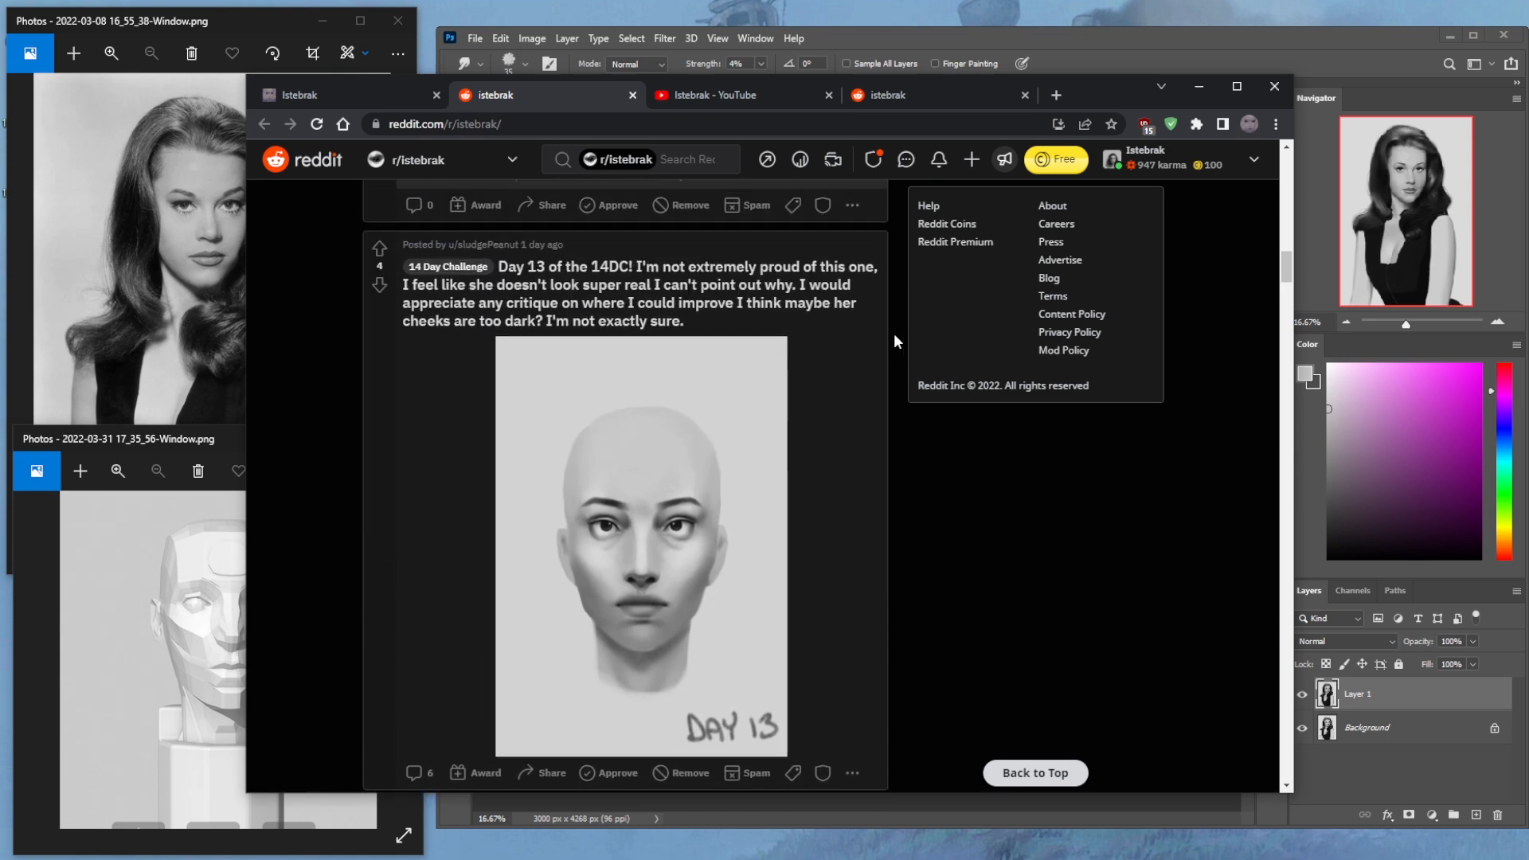
pyautogui.scroll(-3, 895, 335)
pyautogui.scroll(-15, 894, 333)
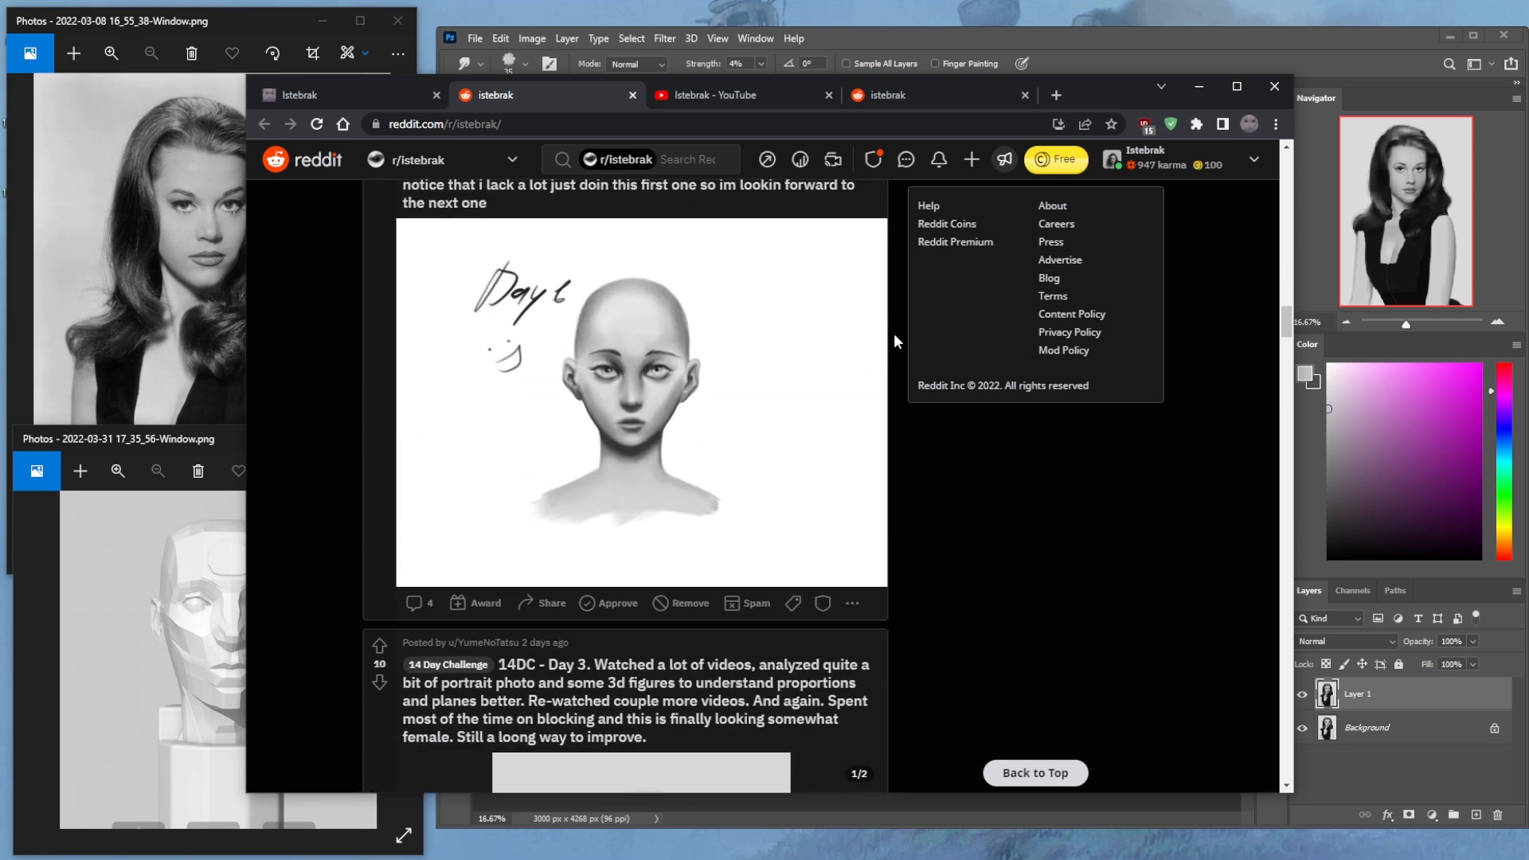
pyautogui.scroll(-12, 893, 333)
pyautogui.scroll(10, 894, 333)
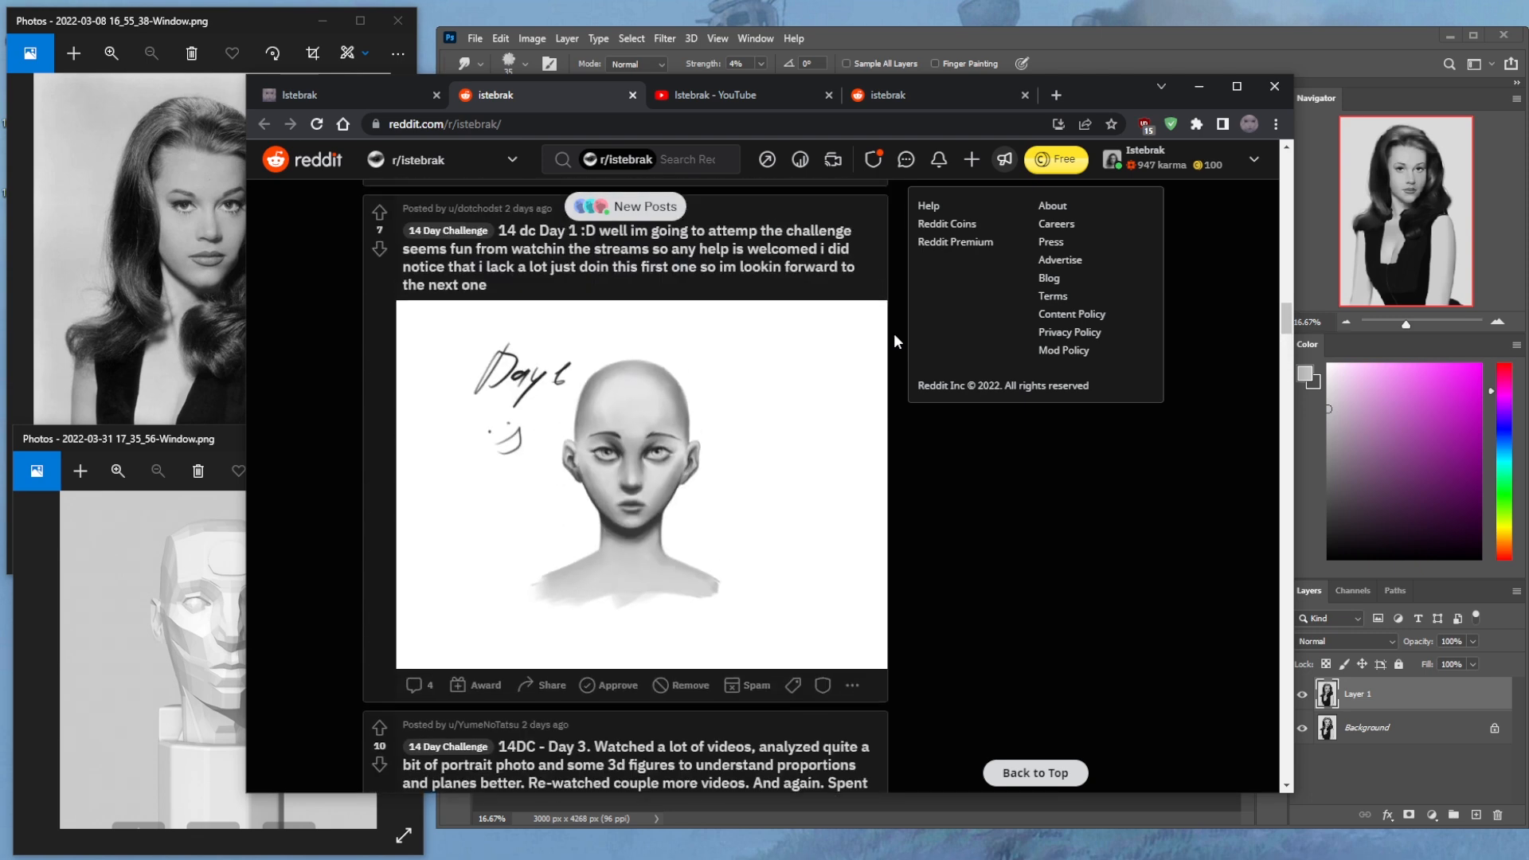
pyautogui.scroll(-6, 894, 333)
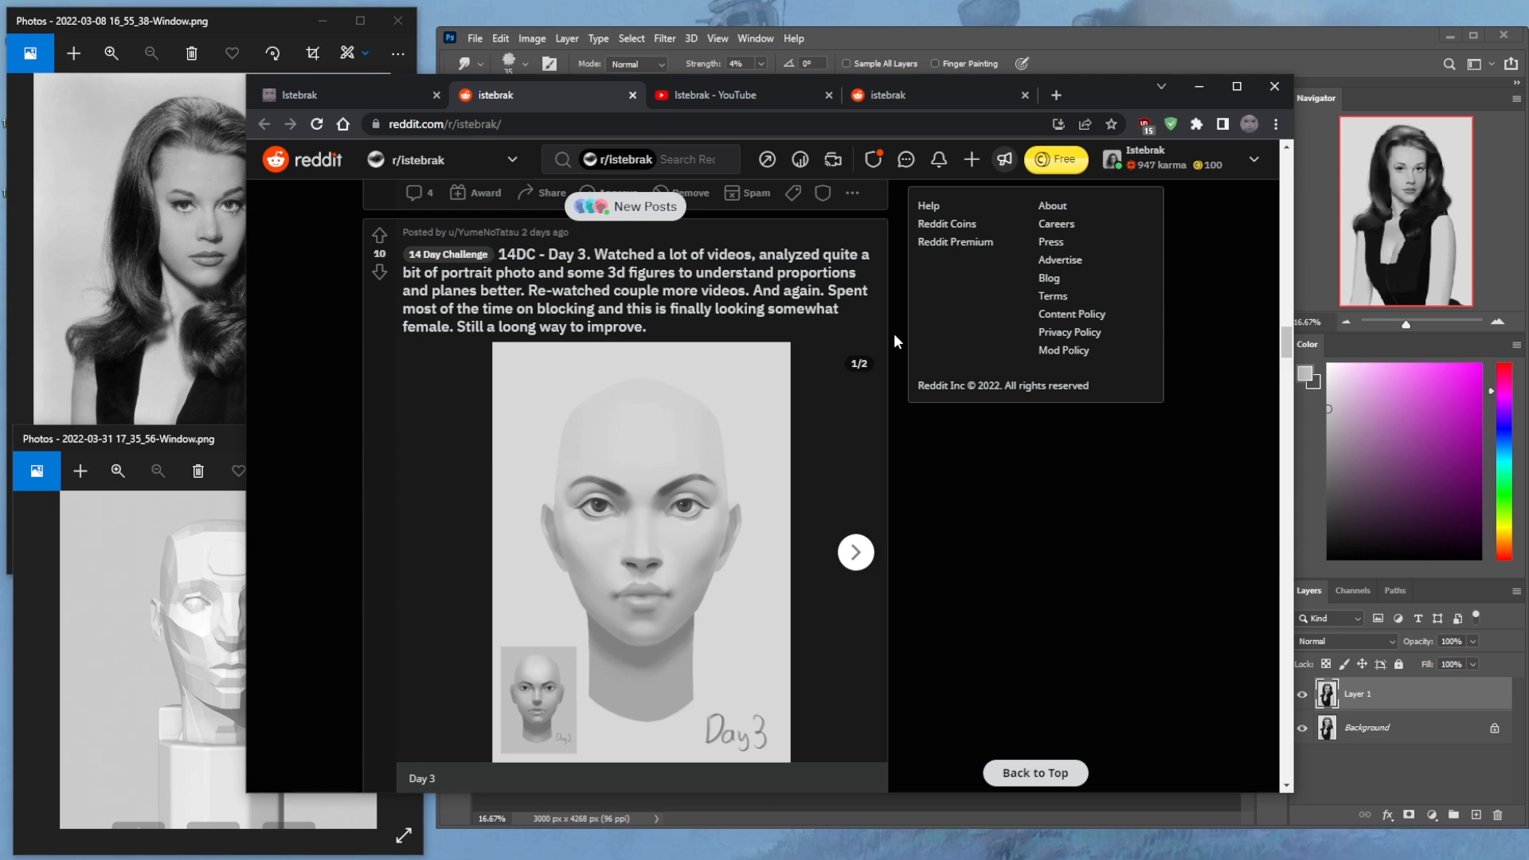
# Examine further 14 Day Challenge portraits and the Floral Humanoid community challenge entry in the r/istebrak feed
pyautogui.scroll(-1, 894, 335)
pyautogui.scroll(-1, 894, 333)
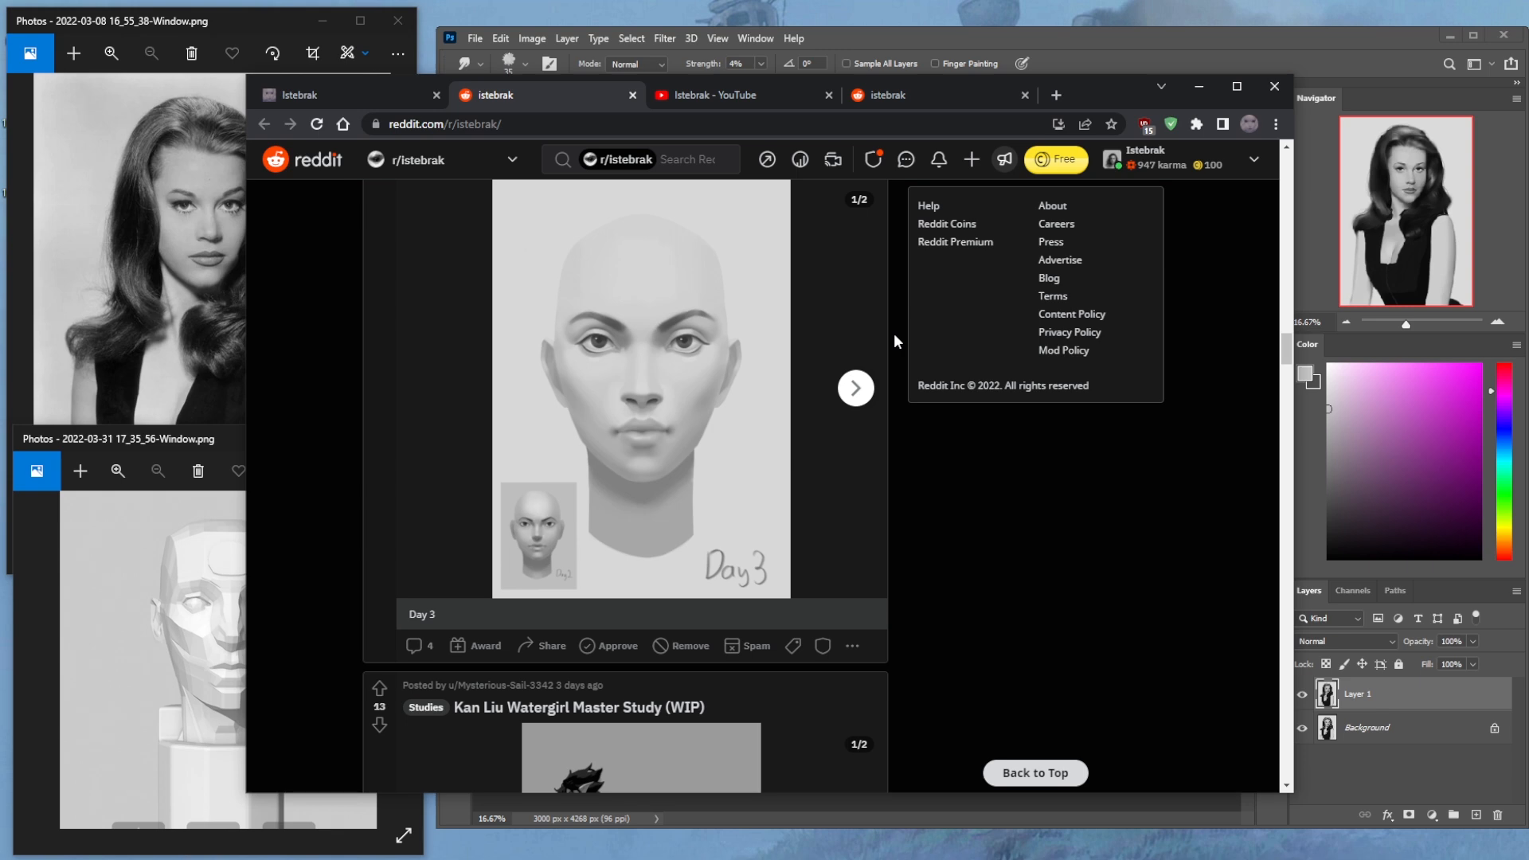
pyautogui.scroll(-12, 894, 333)
pyautogui.scroll(-3, 894, 334)
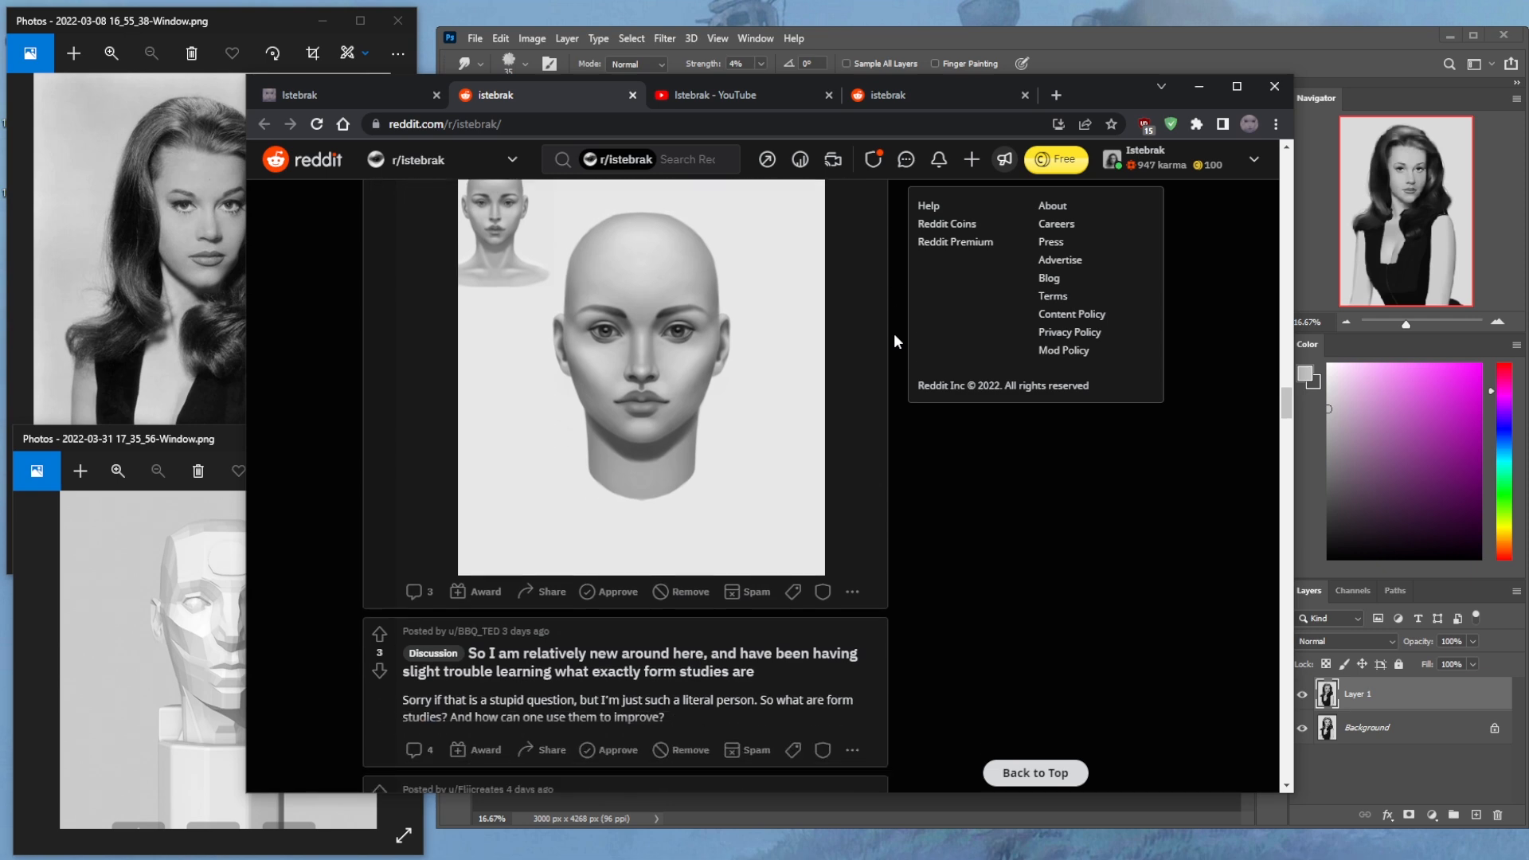
pyautogui.scroll(2, 893, 332)
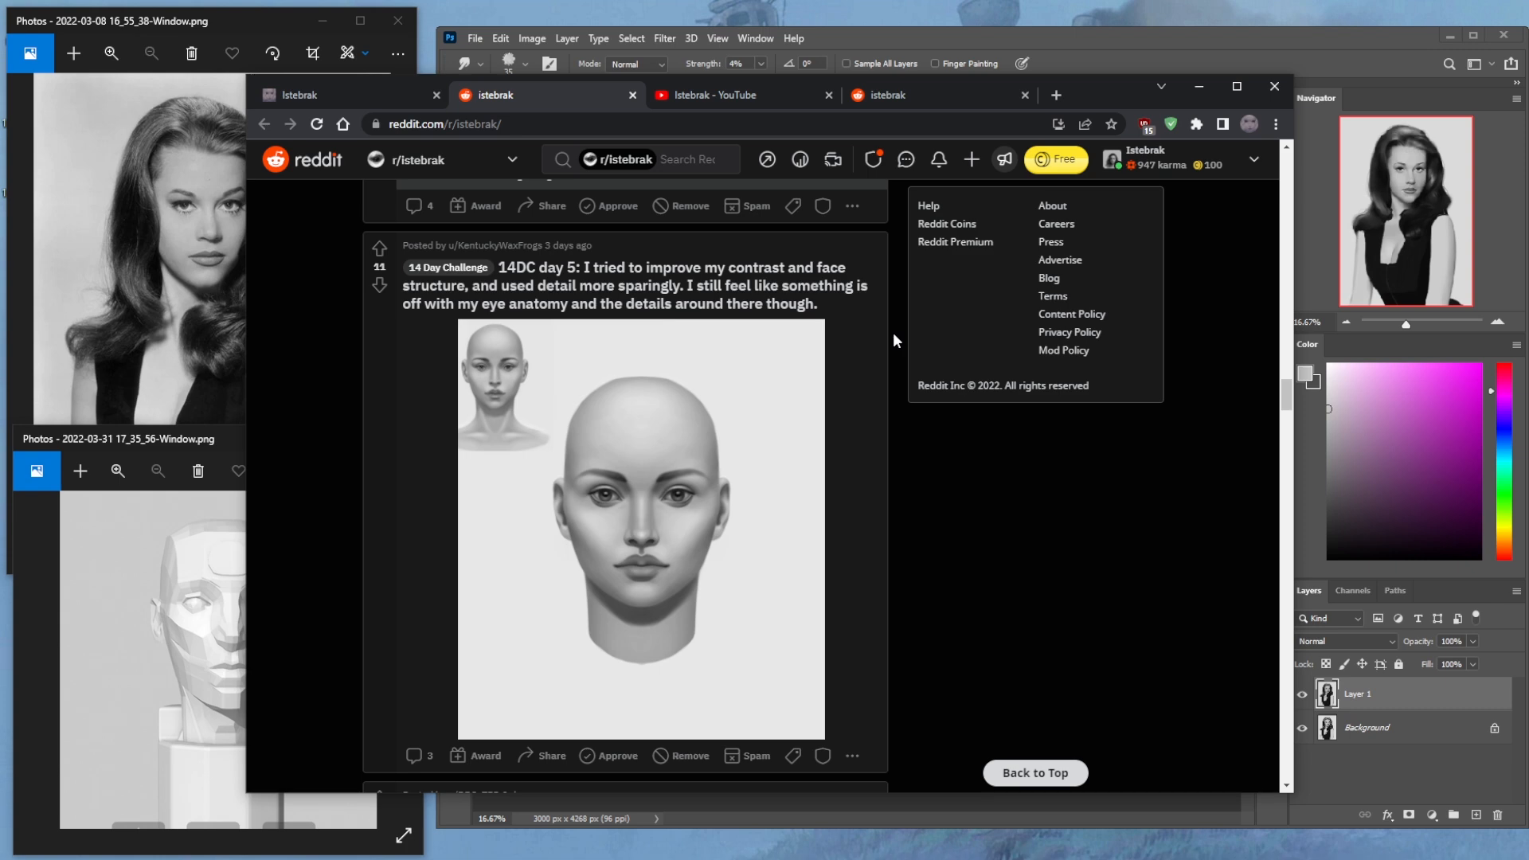
pyautogui.scroll(-4, 893, 335)
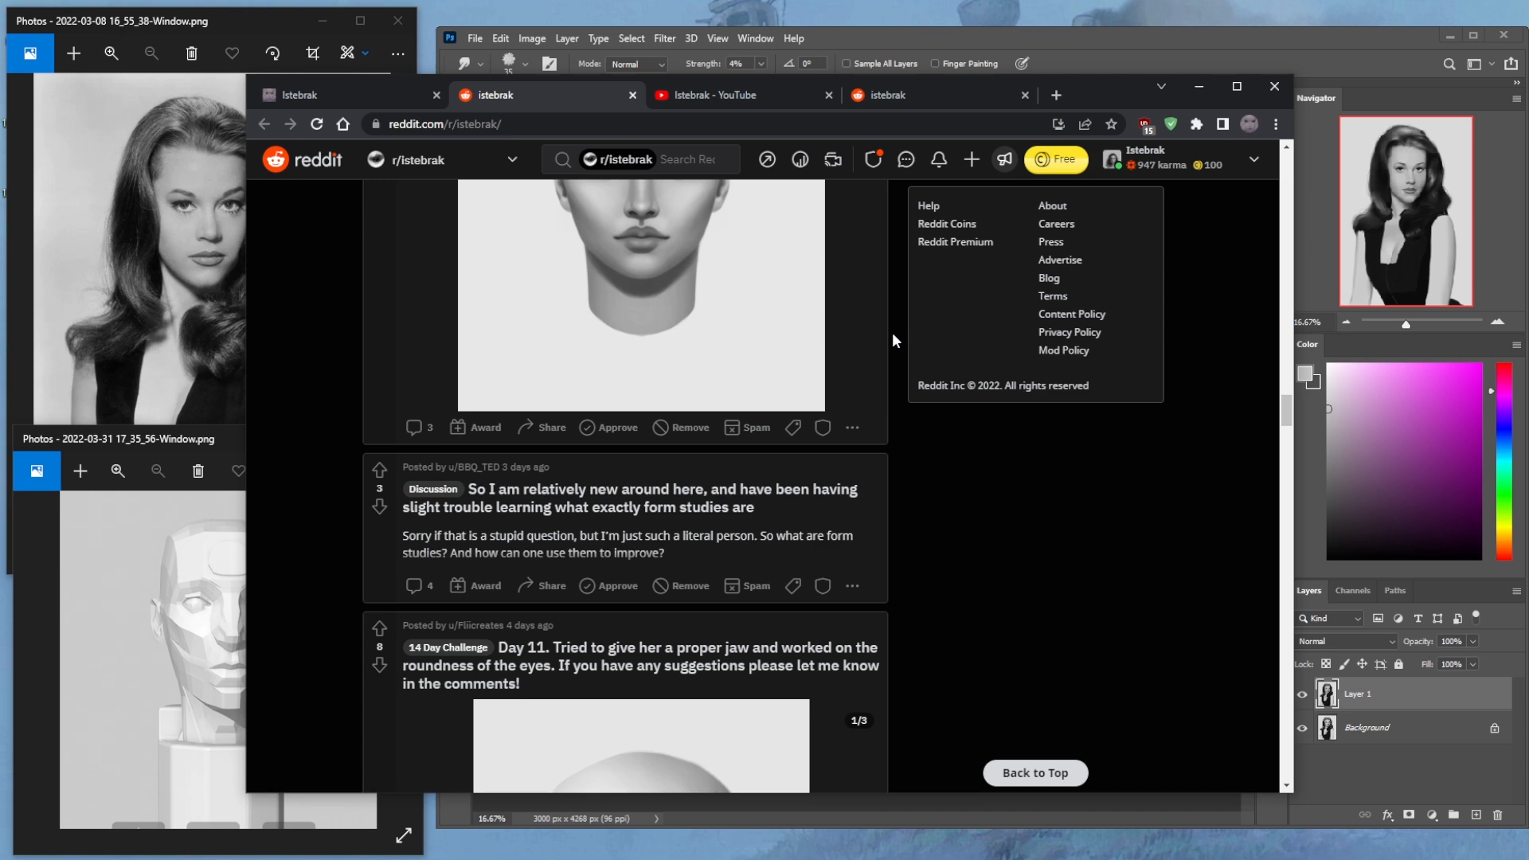
pyautogui.scroll(-6, 893, 331)
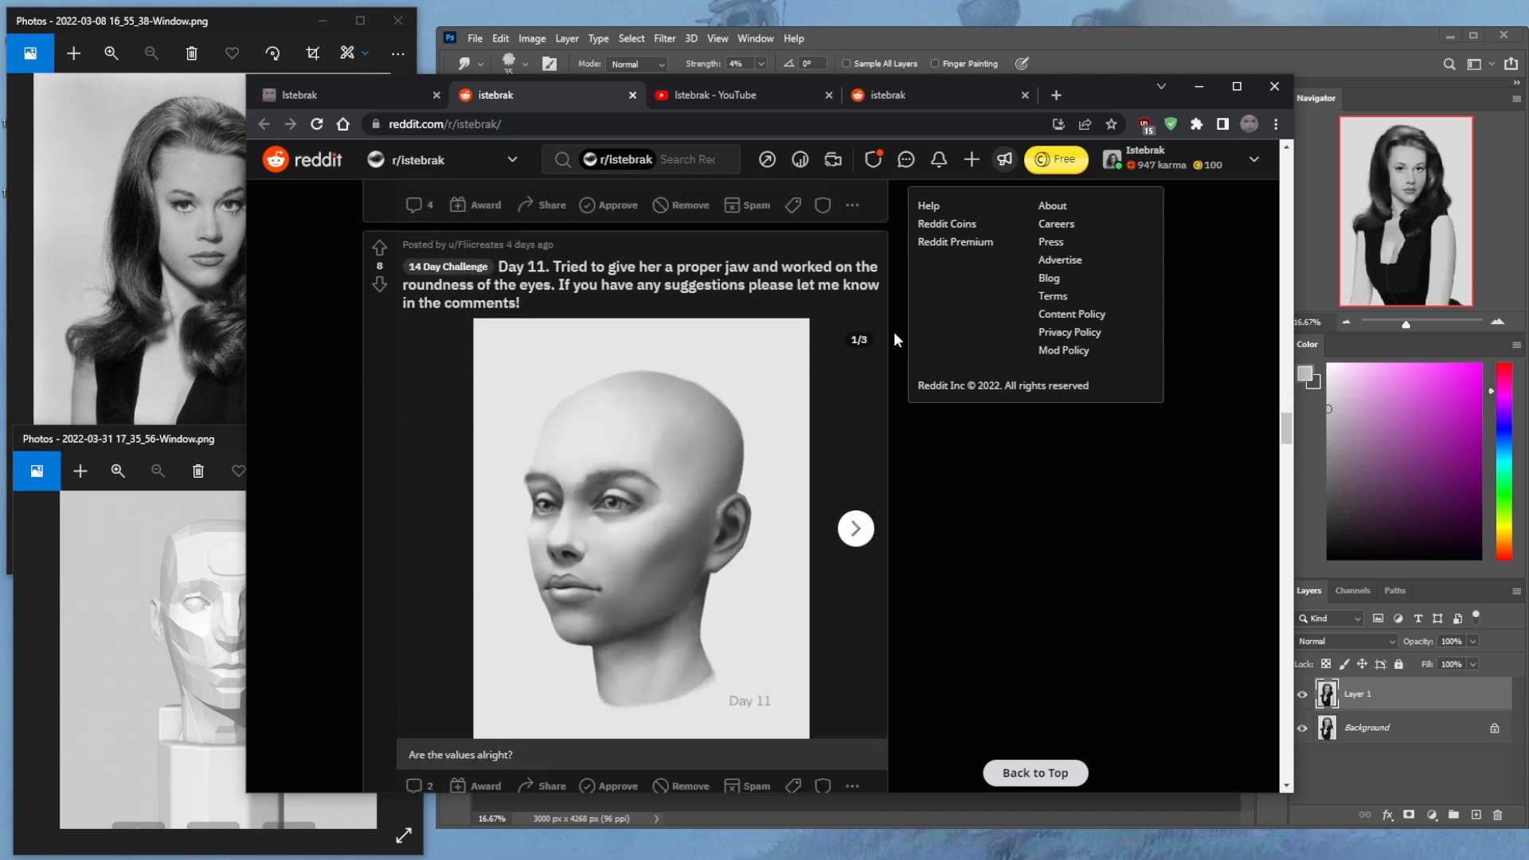
pyautogui.scroll(-7, 894, 331)
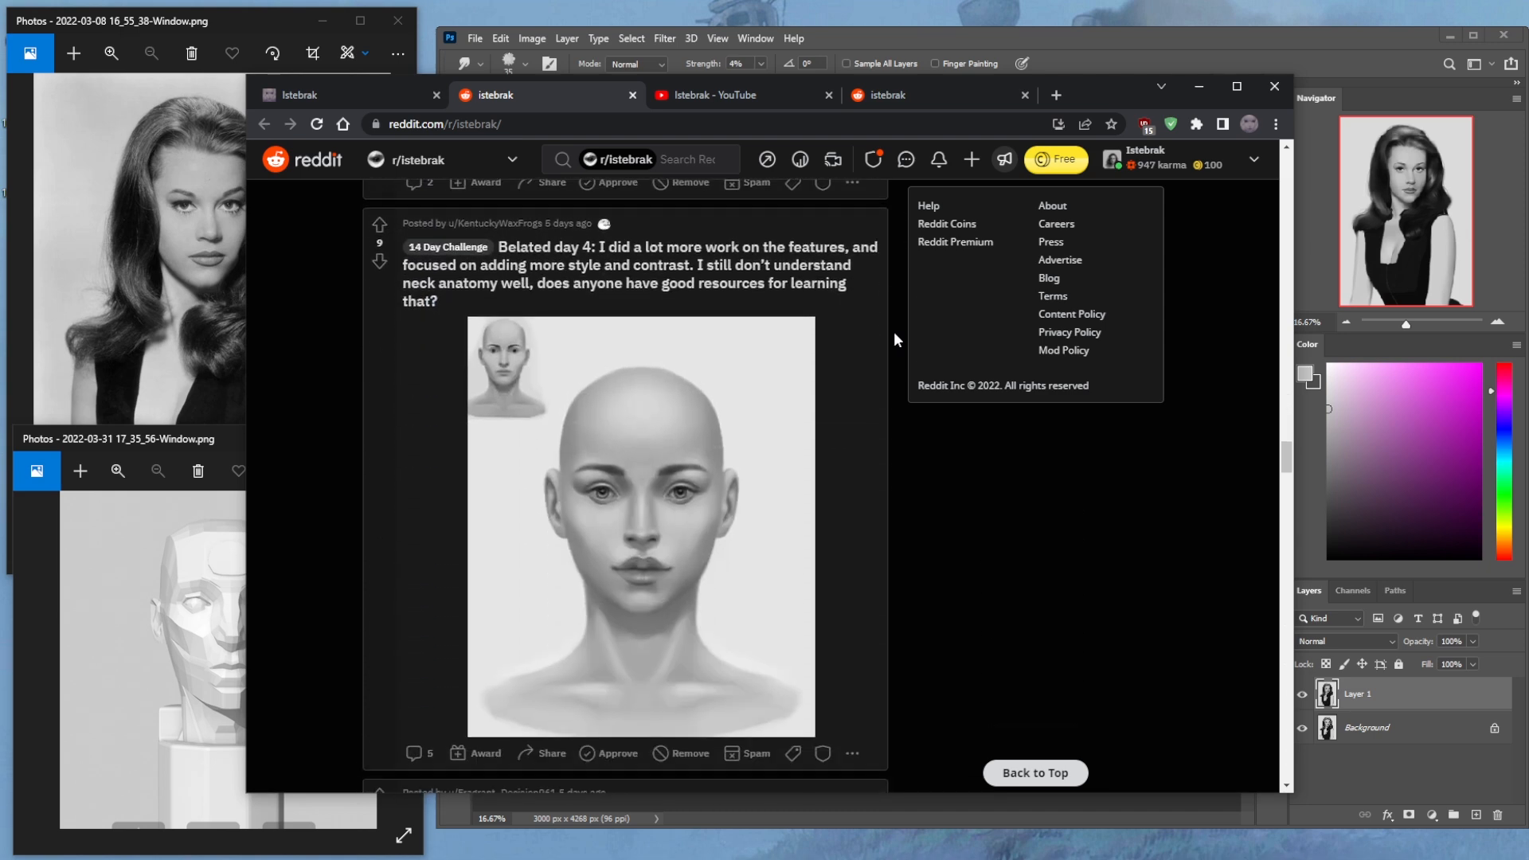
pyautogui.scroll(-7, 894, 331)
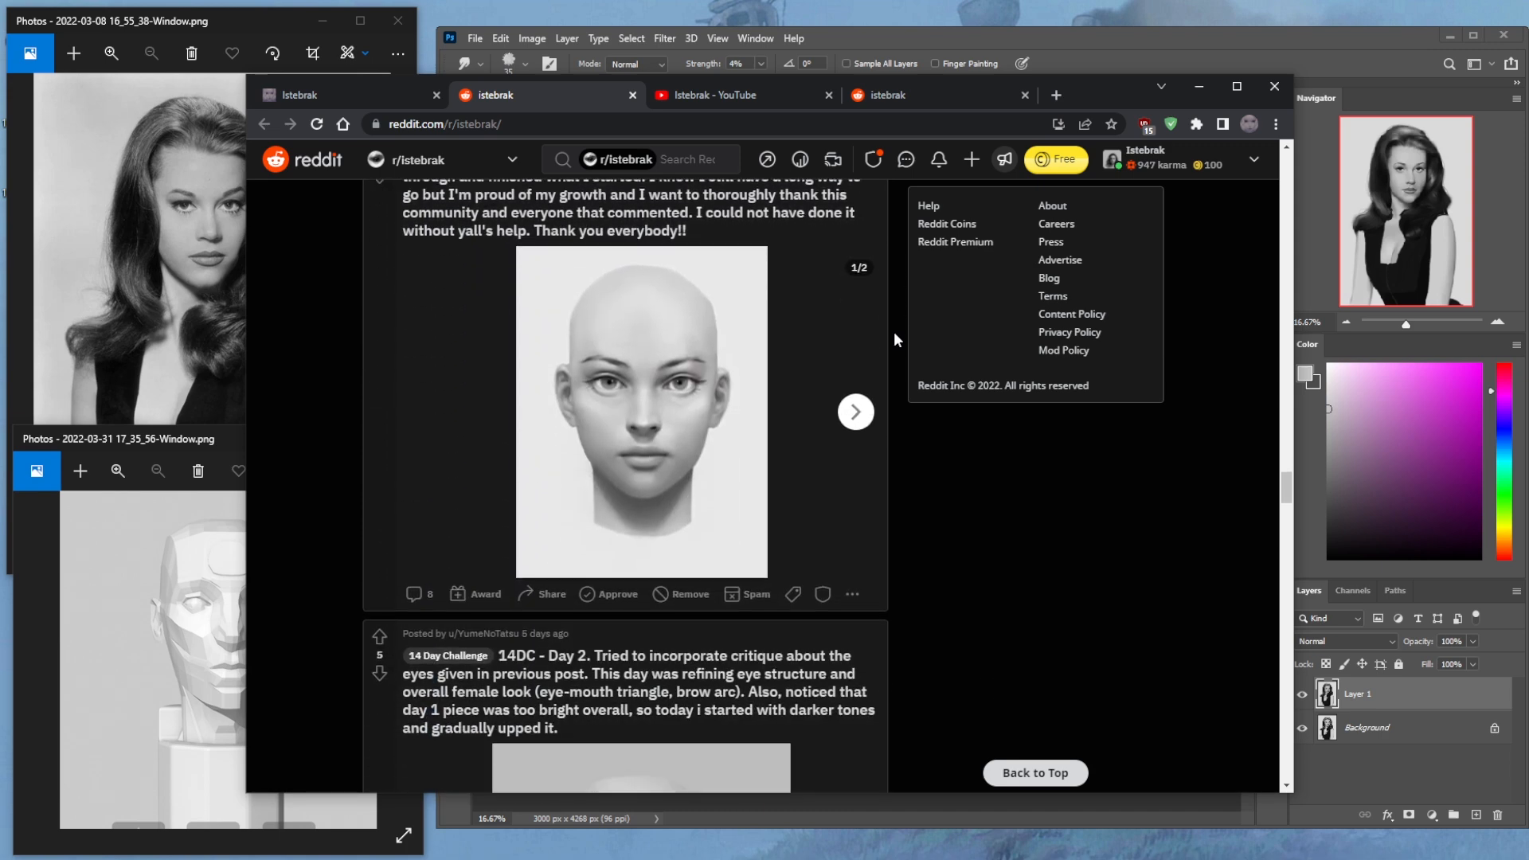
pyautogui.scroll(-1, 894, 331)
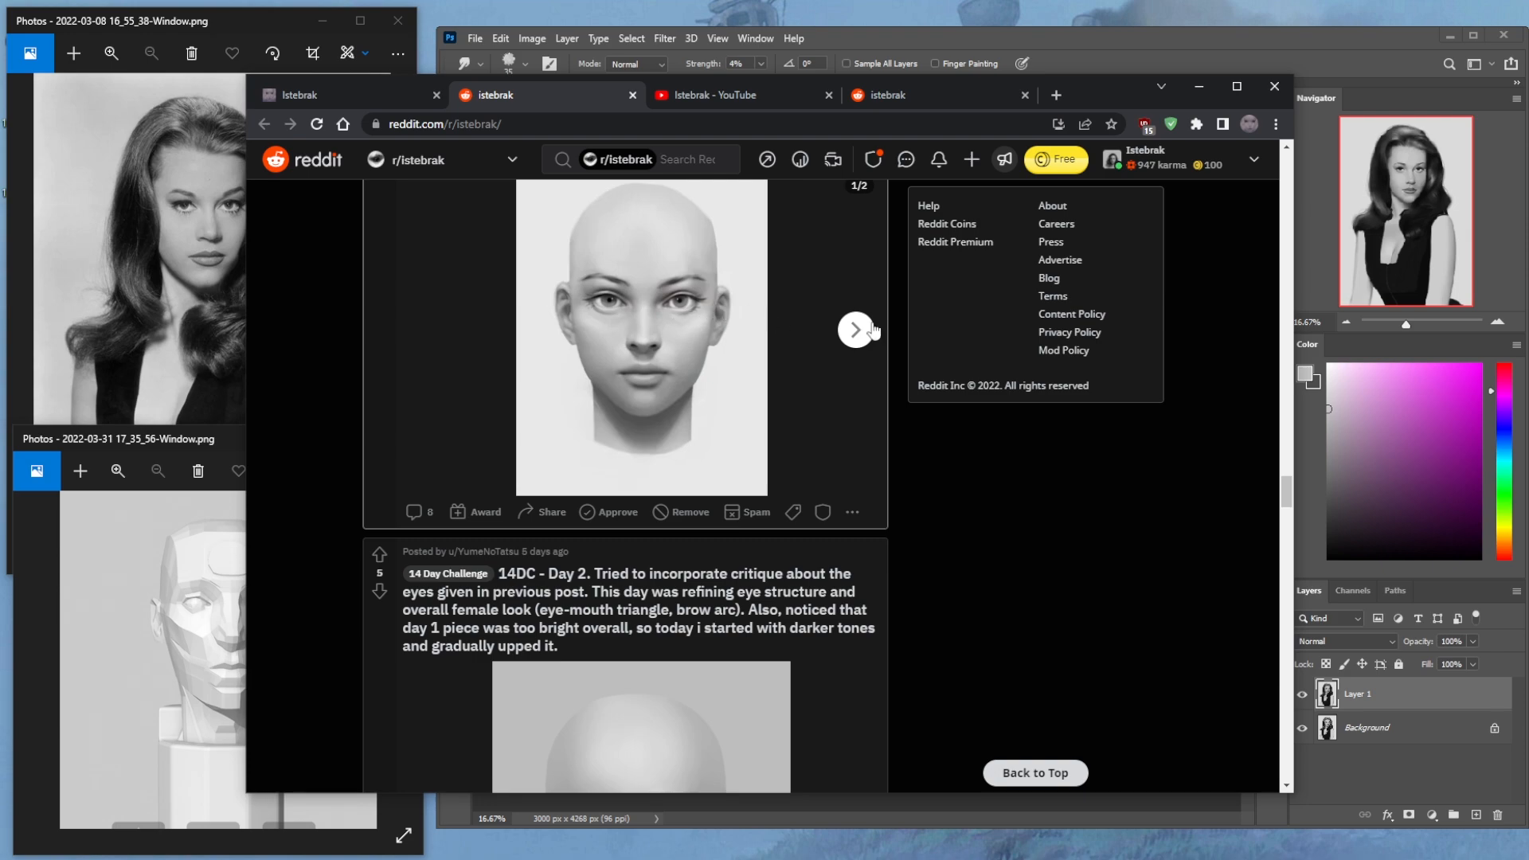
pyautogui.scroll(-6, 895, 309)
pyautogui.scroll(-14, 896, 312)
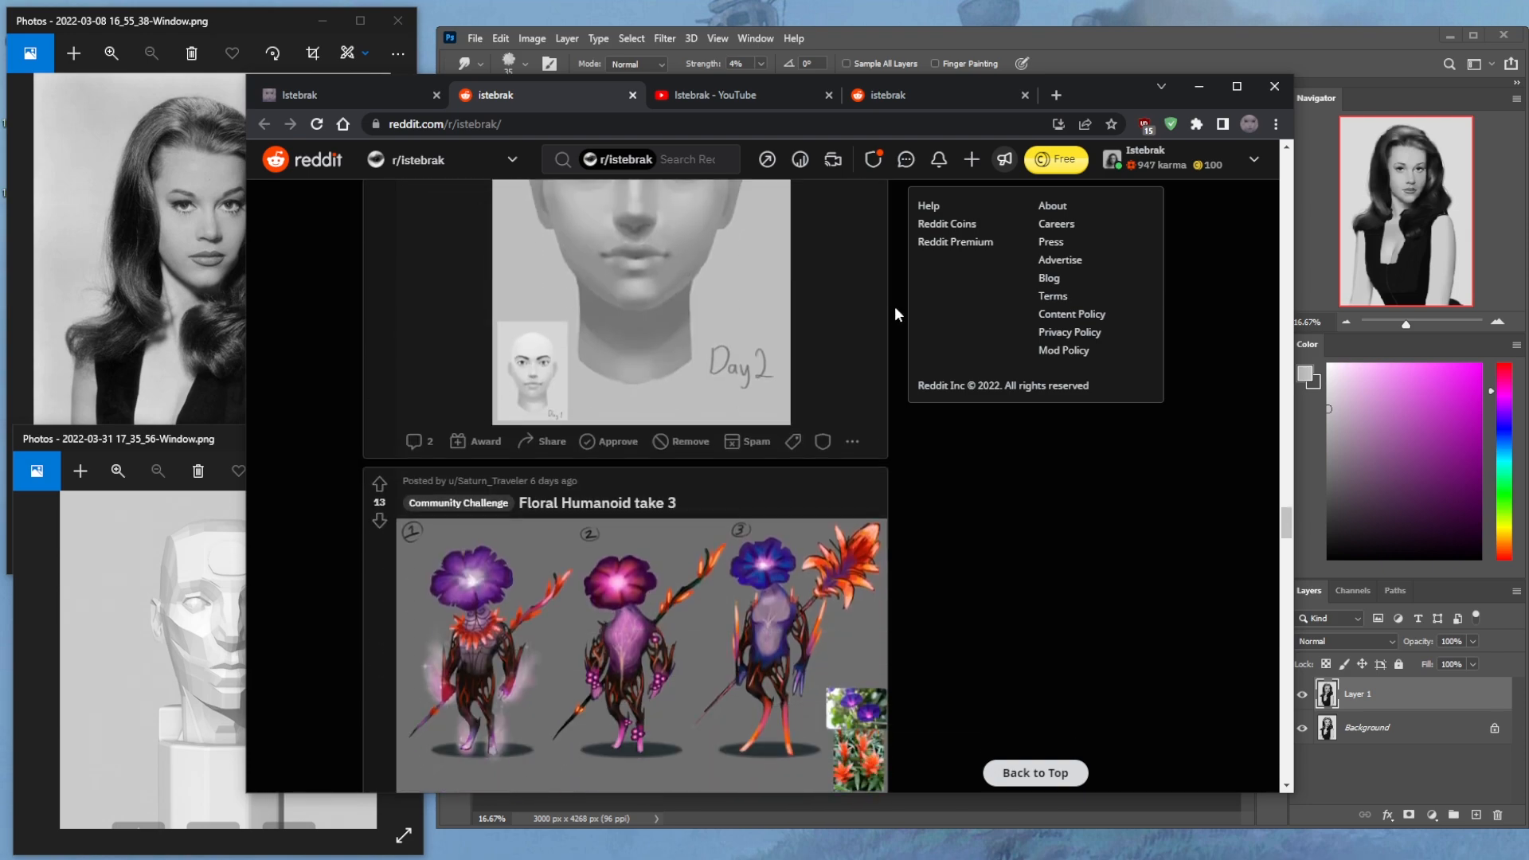
pyautogui.scroll(10, 897, 318)
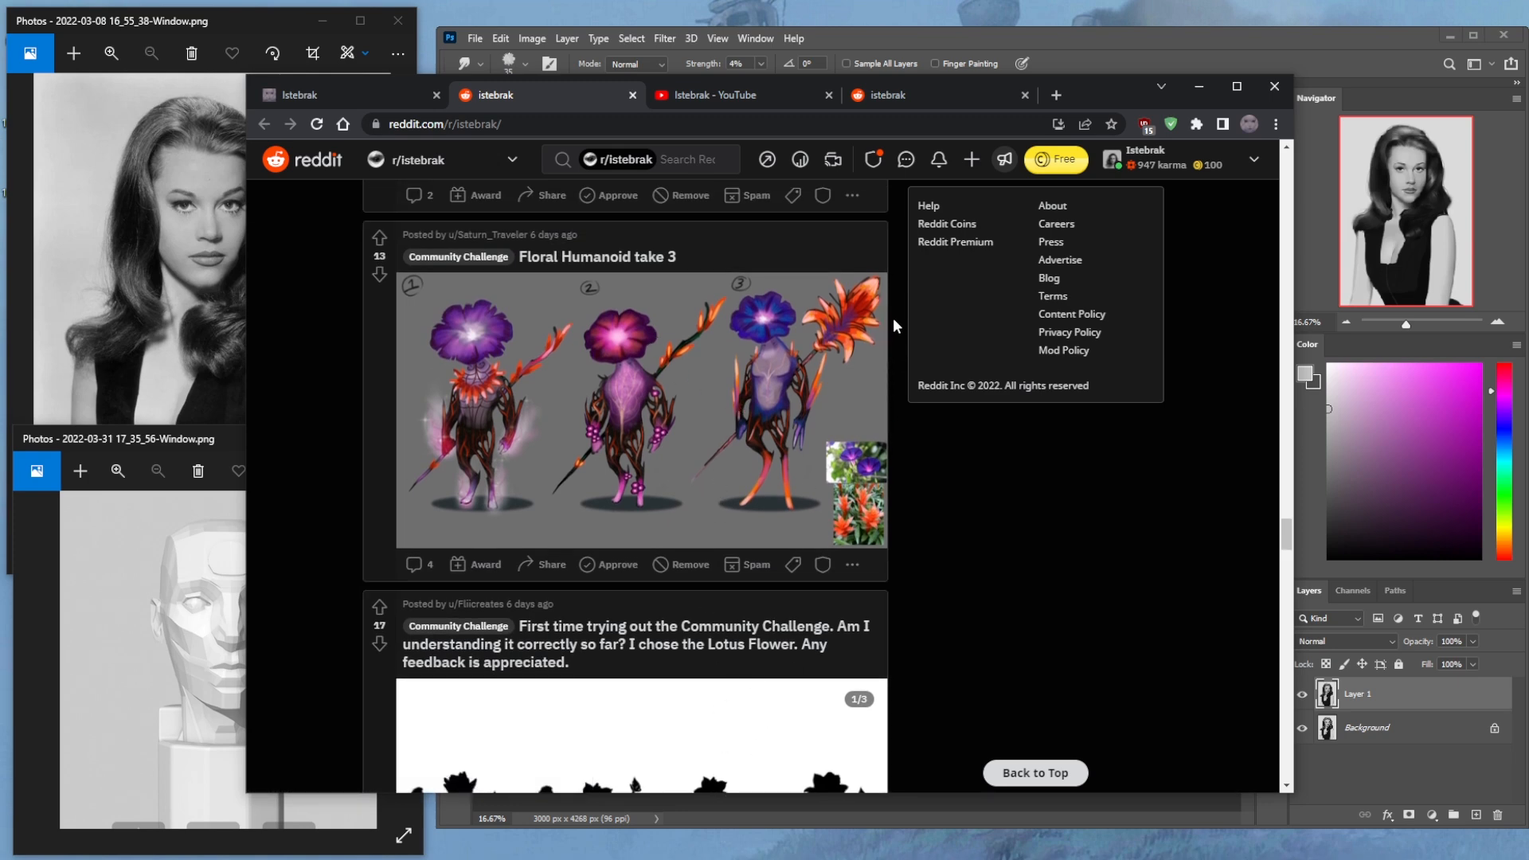
# Switch back to Photoshop and compare the repaint with the original by toggling the visibility of Layer 1
pyautogui.click(1198, 84)
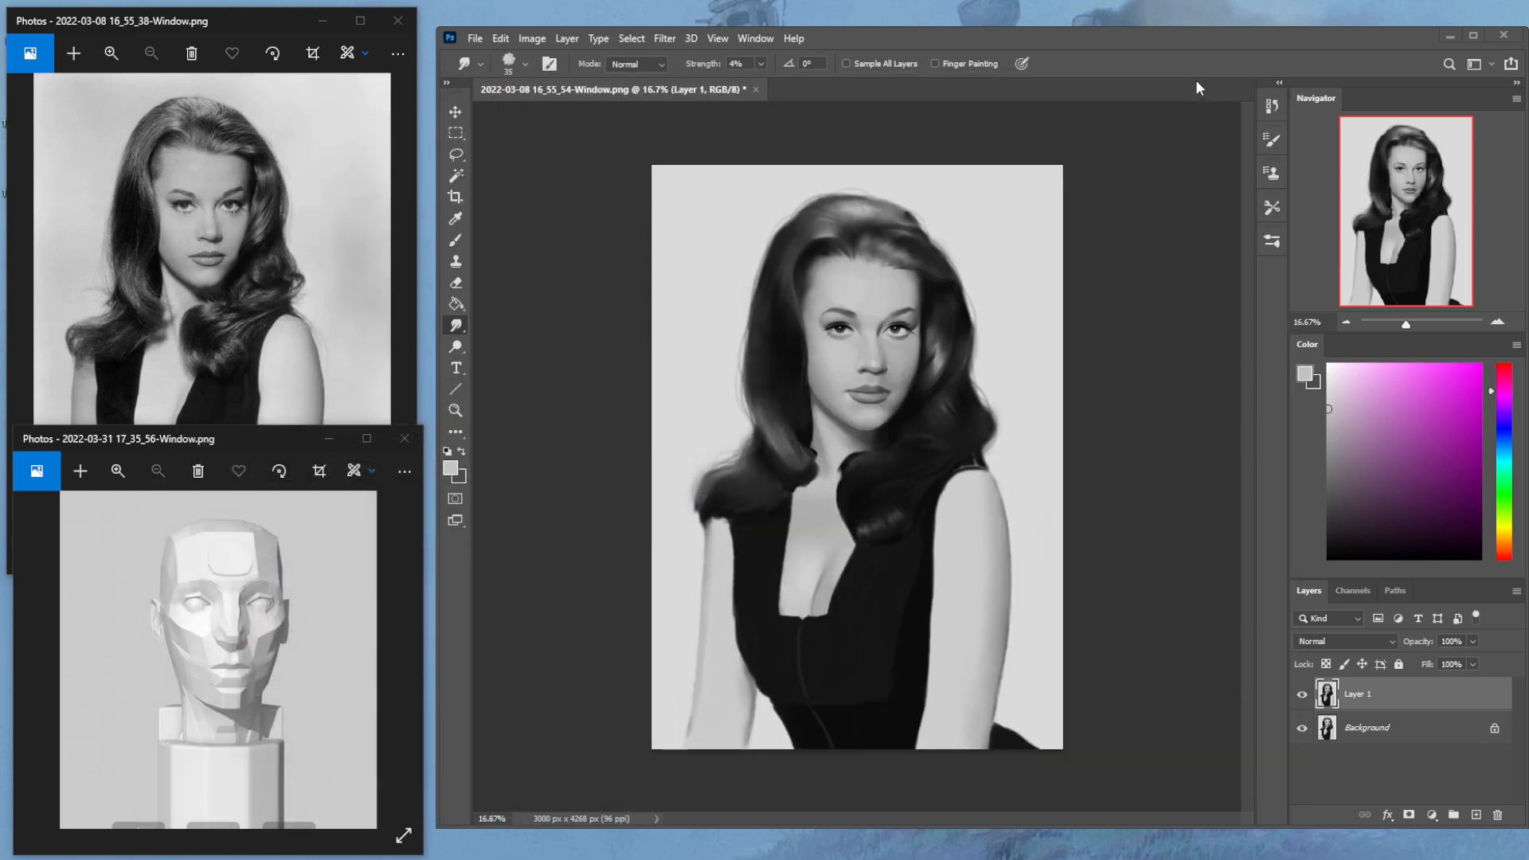
pyautogui.click(1303, 695)
pyautogui.click(1303, 695)
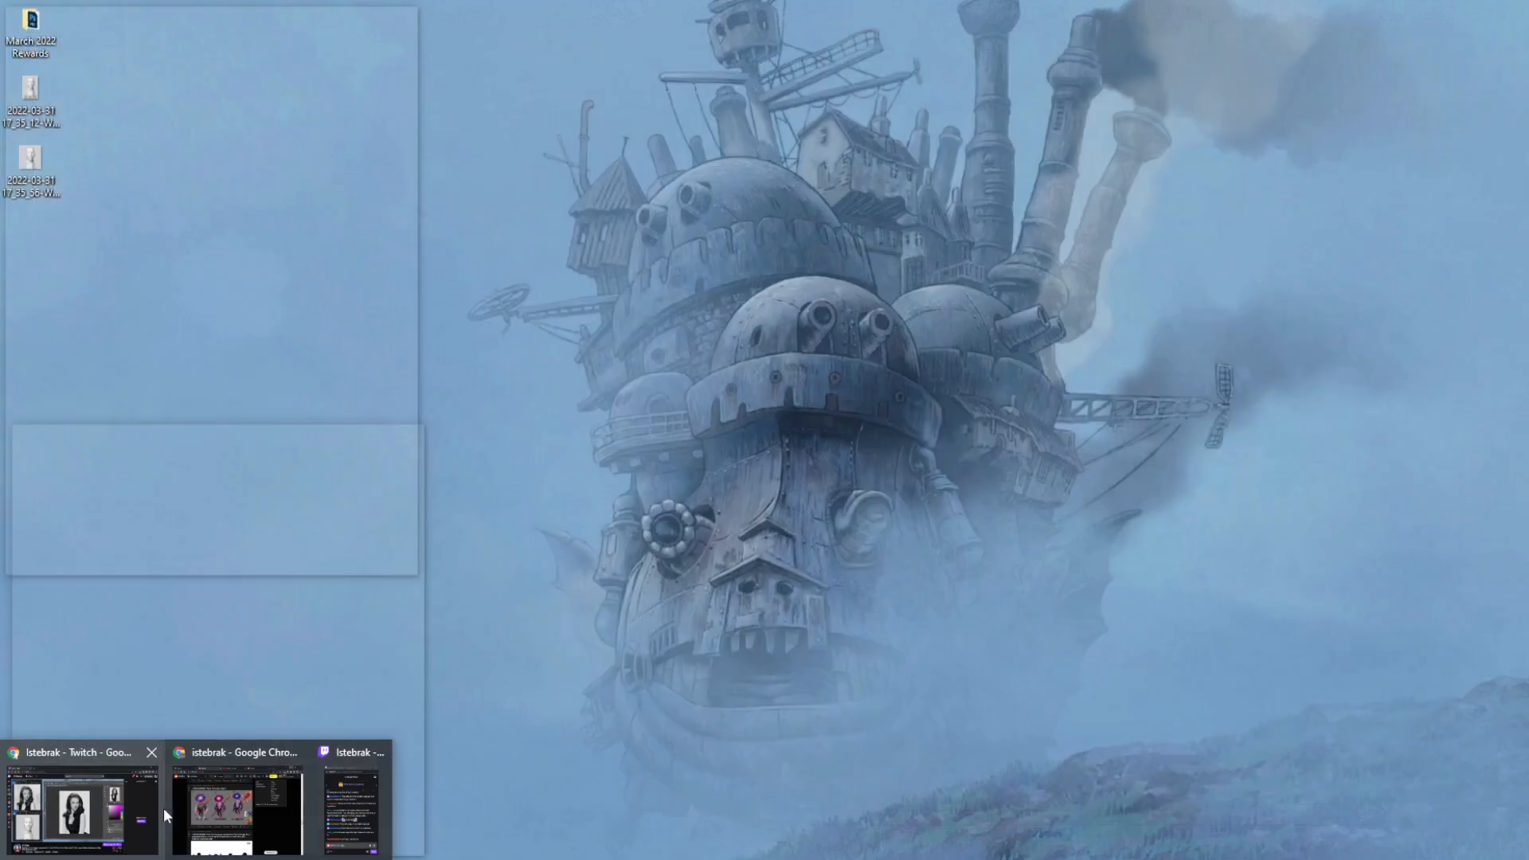
# Bring the Chrome Reddit window back clear of the two reference images and return to the start of the r/istebrak page
pyautogui.click(72, 824)
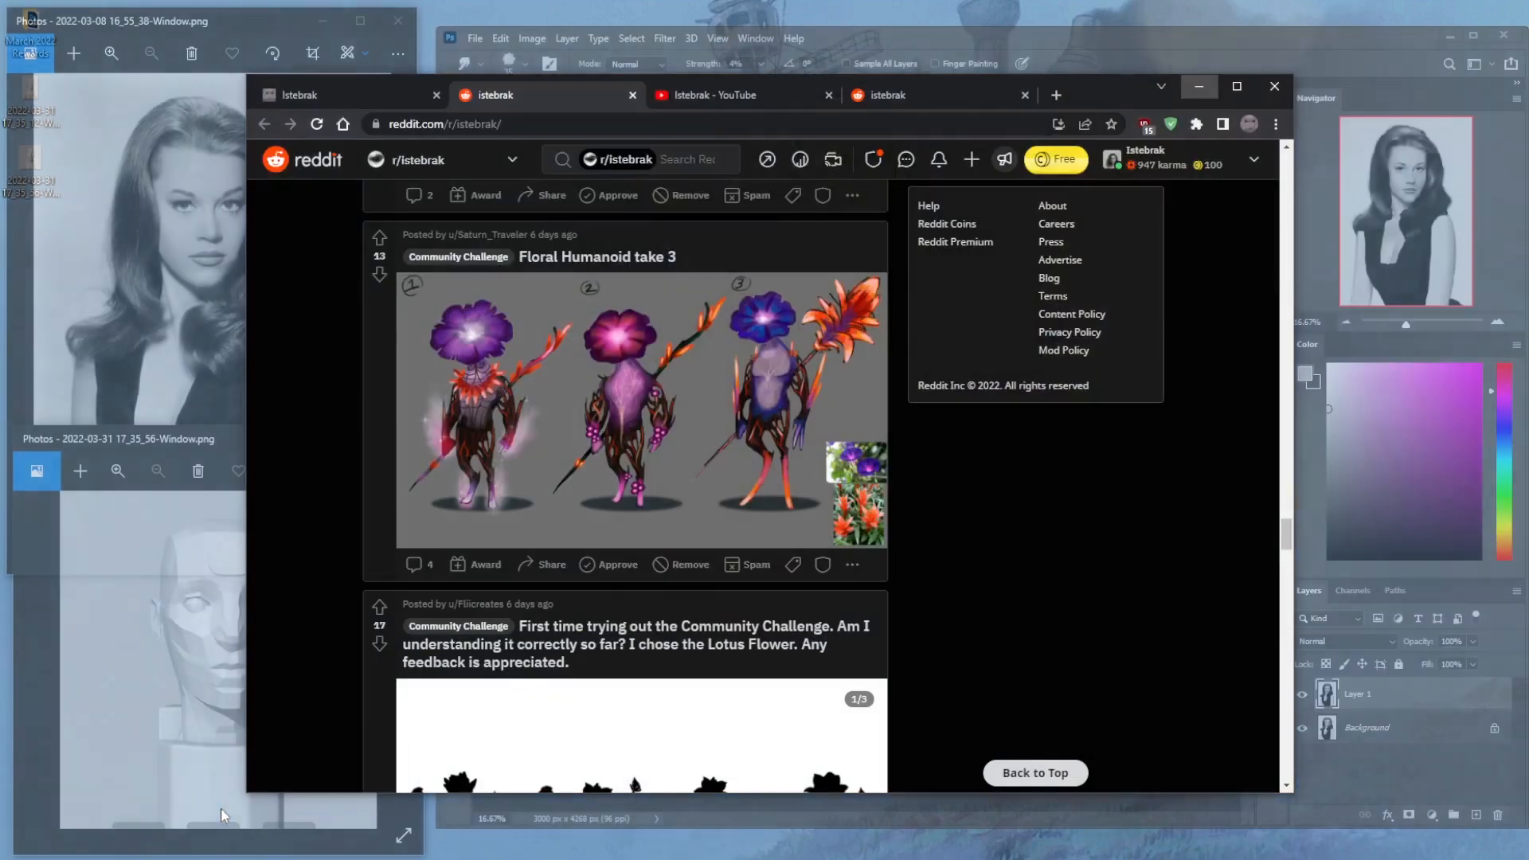
pyautogui.moveTo(1102, 92); pyautogui.dragTo(1363, 73)
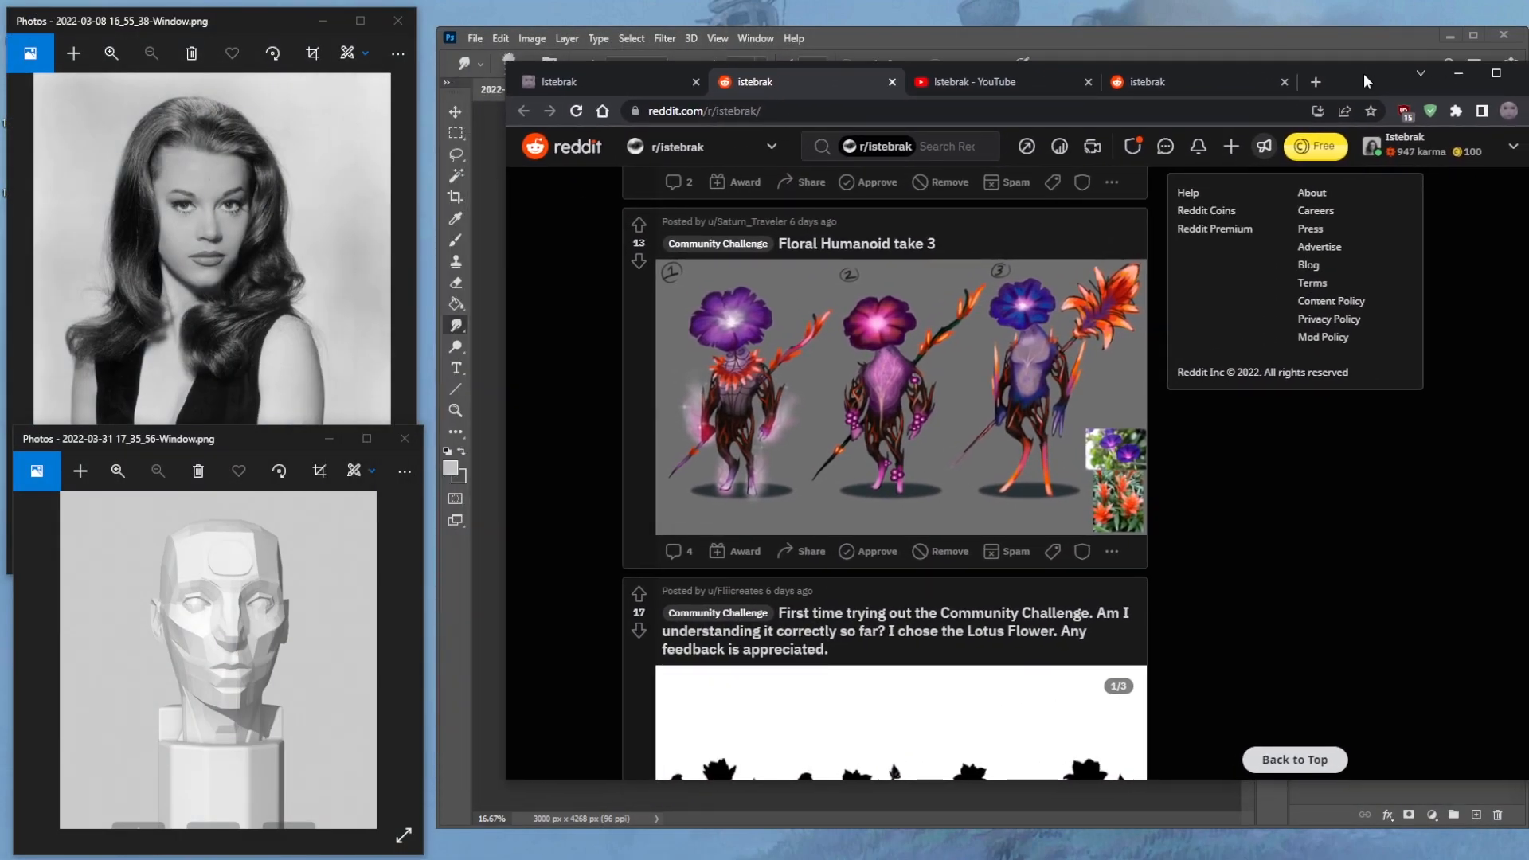
pyautogui.click(1351, 5)
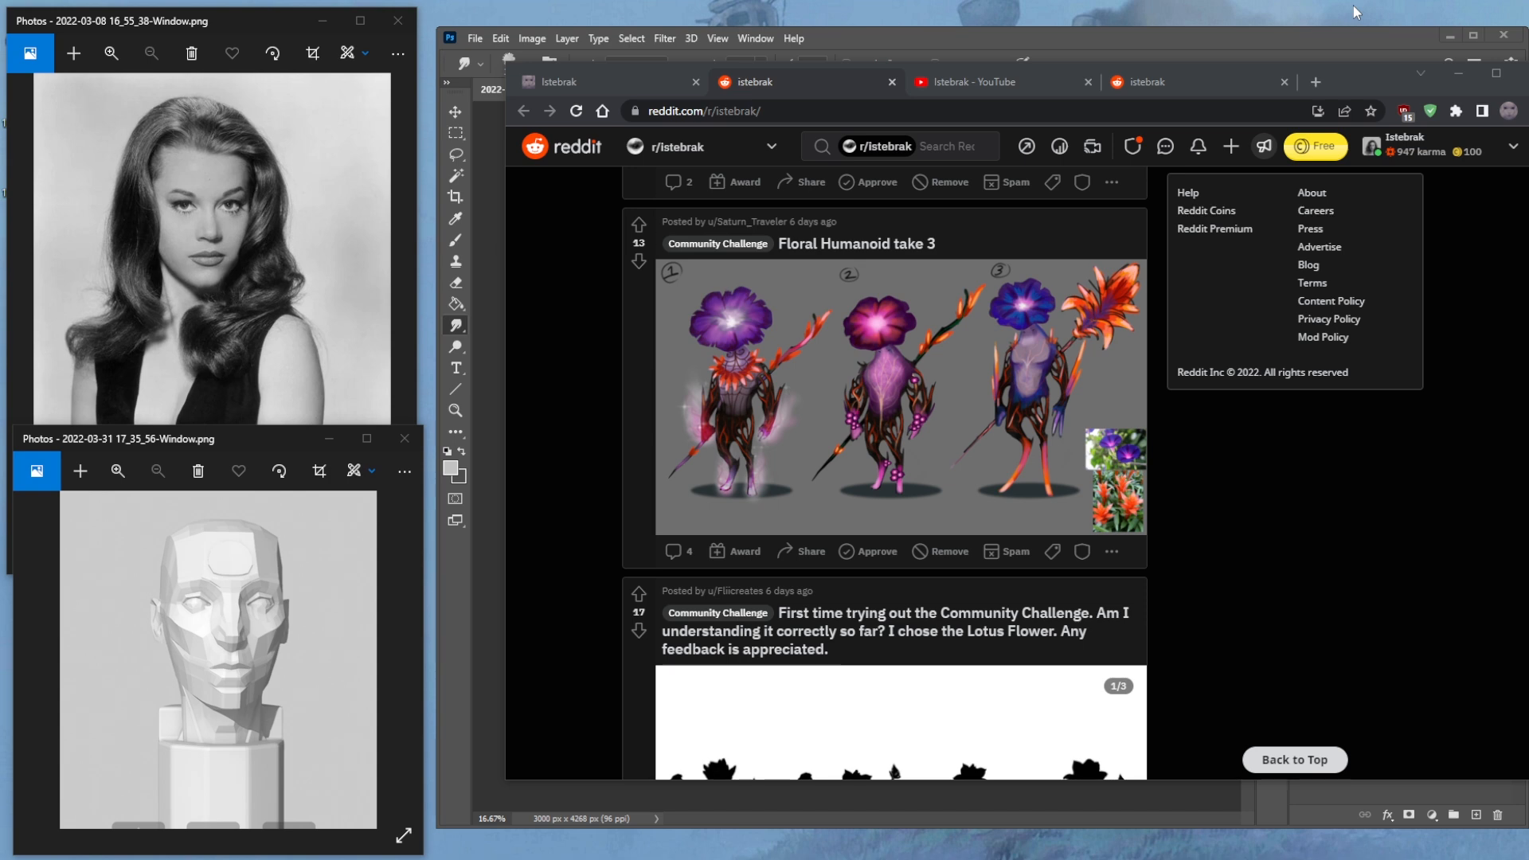
pyautogui.scroll(-20, 1203, 685)
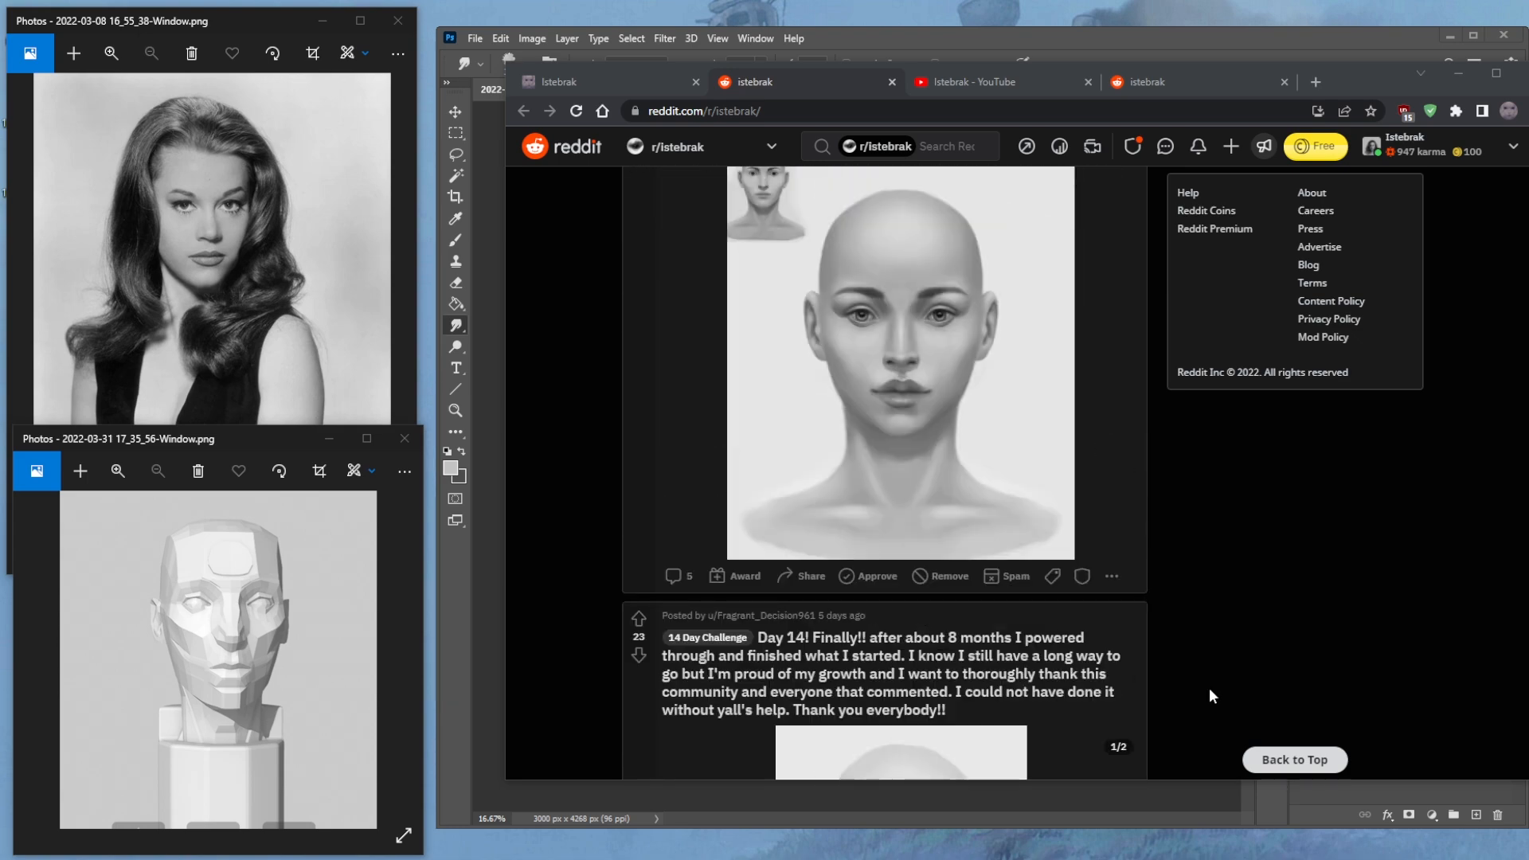
pyautogui.scroll(20, 1209, 687)
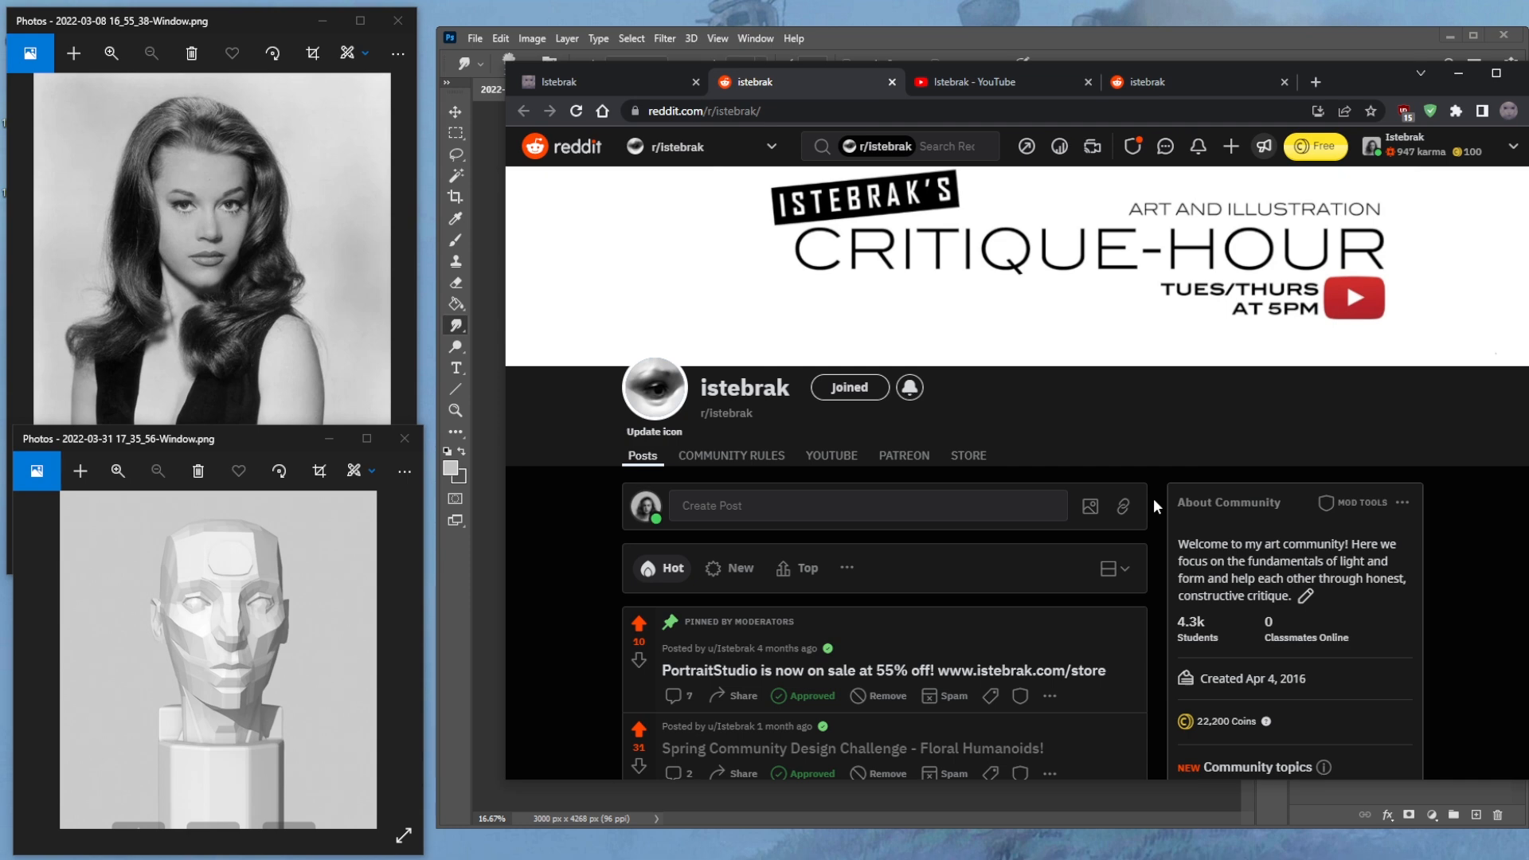
# Show the istebrak.com portfolio page and open the system calendar to check the dates in March 2022
pyautogui.click(605, 79)
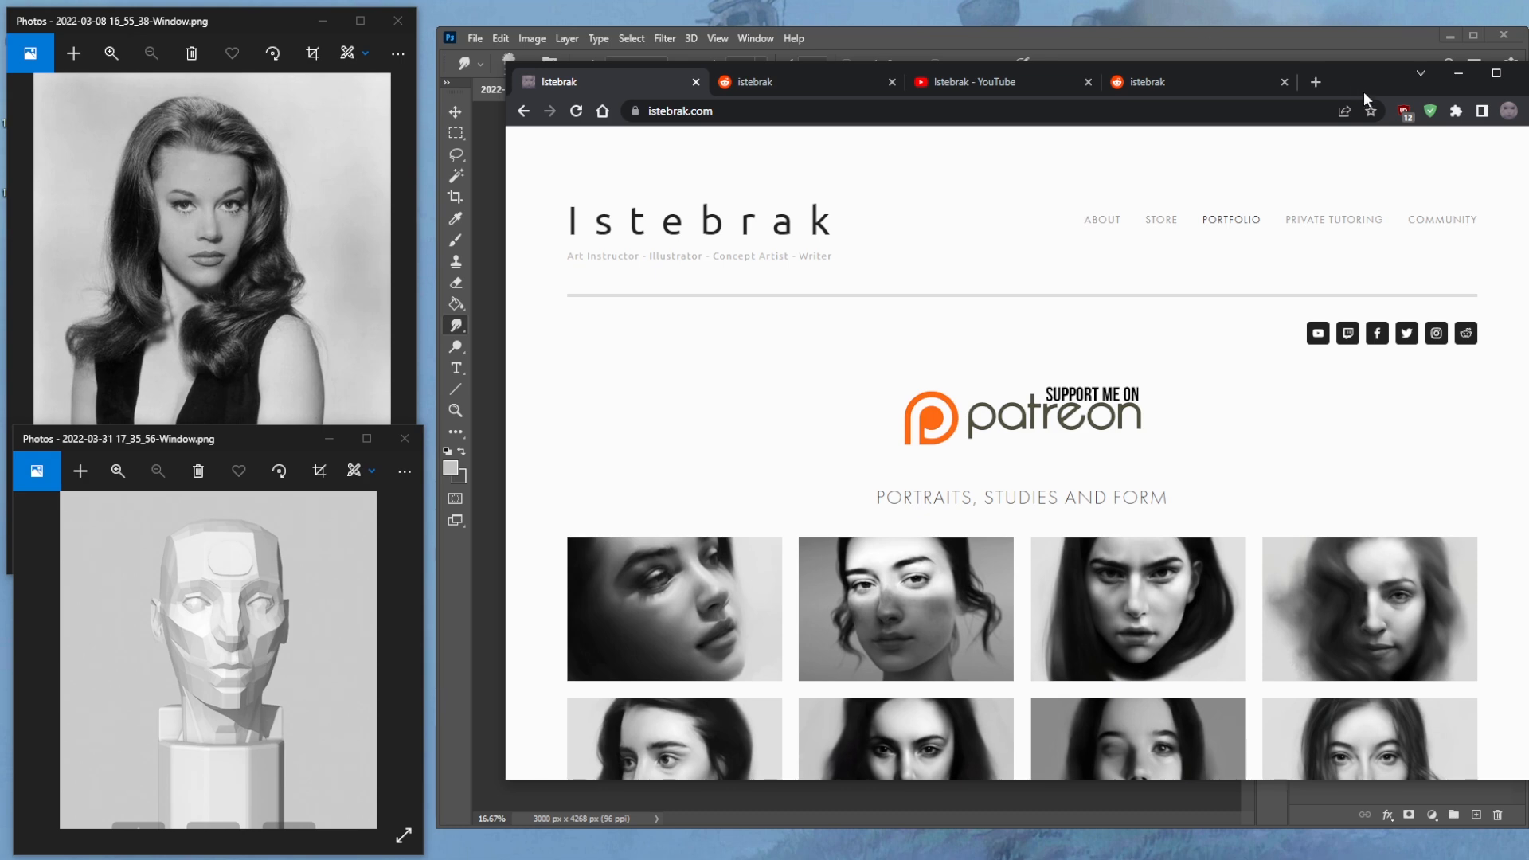
pyautogui.click(1528, 859)
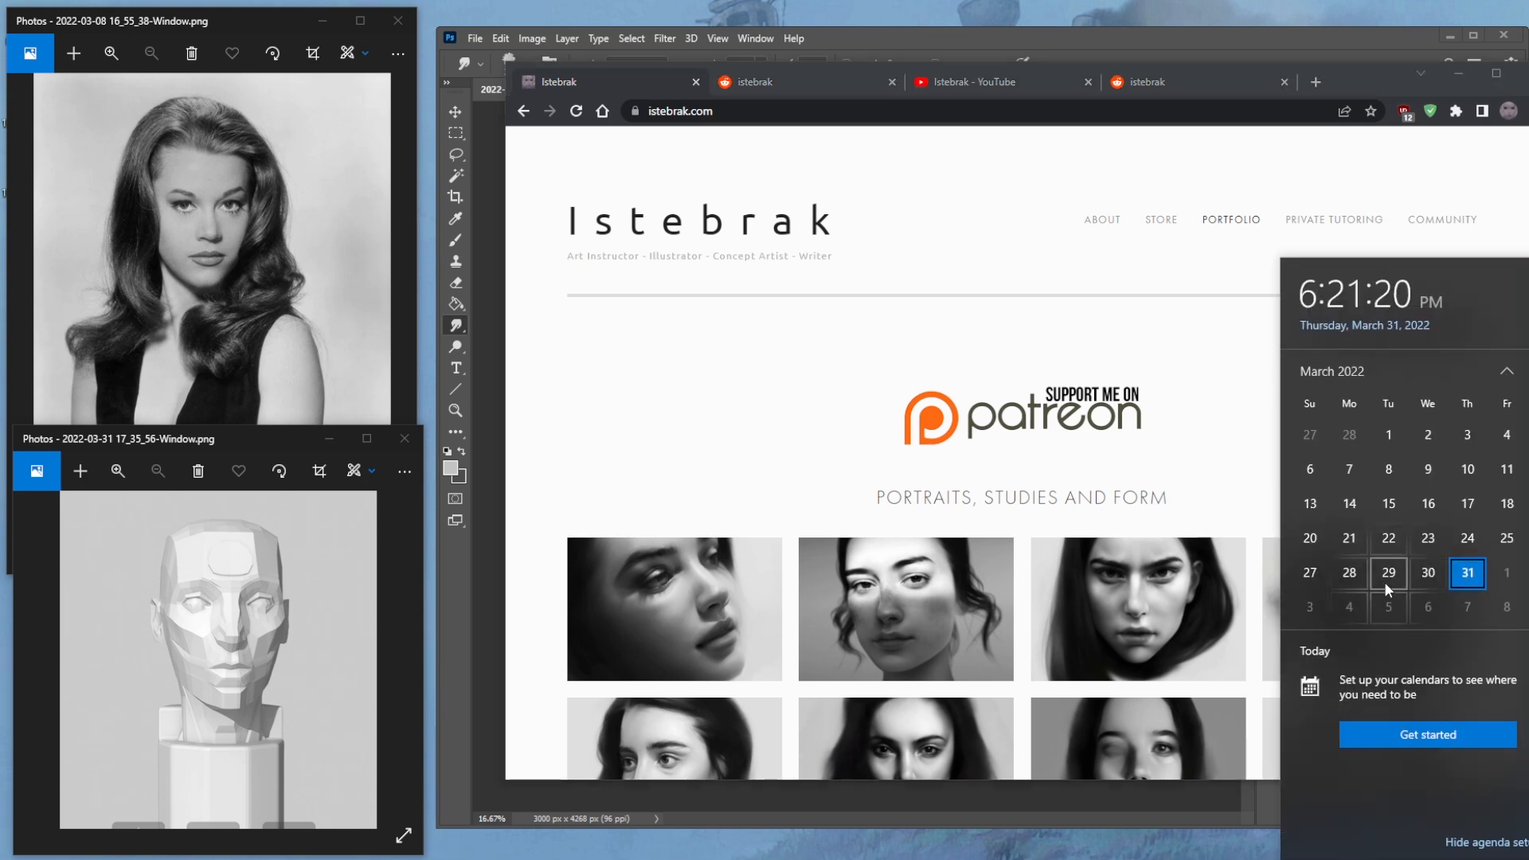